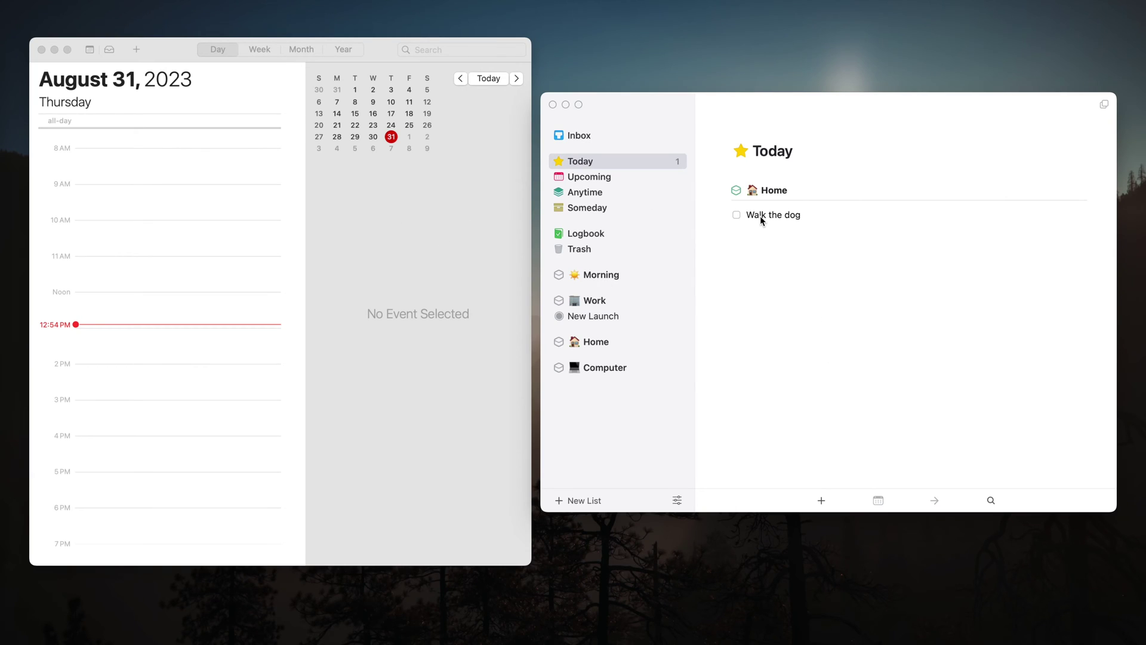
Step: Place Walk the dog on the calendar at 11 AM, then open the Things settings
left_click_drag(784, 216, 144, 276)
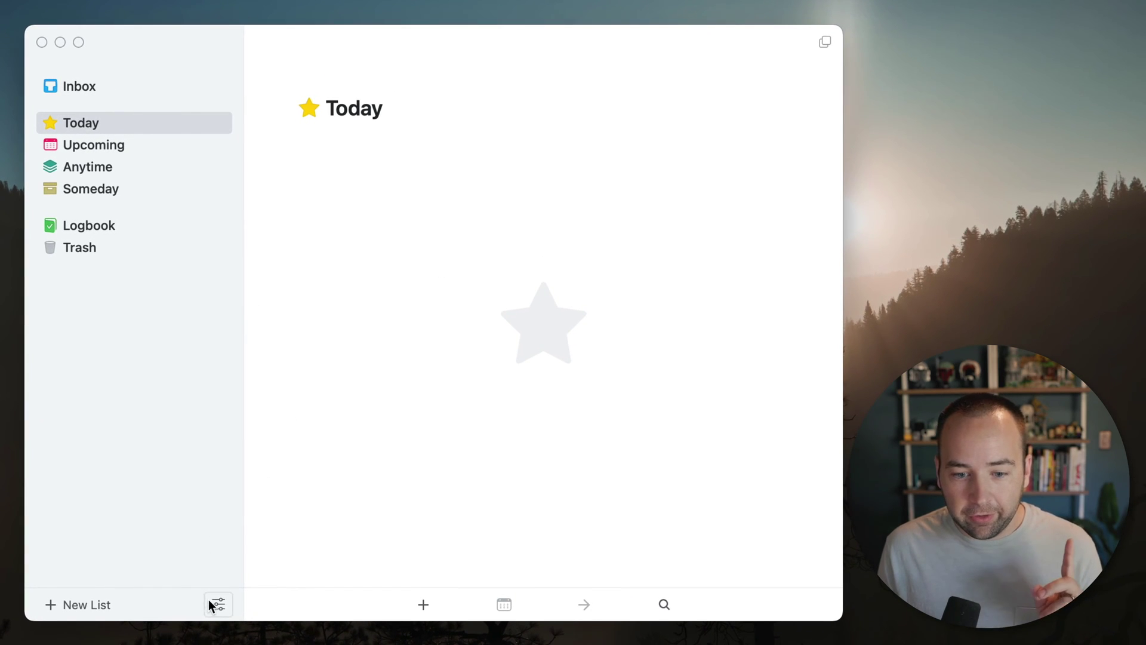
left_click(210, 602)
Step: Try switching on Things Cloud sync, then cancel the sign-up so syncing stays off
left_click(399, 60)
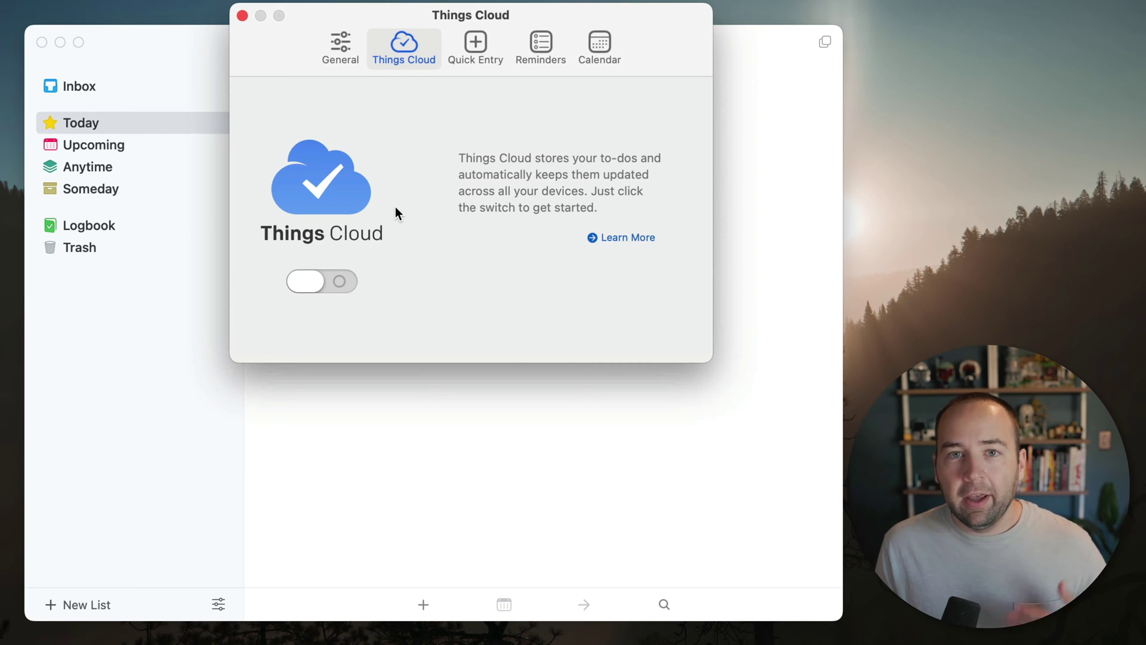
left_click(325, 278)
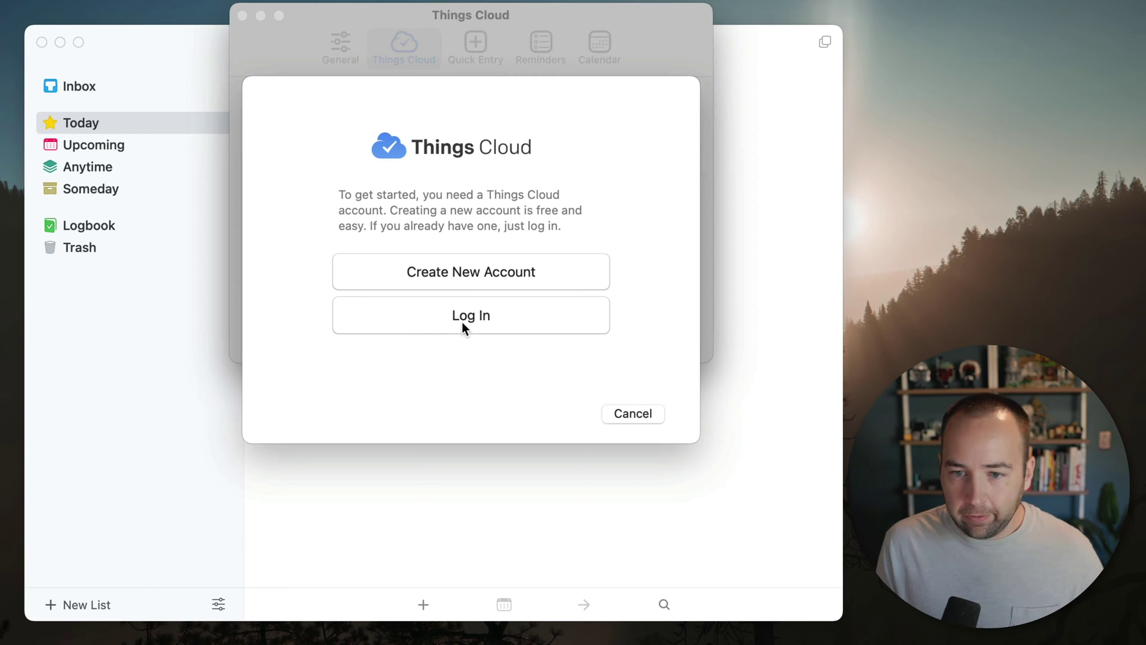
left_click(643, 417)
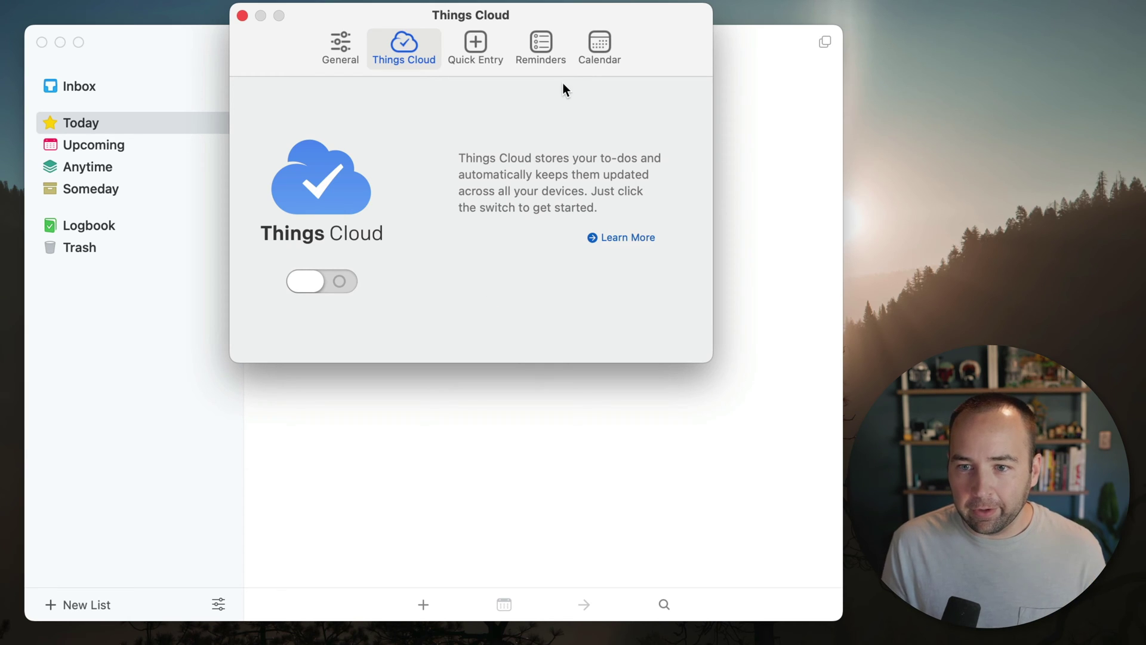
left_click(540, 44)
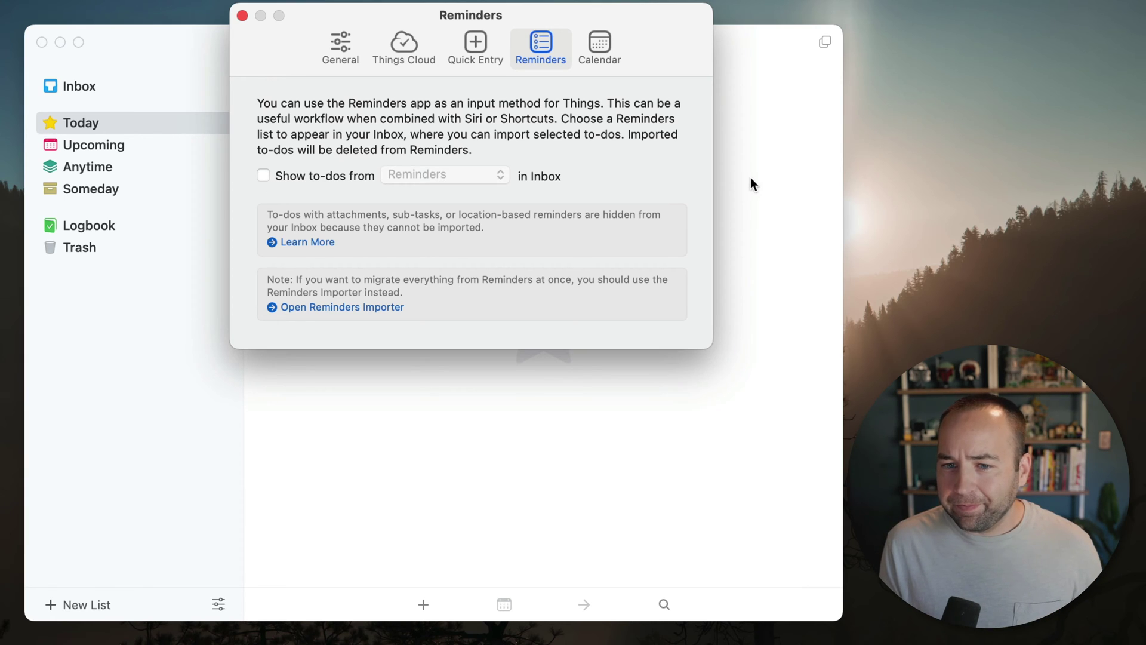
Step: Enable 'Show to-dos from' with the Reminders list chosen for the Inbox
left_click(263, 175)
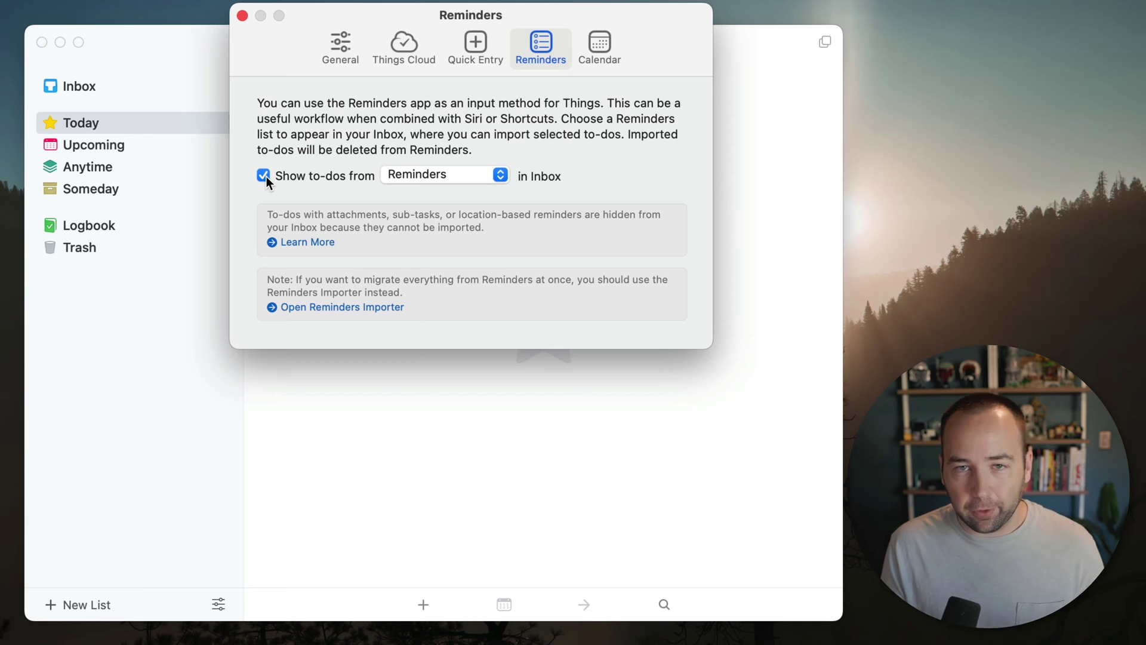
left_click(422, 178)
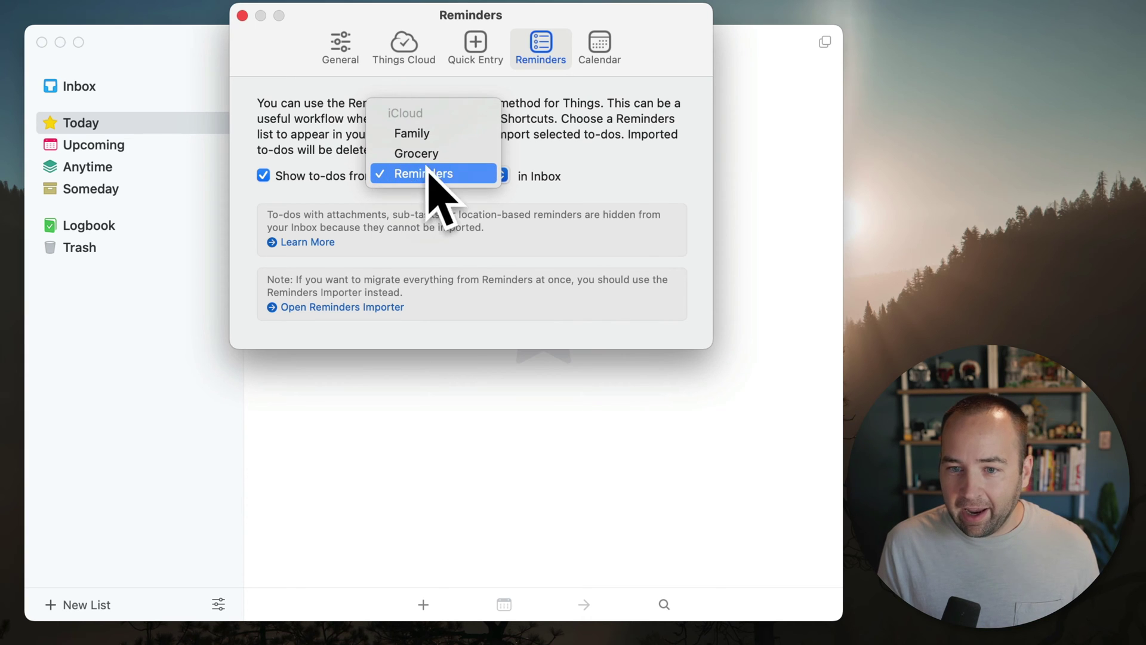
left_click(596, 159)
Step: Launch Reminders via 'rem' and place its Reminders list beside the Things settings window
key("super+space")
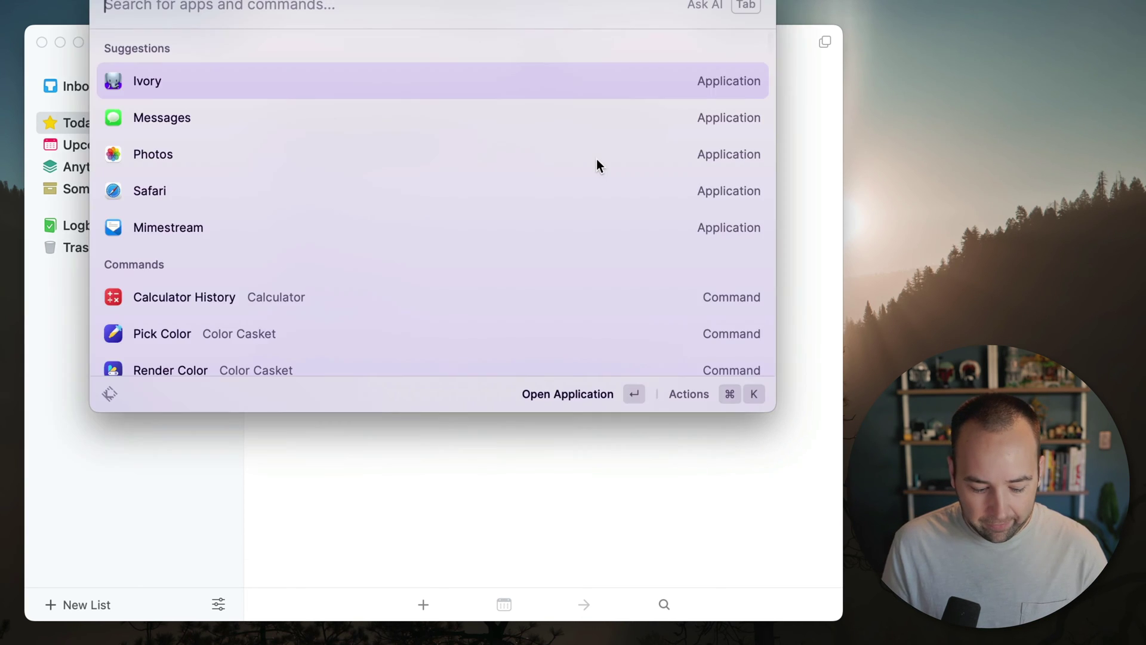
type("rem")
key("Return")
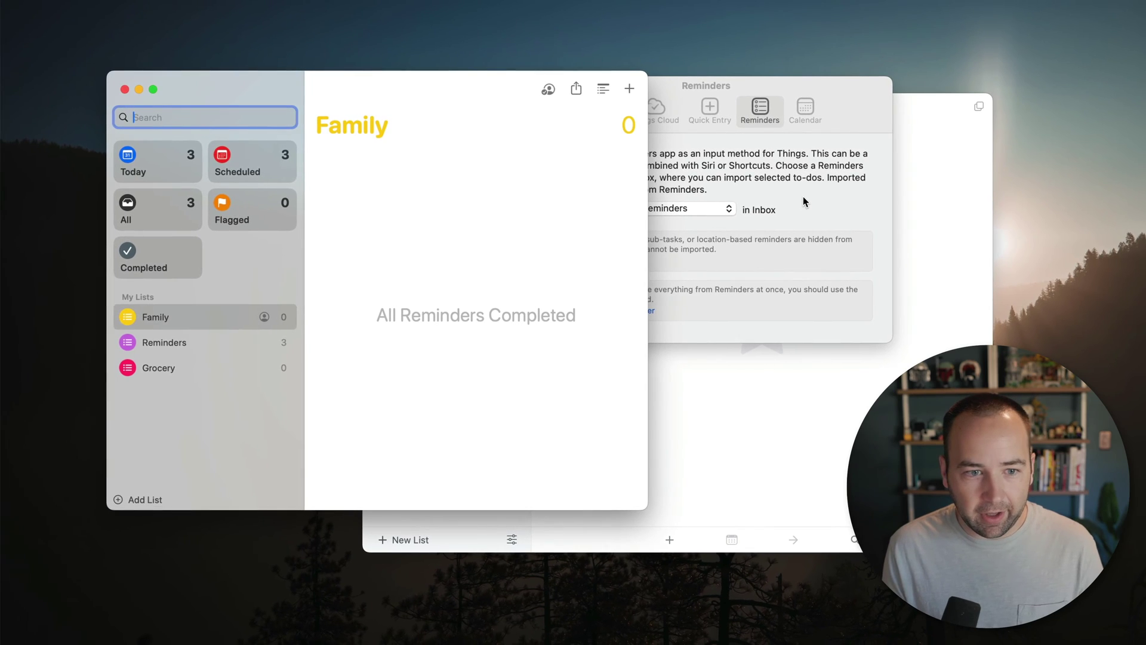
left_click(206, 341)
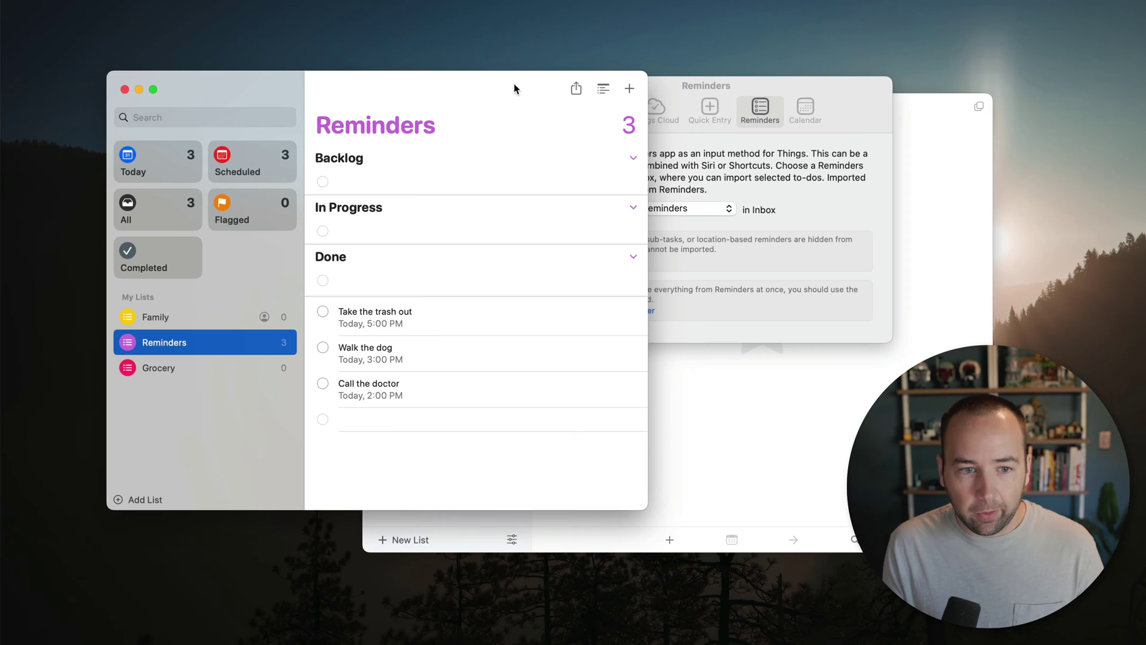
left_click_drag(514, 89, 192, 91)
left_click(613, 91)
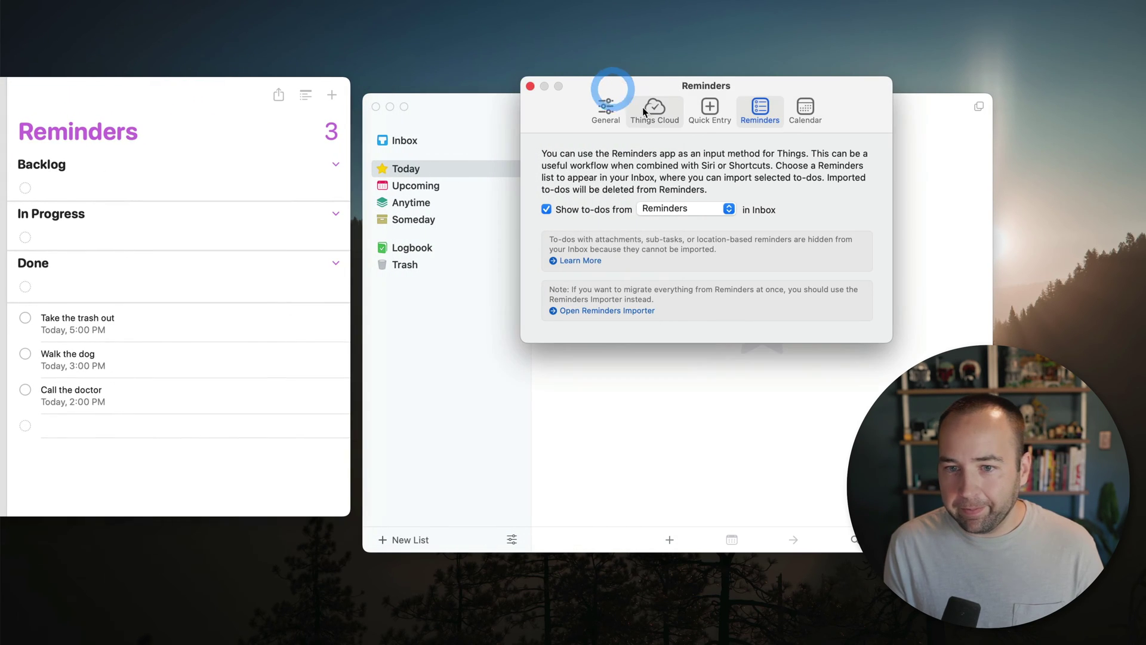
left_click(530, 86)
Step: Import Take the trash out from the Inbox's Reminders items and review its details
left_click(413, 143)
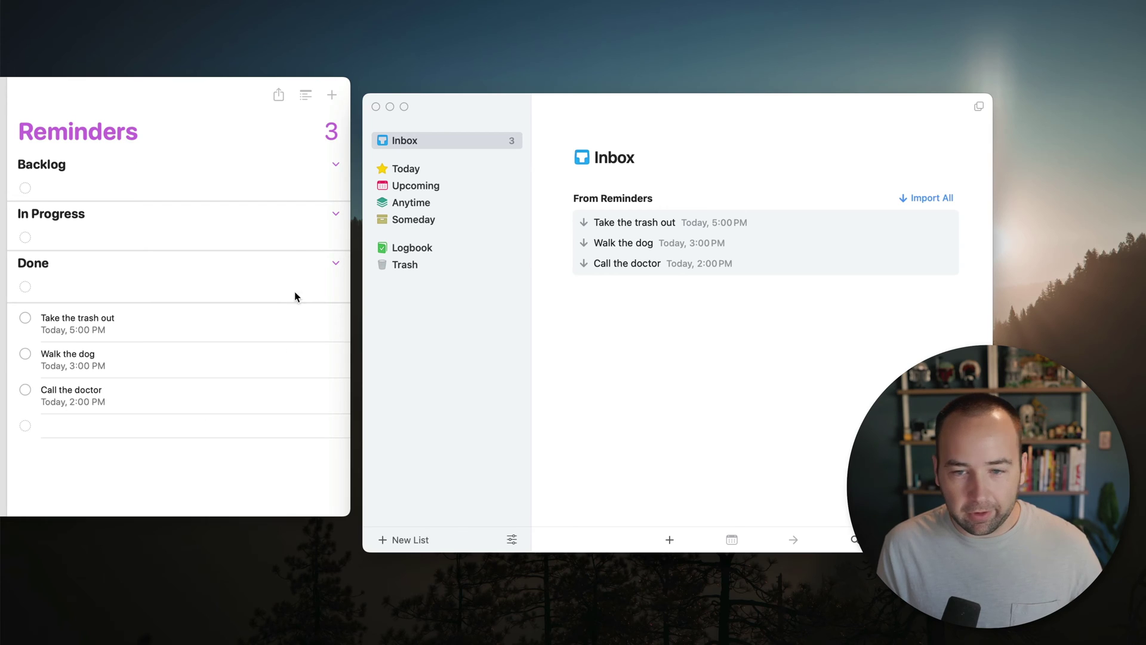
left_click(718, 332)
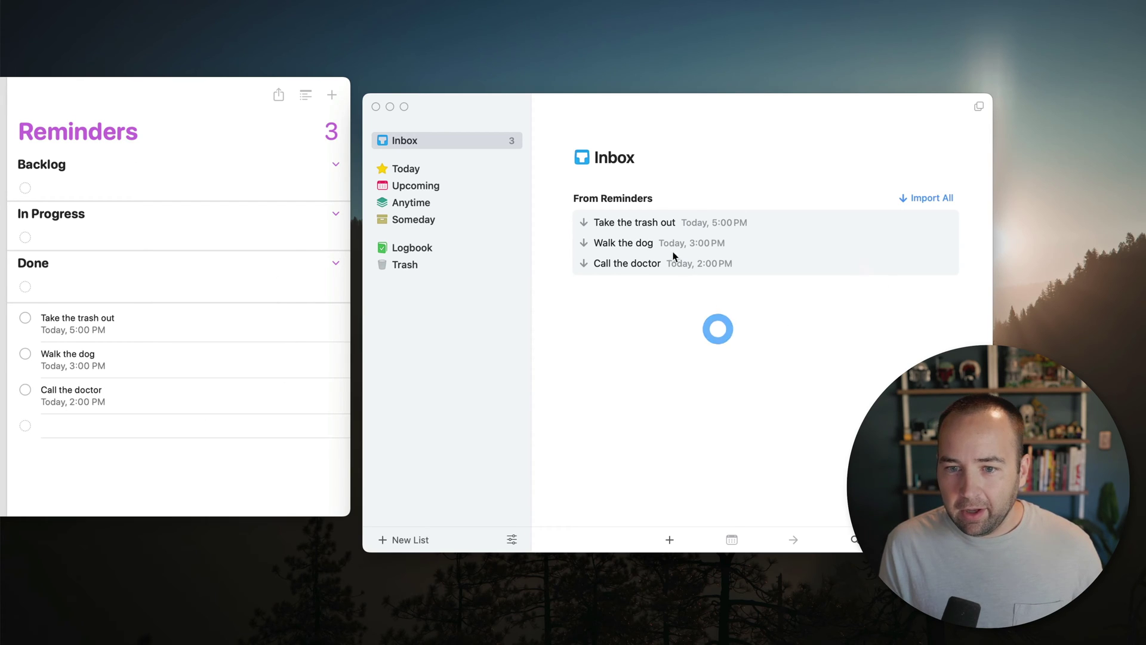
left_click(584, 223)
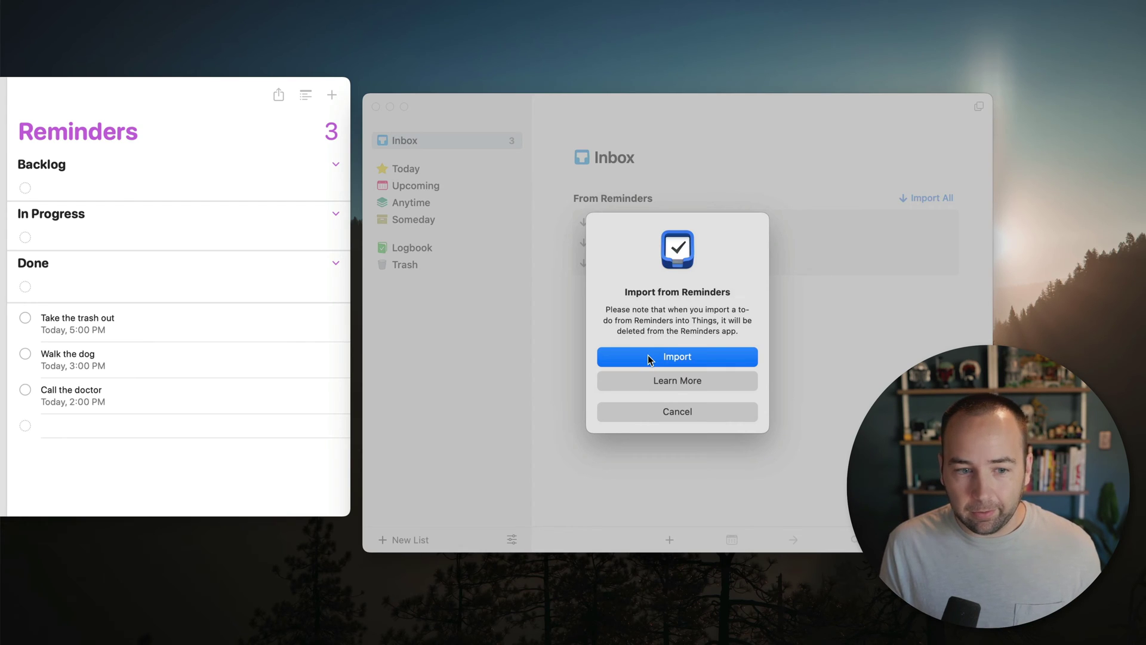
left_click(629, 359)
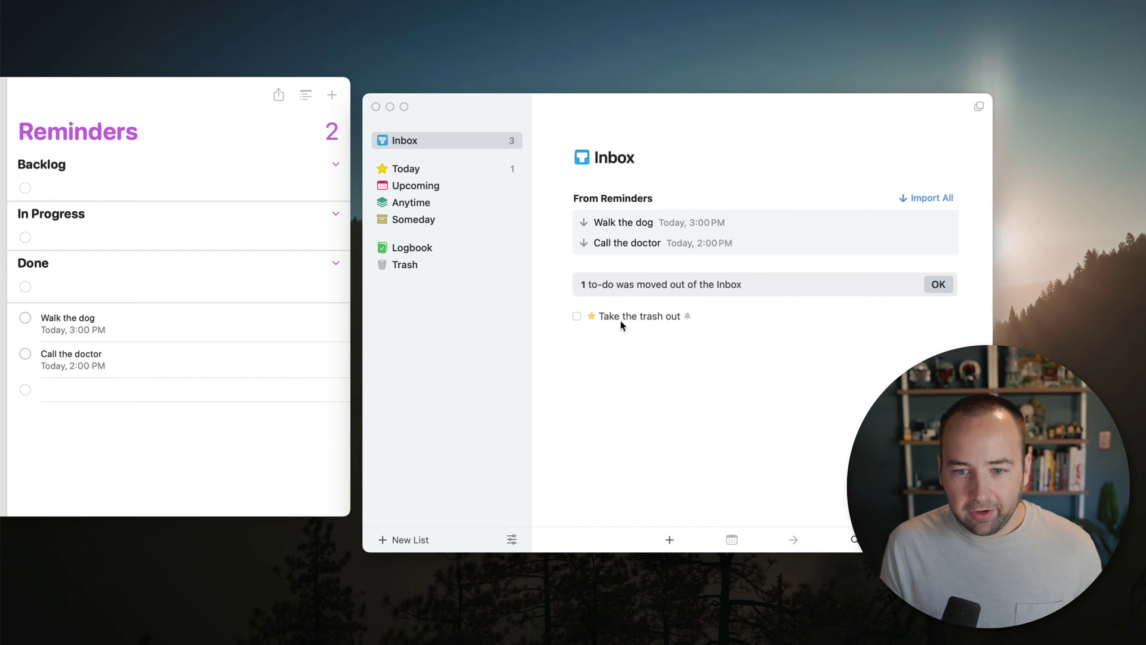
double_click(656, 318)
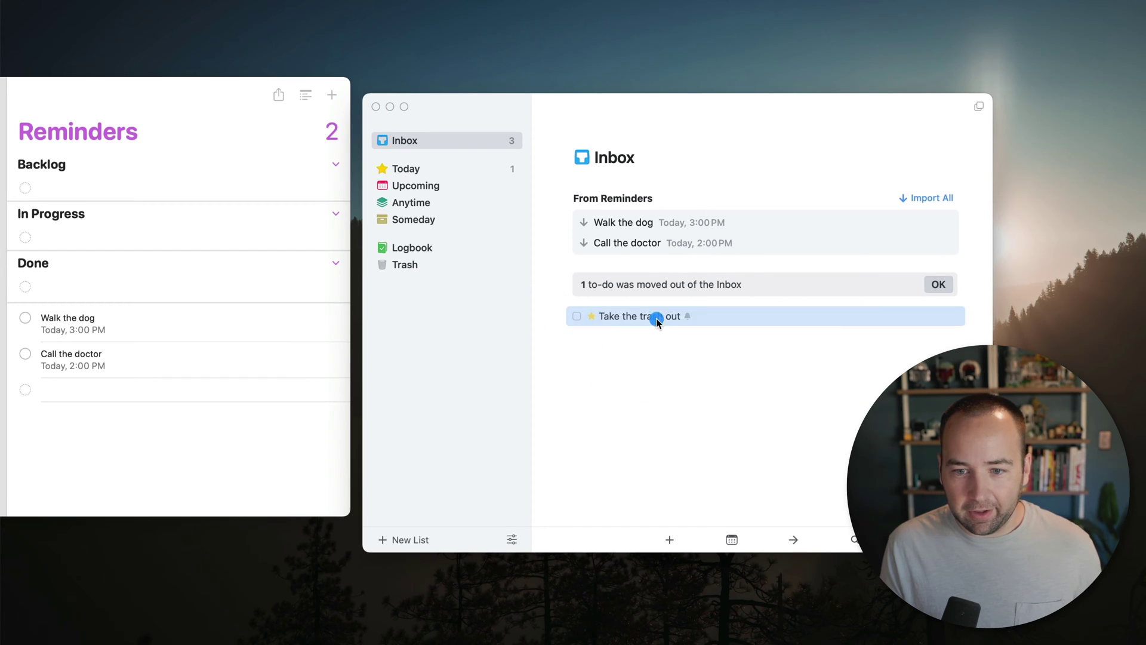
mouse_move(683, 414)
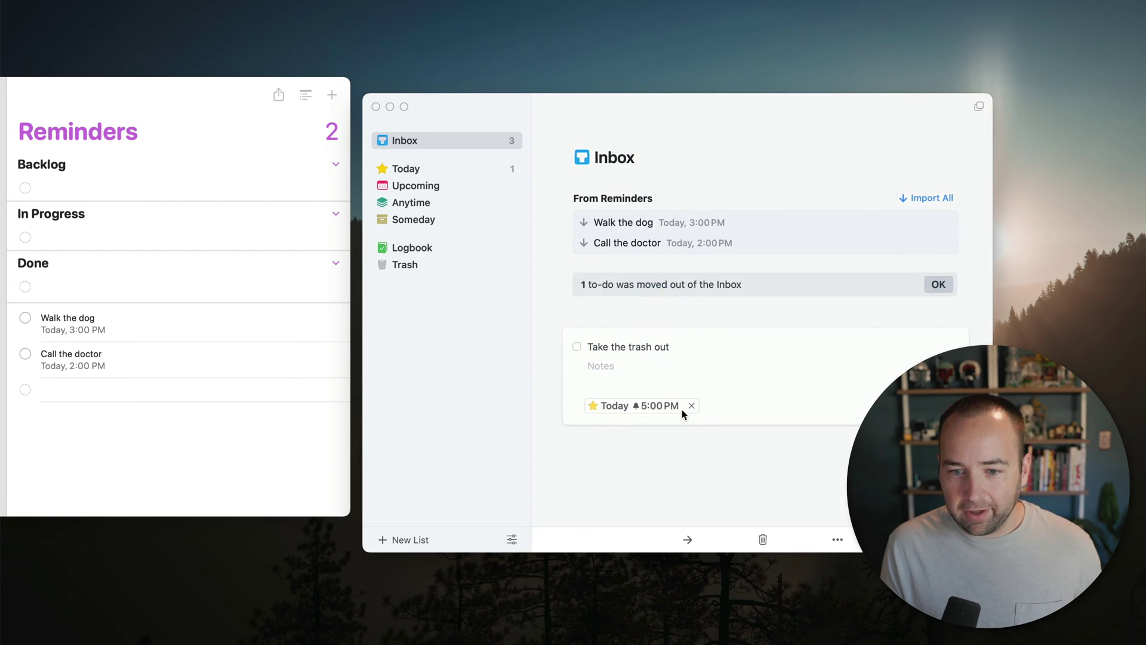
left_click(687, 462)
Step: Import Walk the dog and Call the doctor too, check their times, and show Today
left_click(921, 200)
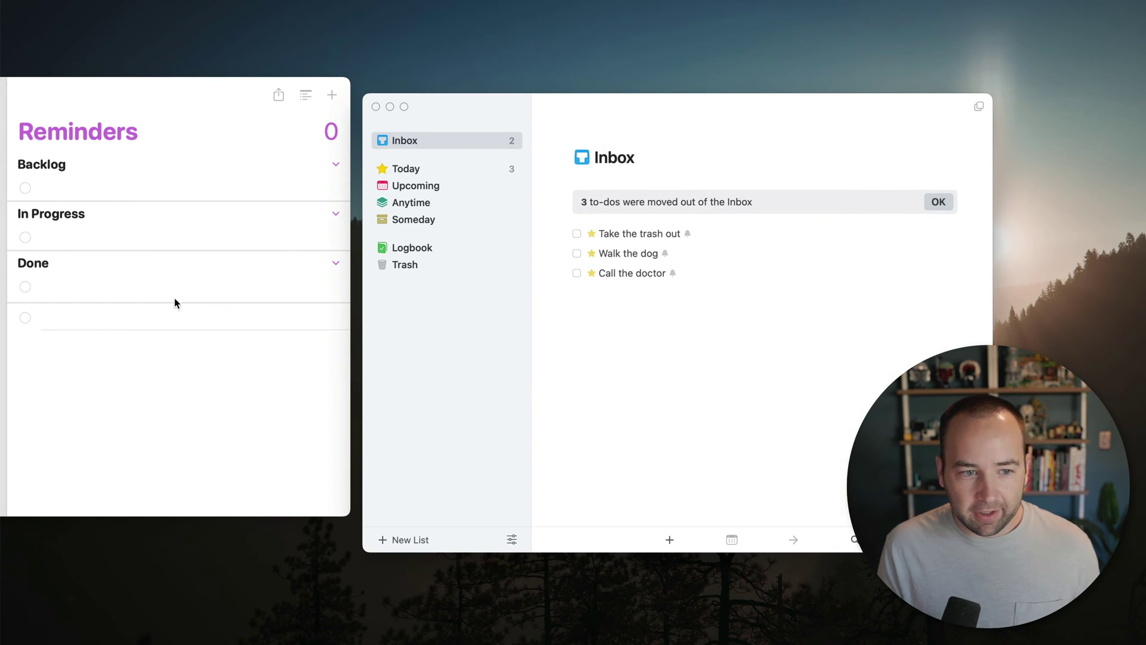
double_click(619, 253)
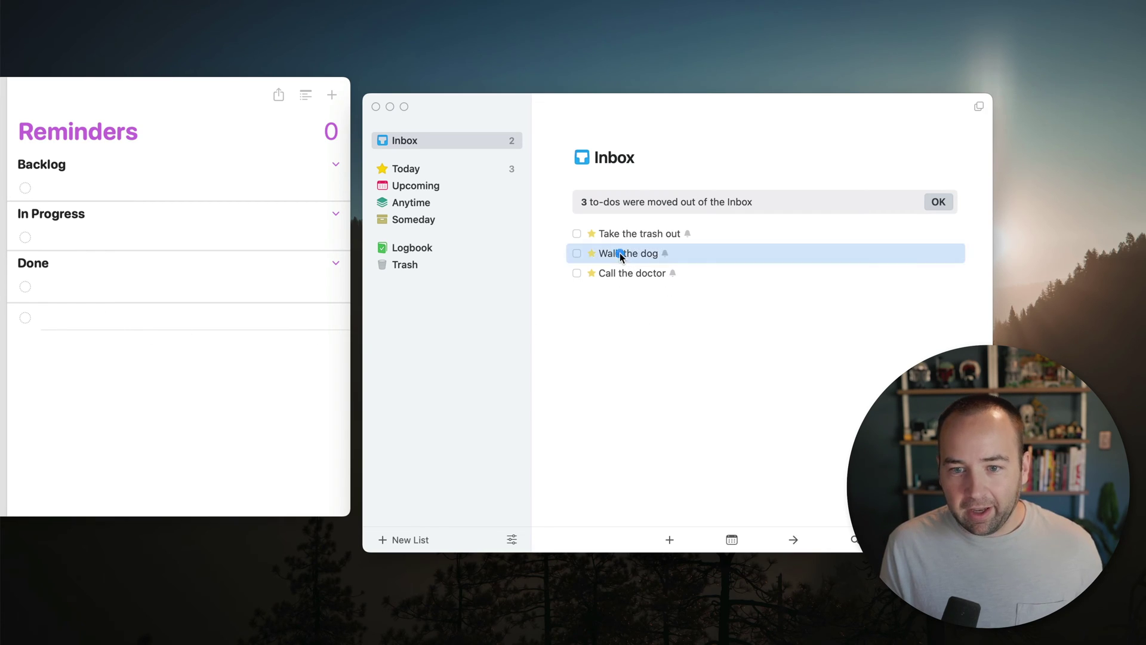
double_click(639, 403)
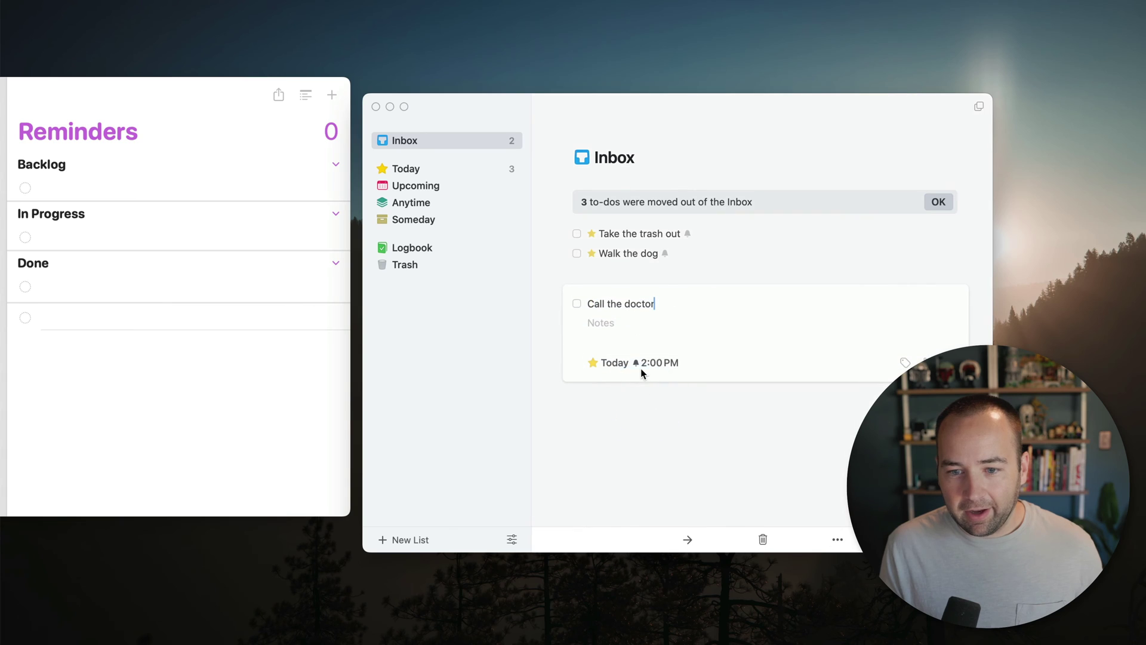
left_click(710, 419)
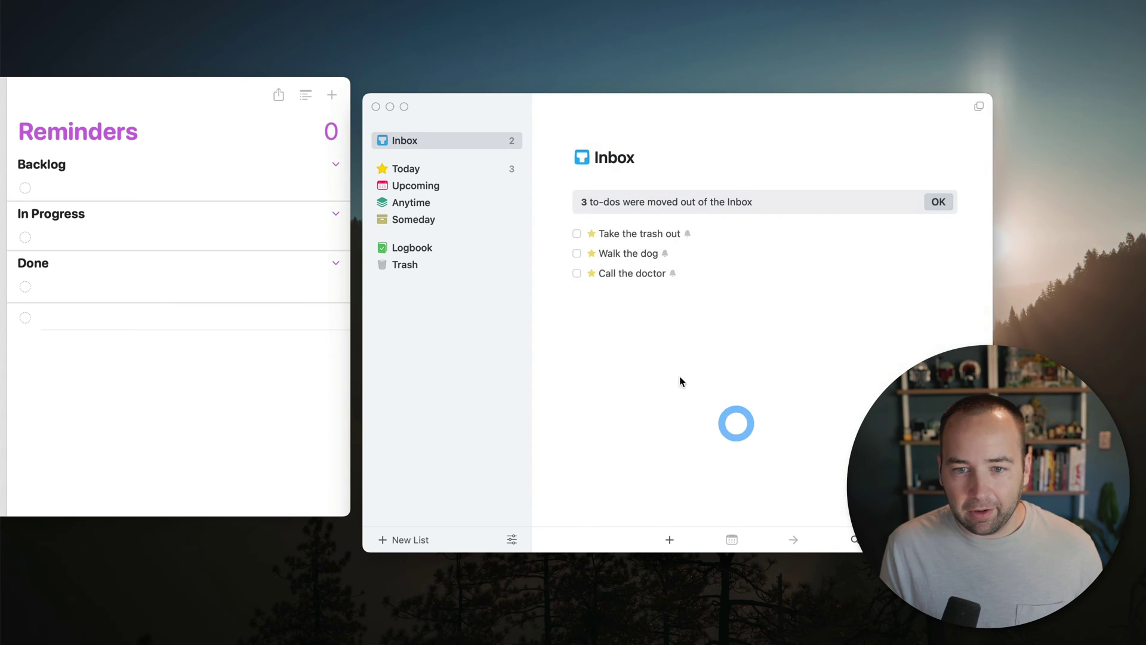
left_click(936, 203)
left_click(433, 165)
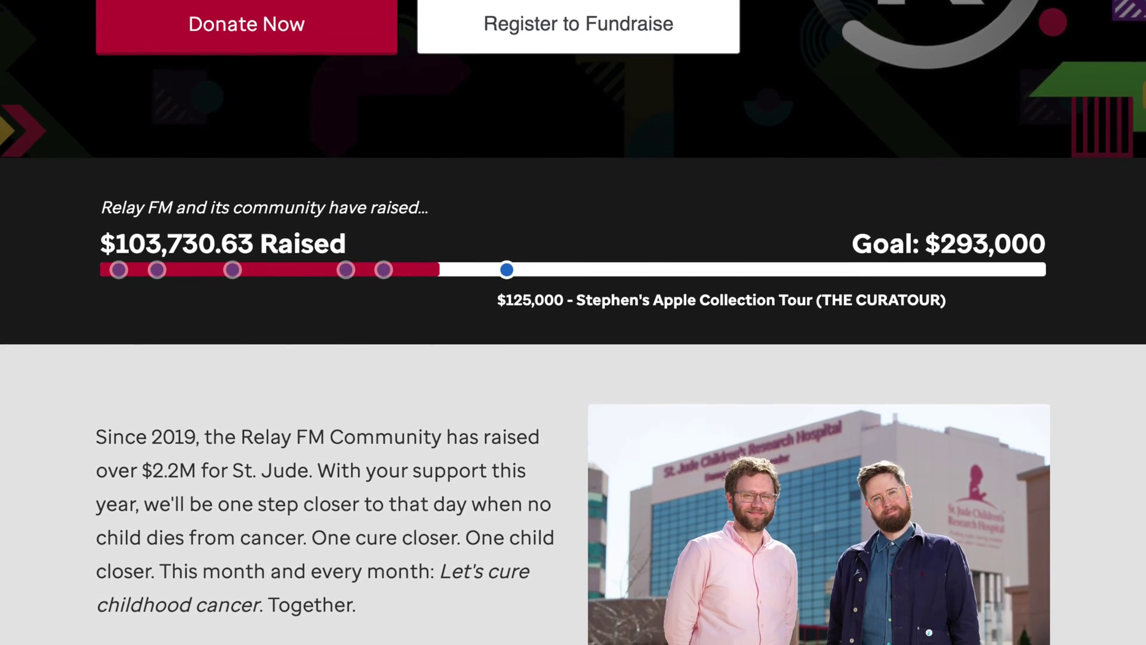
scroll(572, 322, "down", 2)
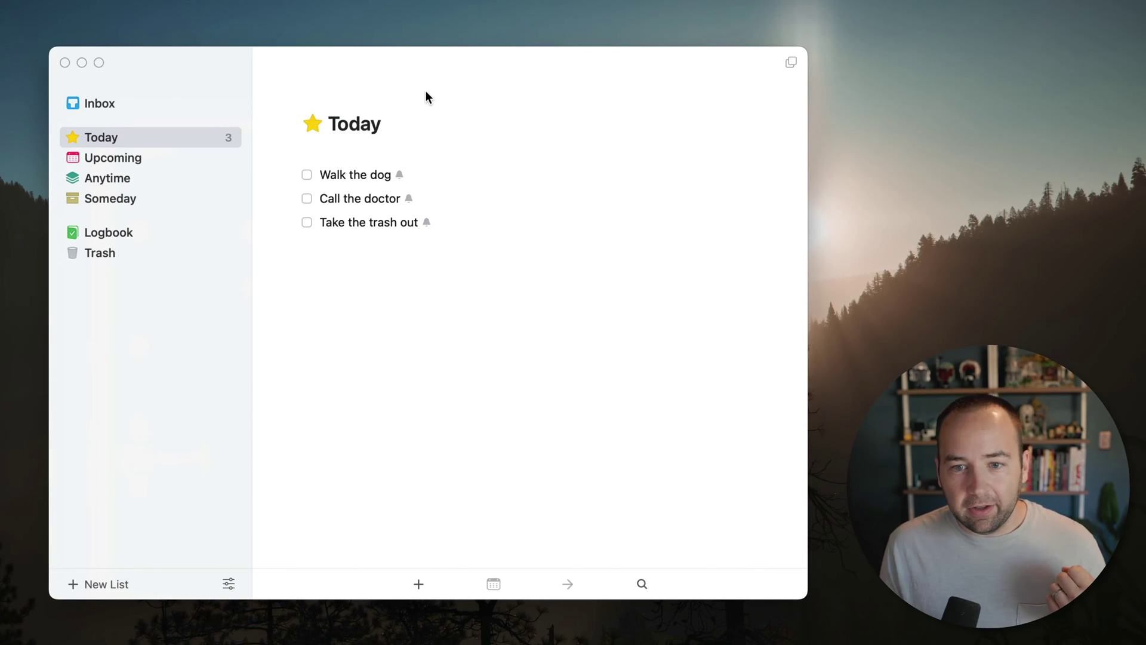
Step: Launch Calendar via 'cal' in single-day view, narrowed and shifted to reveal Things
key("alt+space")
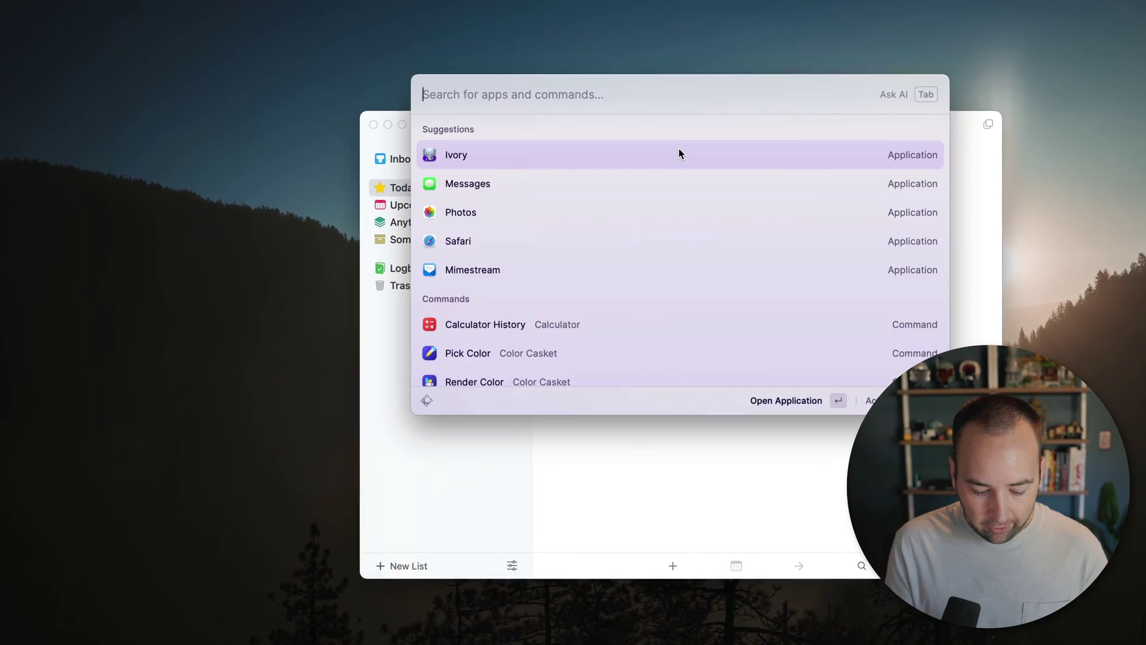
type("cal")
key("Return")
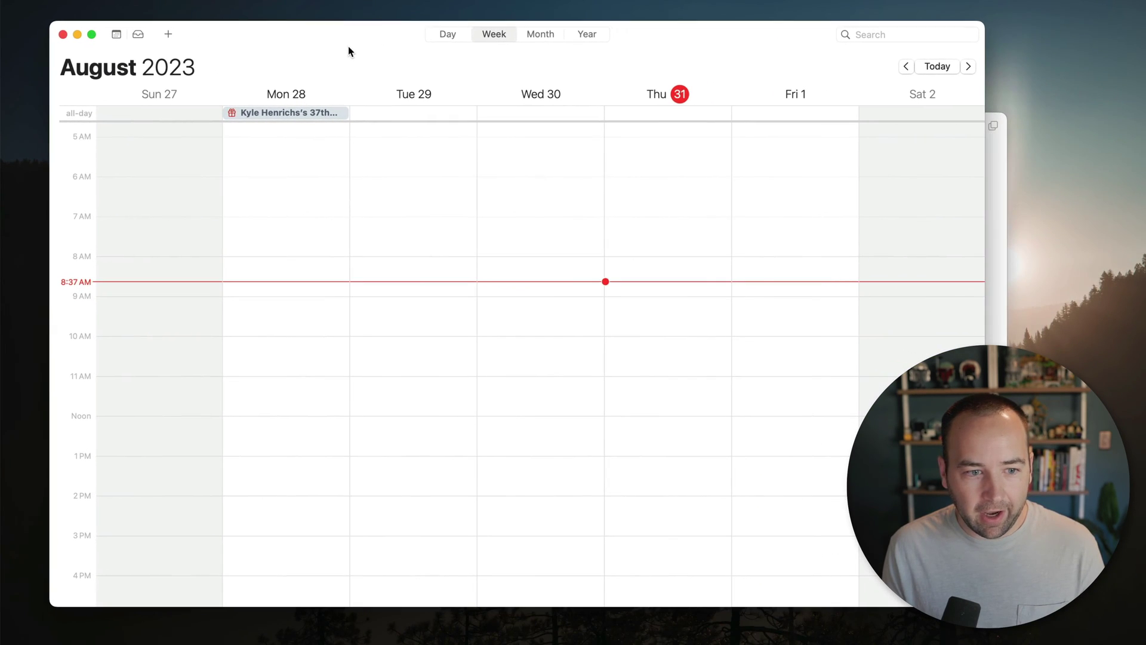
left_click(484, 91)
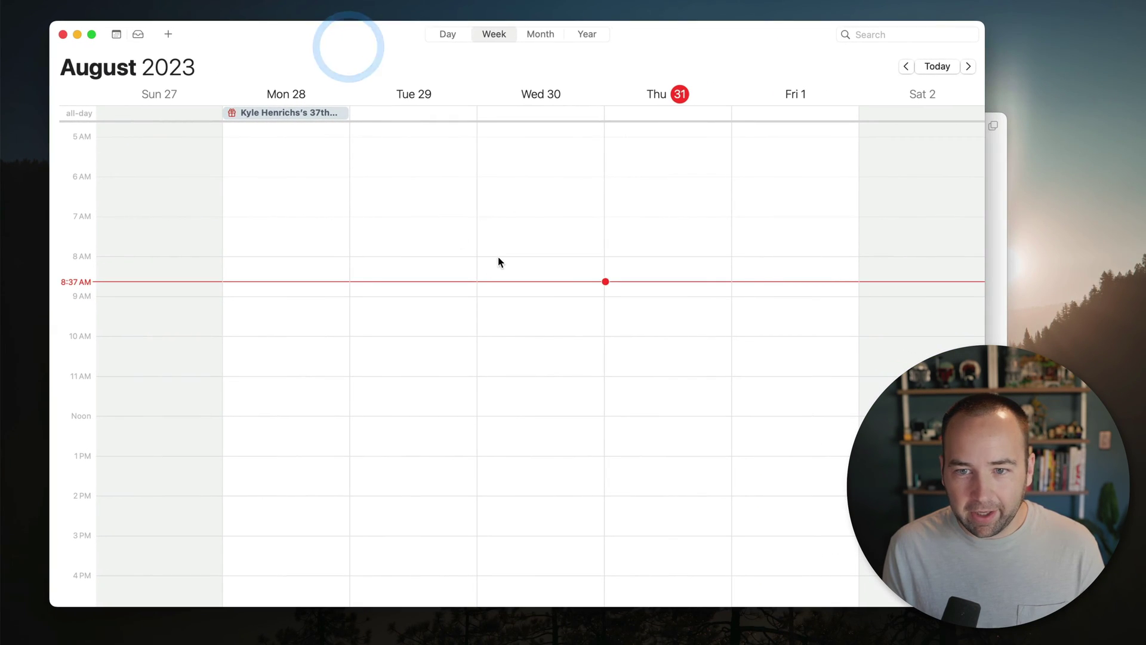
left_click(448, 36)
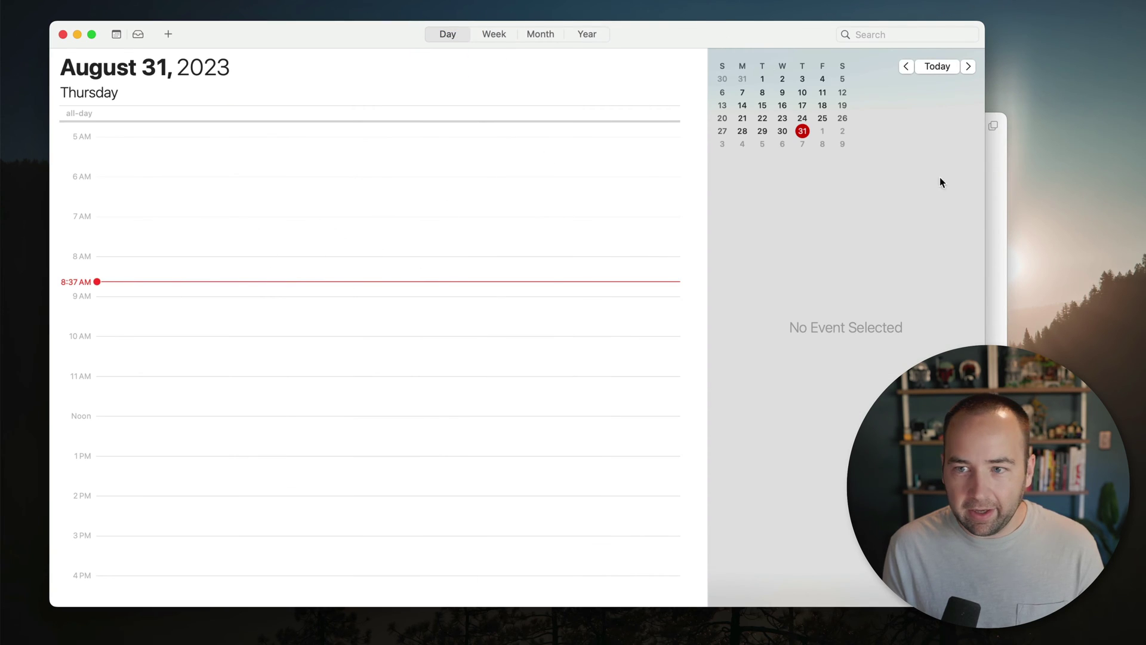
left_click_drag(983, 148, 604, 169)
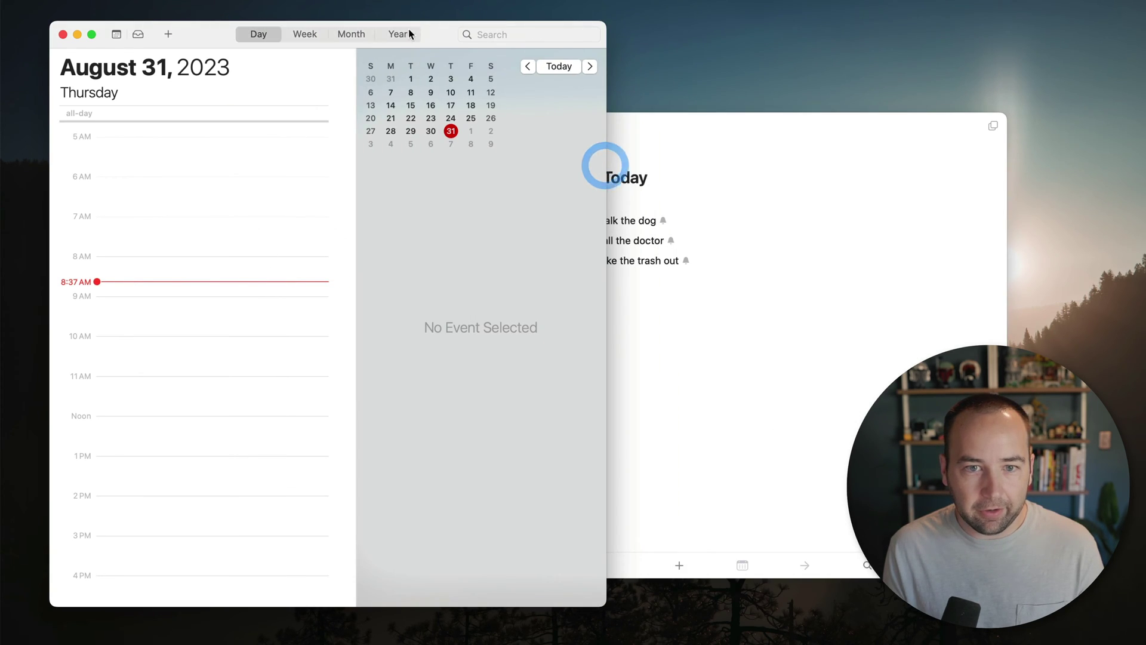
left_click_drag(449, 36, 425, 51)
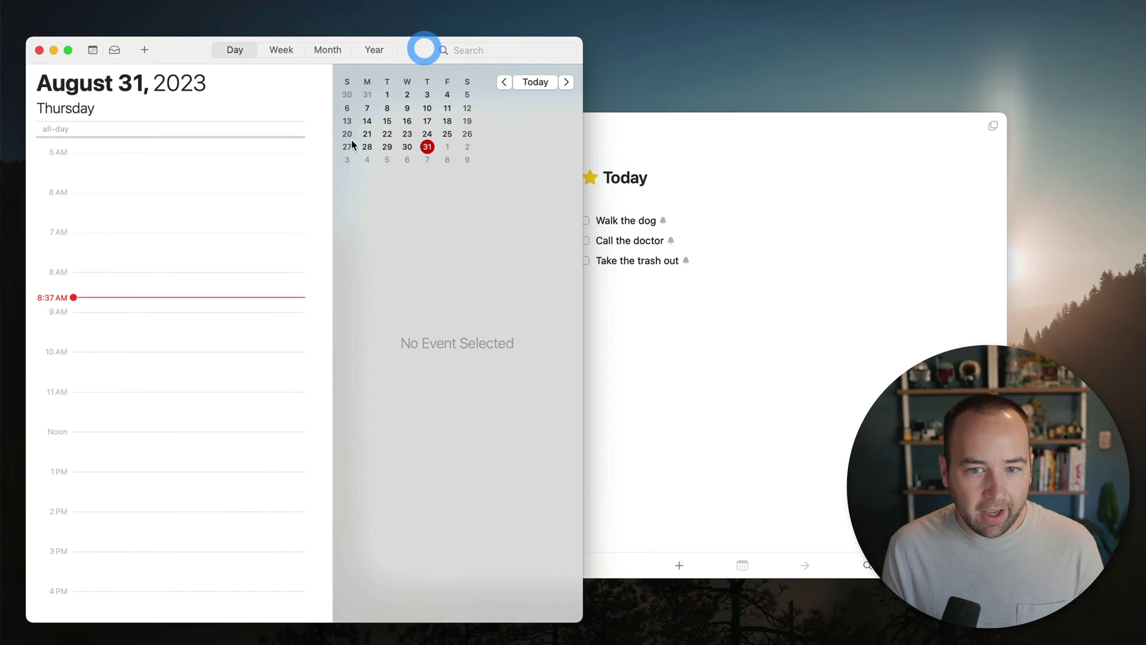
Step: Bring the Things Today list forward, briefly inspect Walk the dog, and clear the selection
left_click(747, 132)
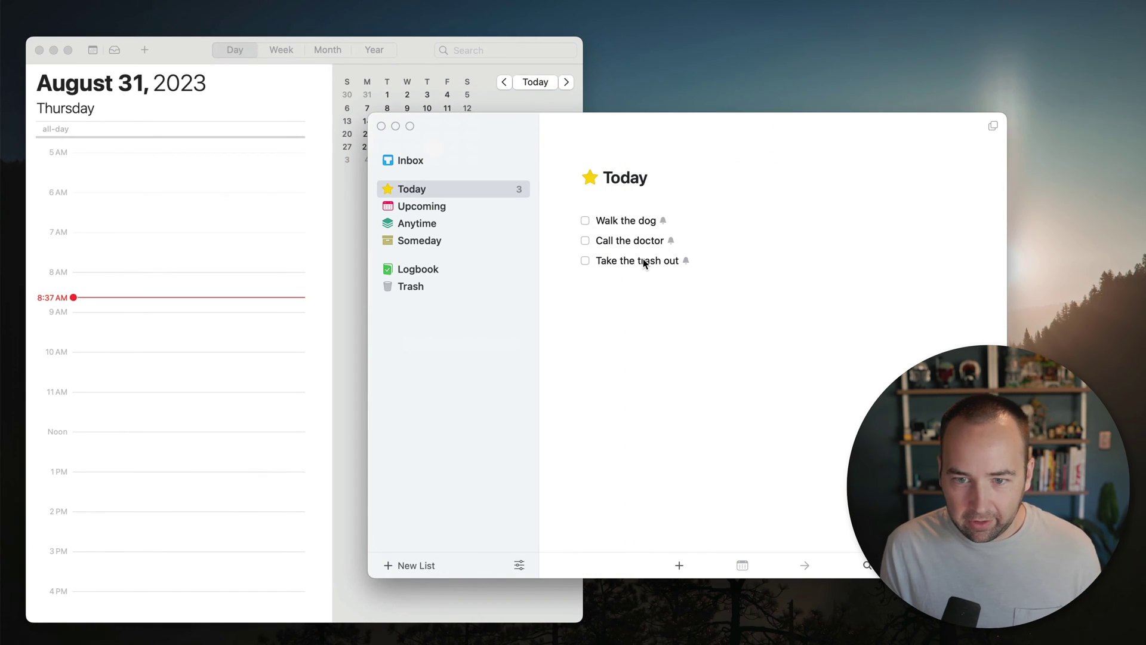
double_click(642, 222)
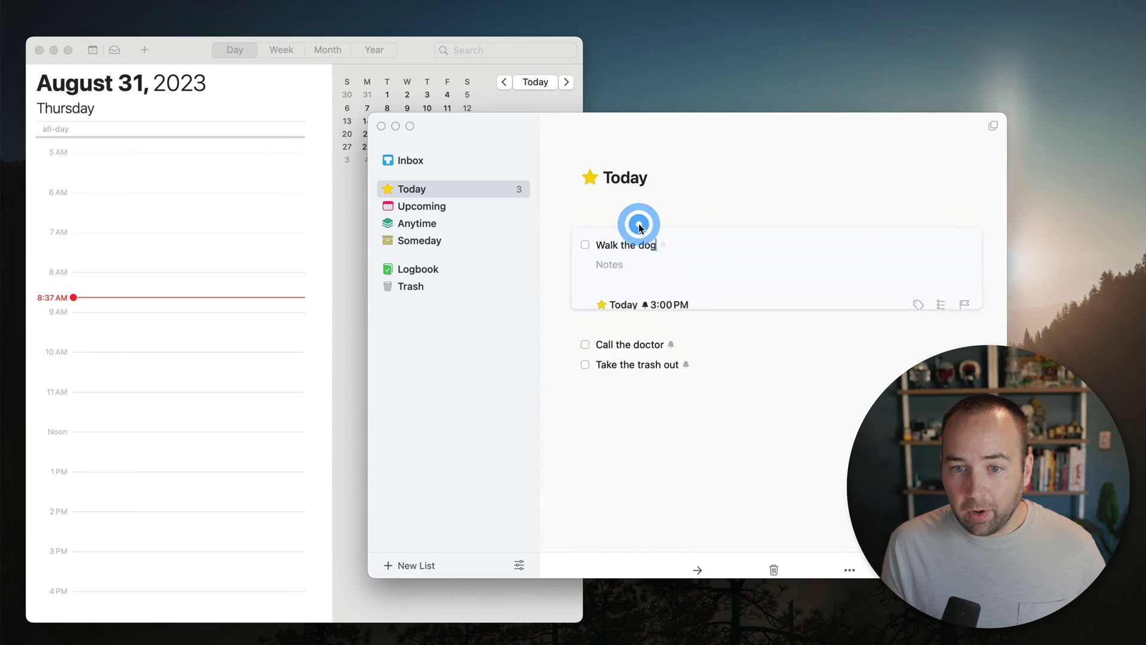
left_click(722, 345)
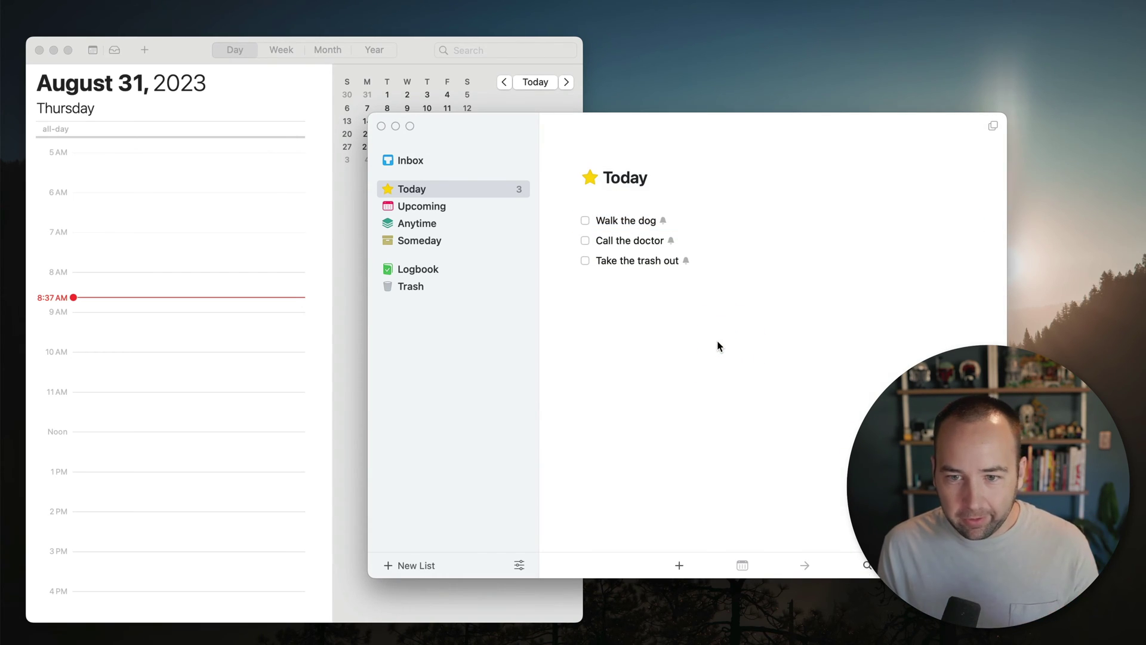
left_click(719, 345)
scroll(248, 405, "down", 3)
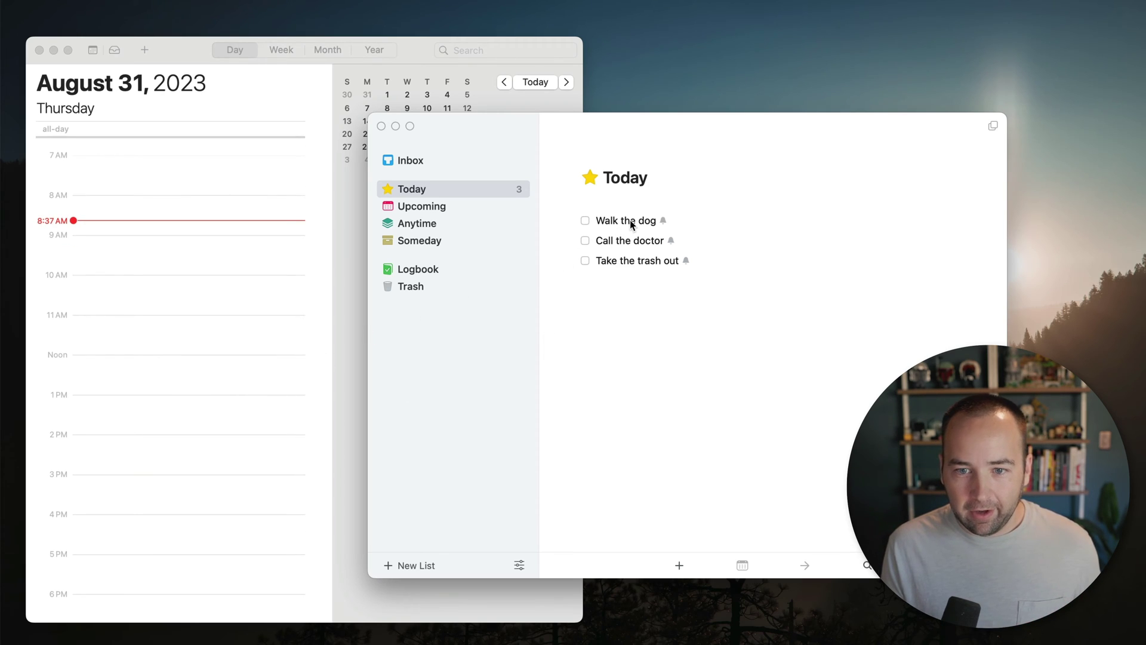
Step: Schedule Walk the dog from 3 to 3:30 PM, removing 'When: Today' from its title
left_click_drag(629, 220, 148, 491)
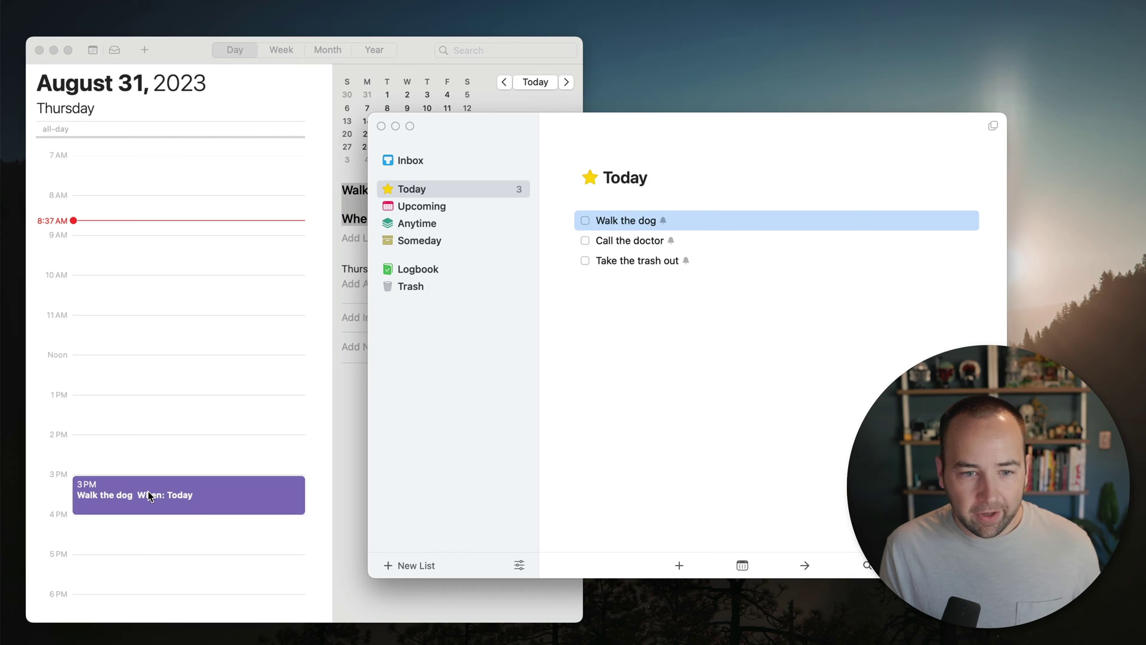
left_click(150, 496)
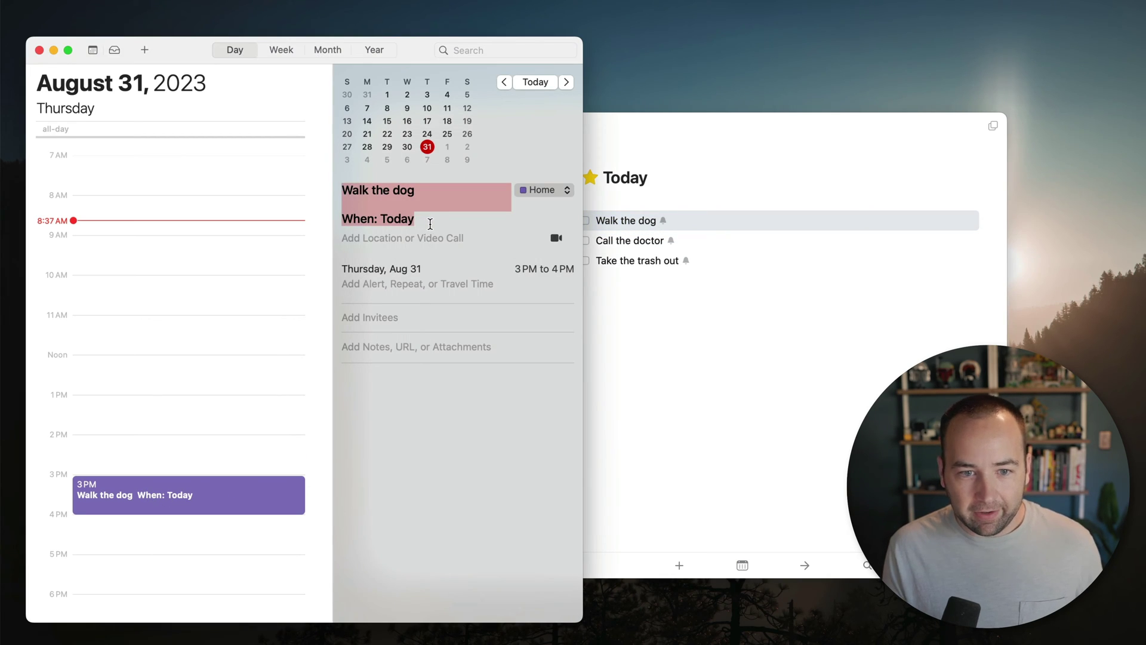
left_click_drag(429, 224, 422, 185)
key("BackSpace")
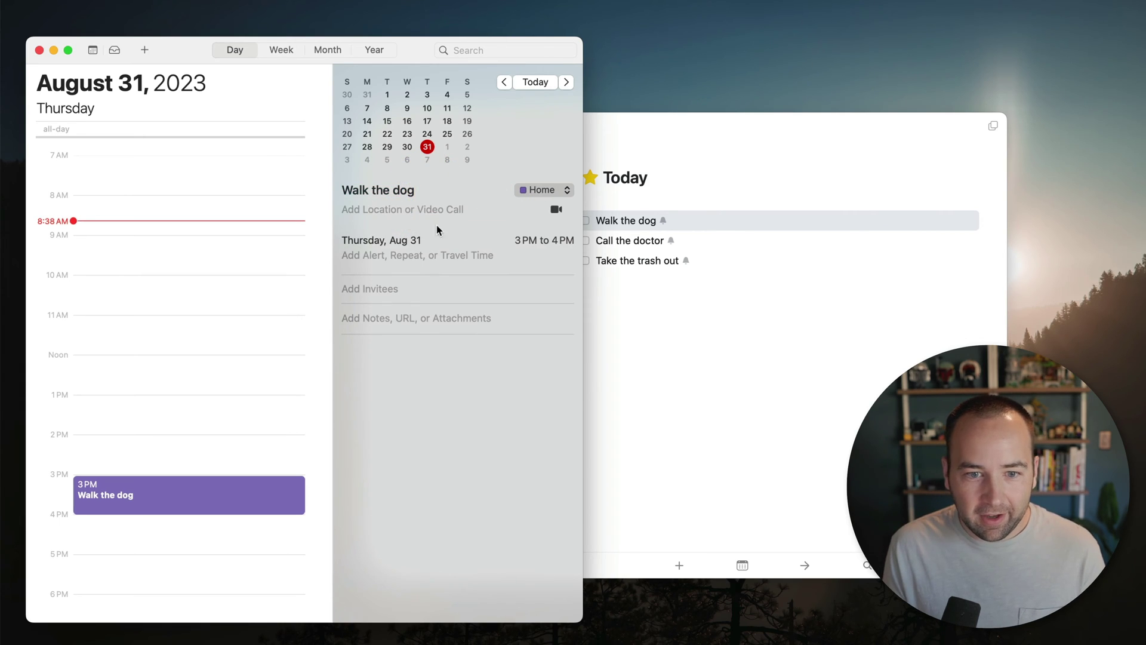
left_click(552, 240)
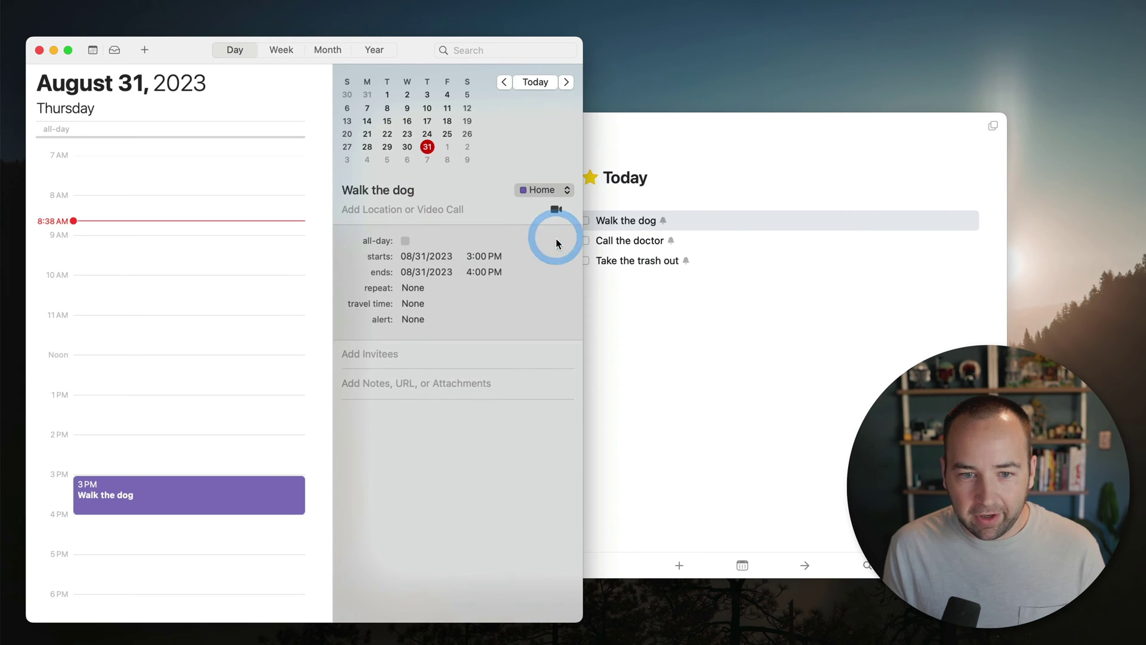
left_click(475, 275)
left_click(486, 291)
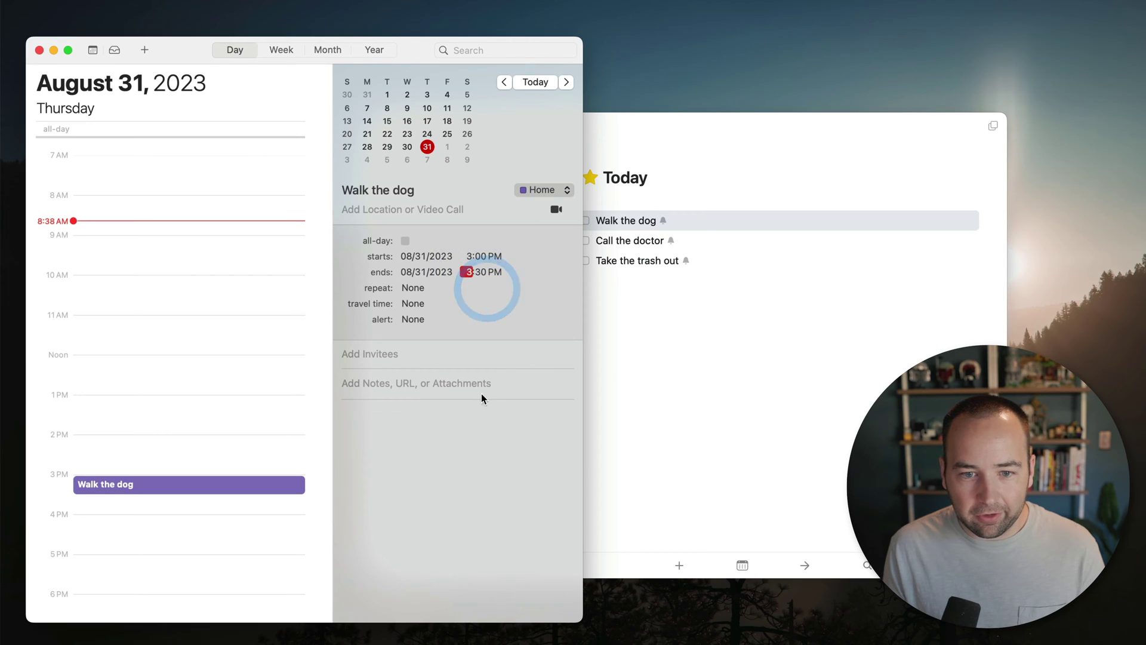
left_click(471, 469)
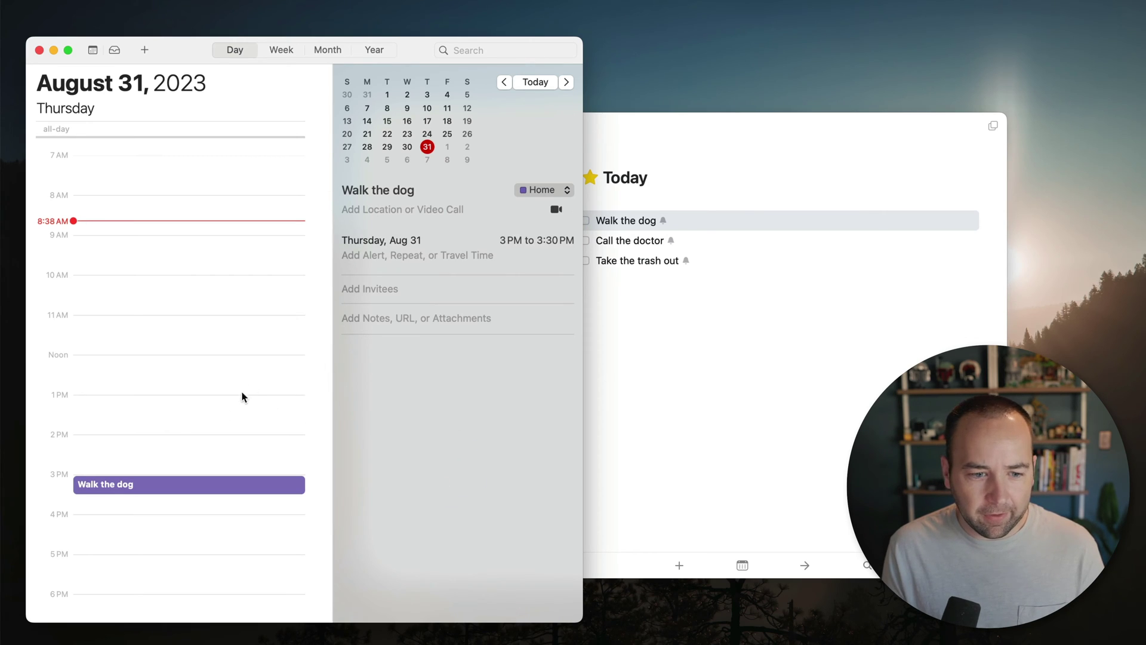
Step: Schedule Call the doctor at 2 PM and Take the trash out at 5 PM
left_click(729, 332)
left_click_drag(630, 240, 181, 466)
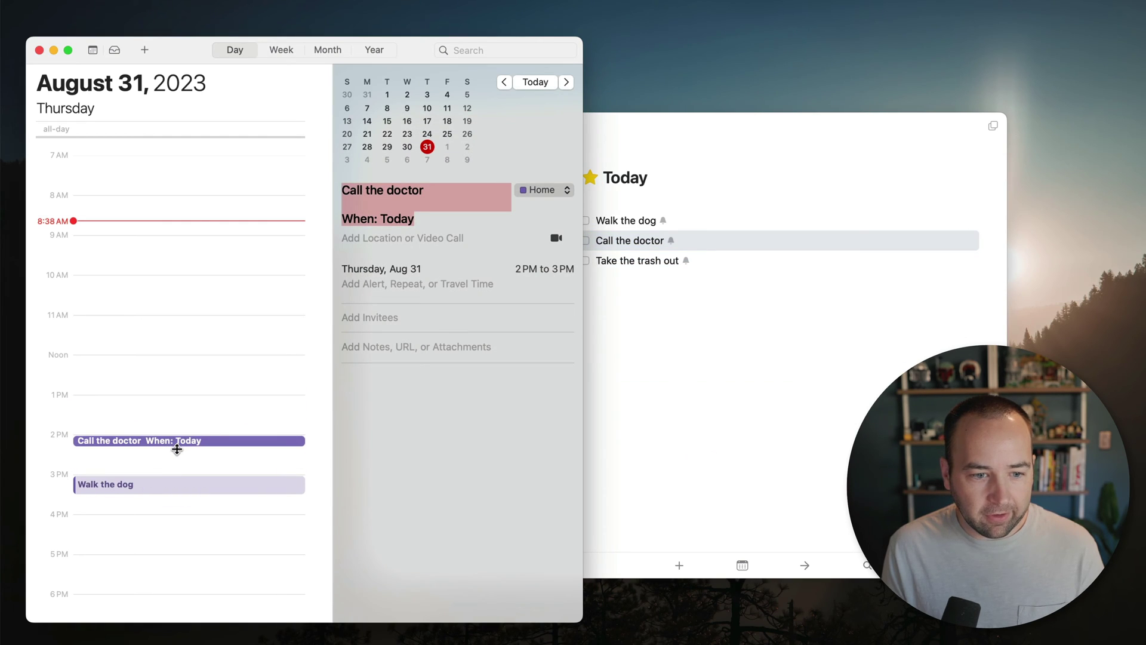
left_click(624, 348)
left_click_drag(597, 260, 130, 577)
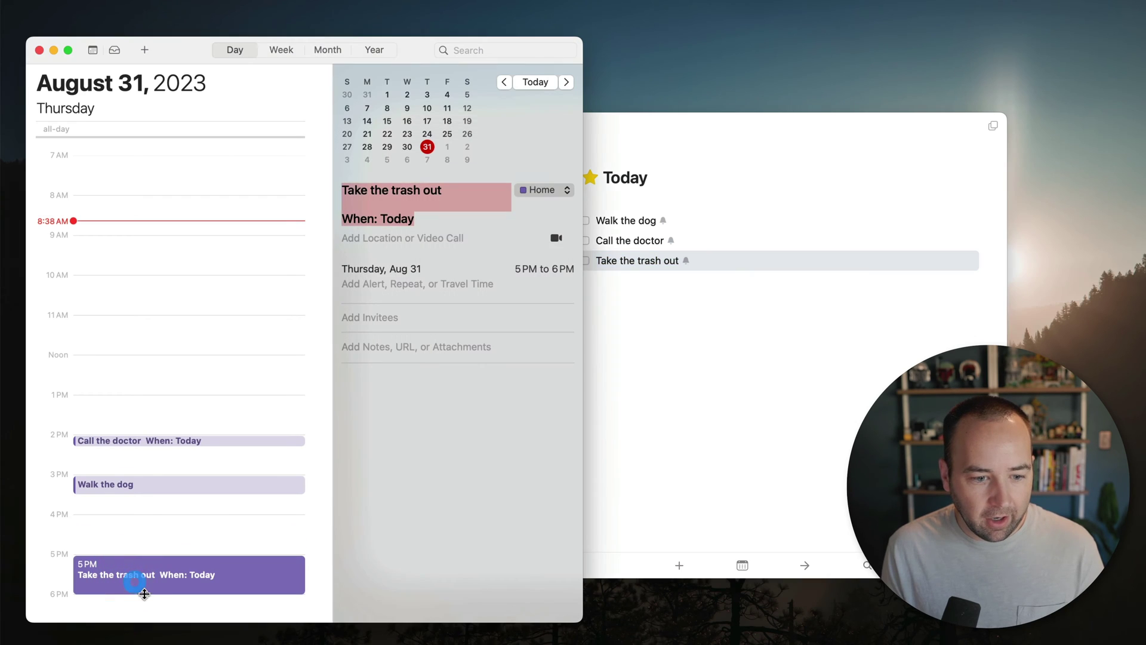
left_click(151, 530)
left_click(771, 338)
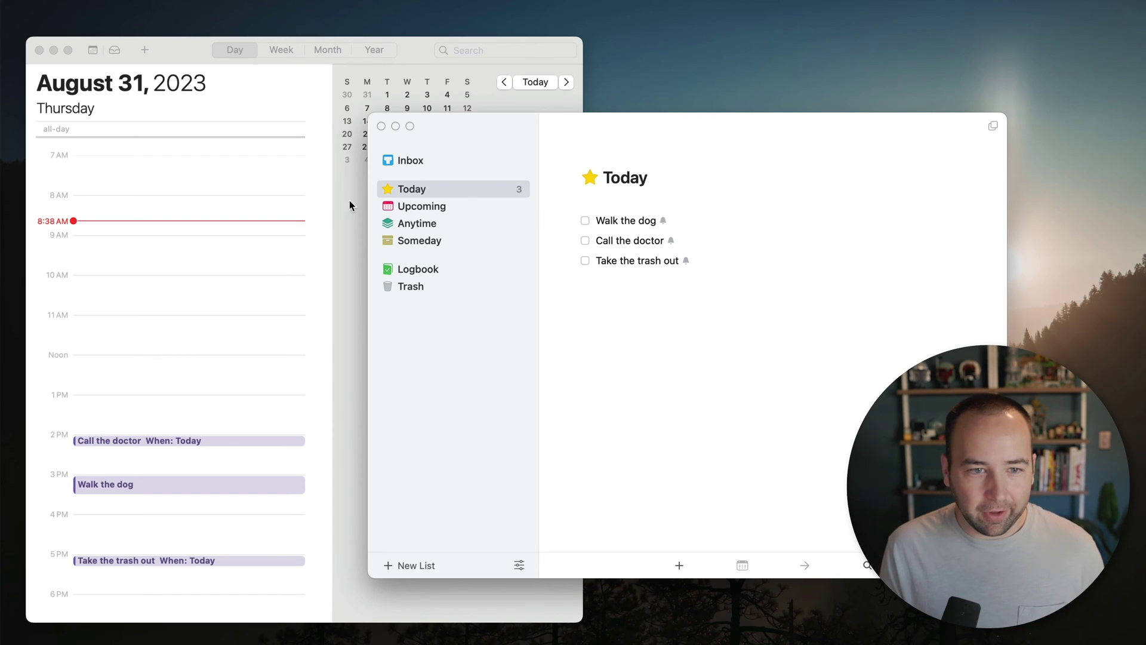
left_click(177, 54)
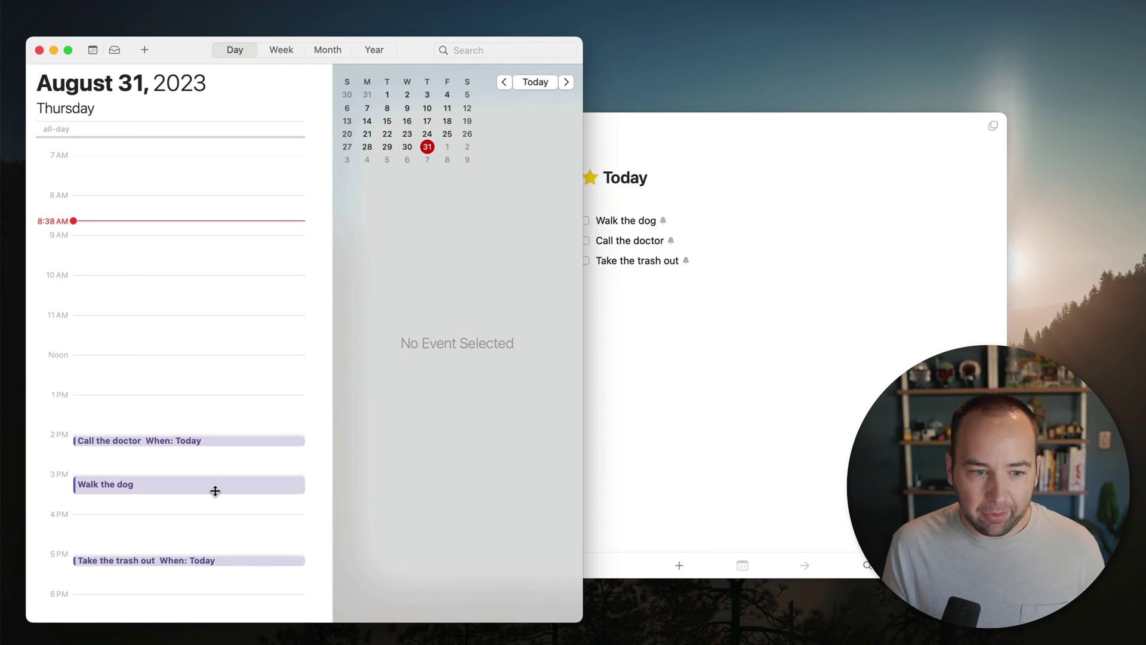
left_click(626, 429)
left_click_drag(638, 260, 673, 297)
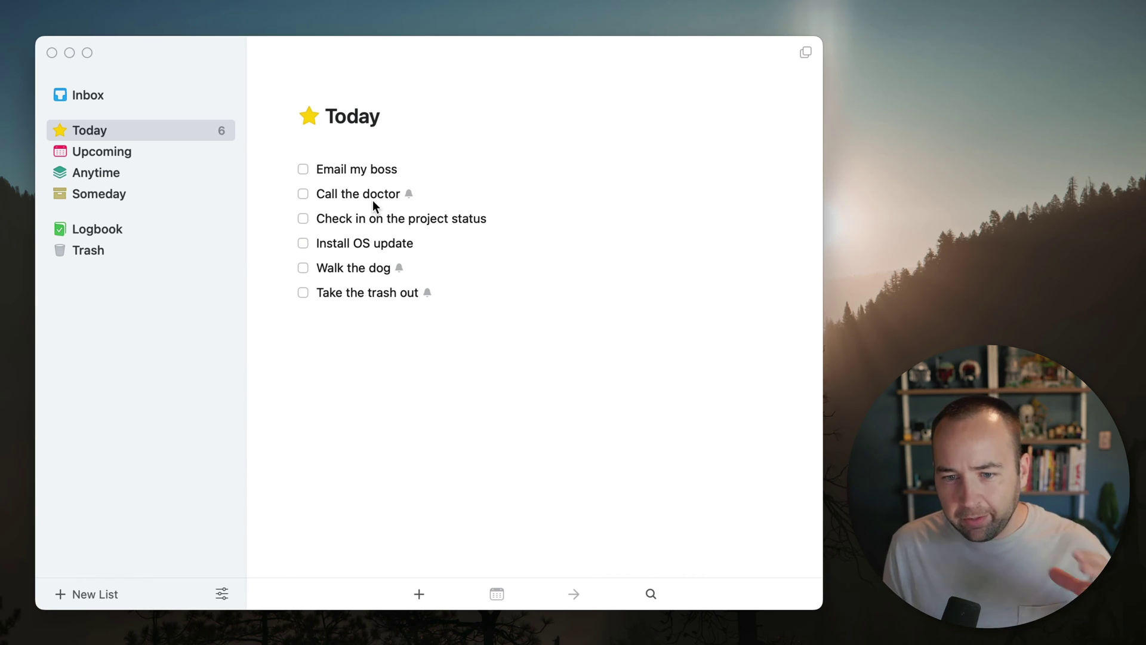
Step: Select and deselect Install OS update, then show the New Project / New Area menu
left_click(354, 246)
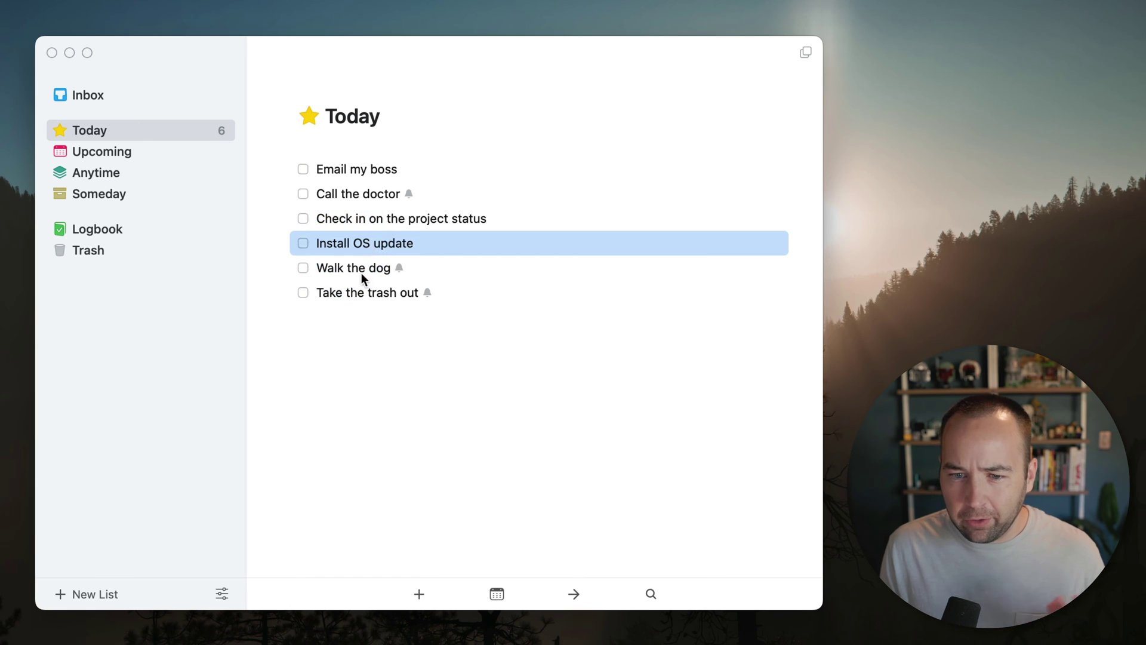
left_click(370, 348)
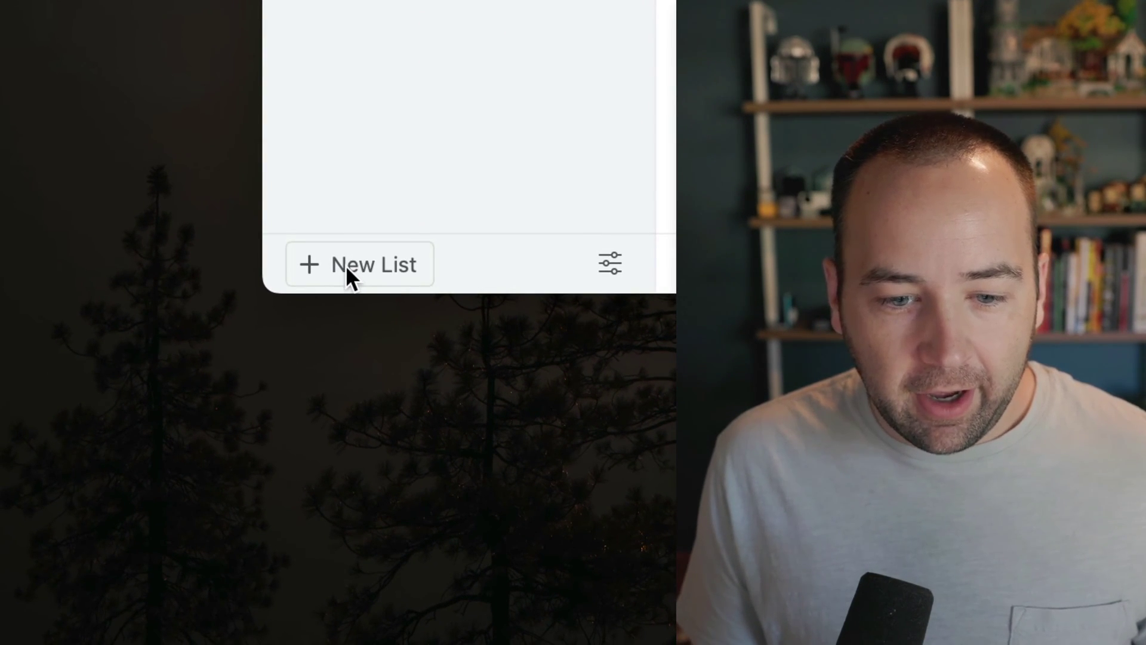
left_click(346, 266)
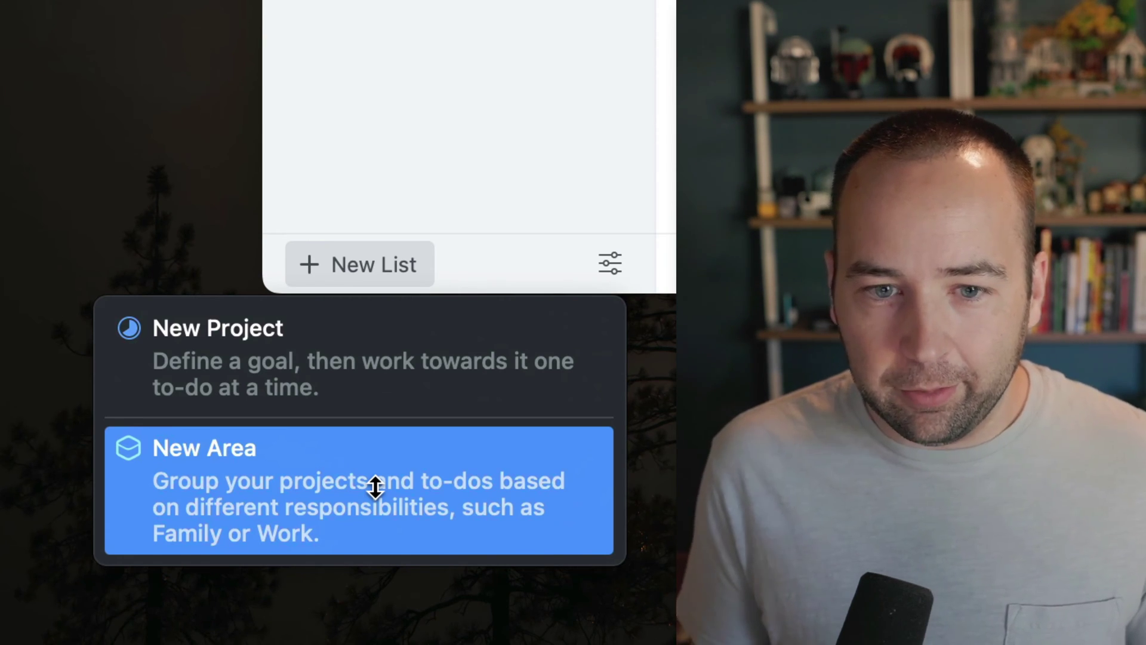
Step: Create a Home area with a house emoji in its title
left_click(238, 481)
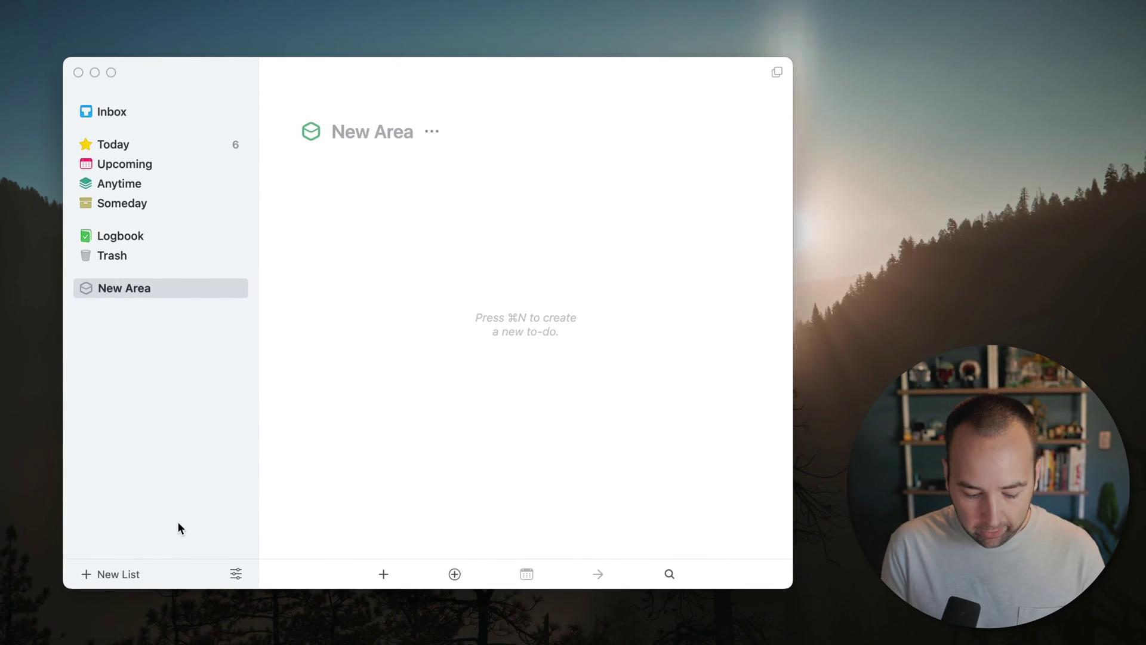
type("Home")
key("ctrl+super+space")
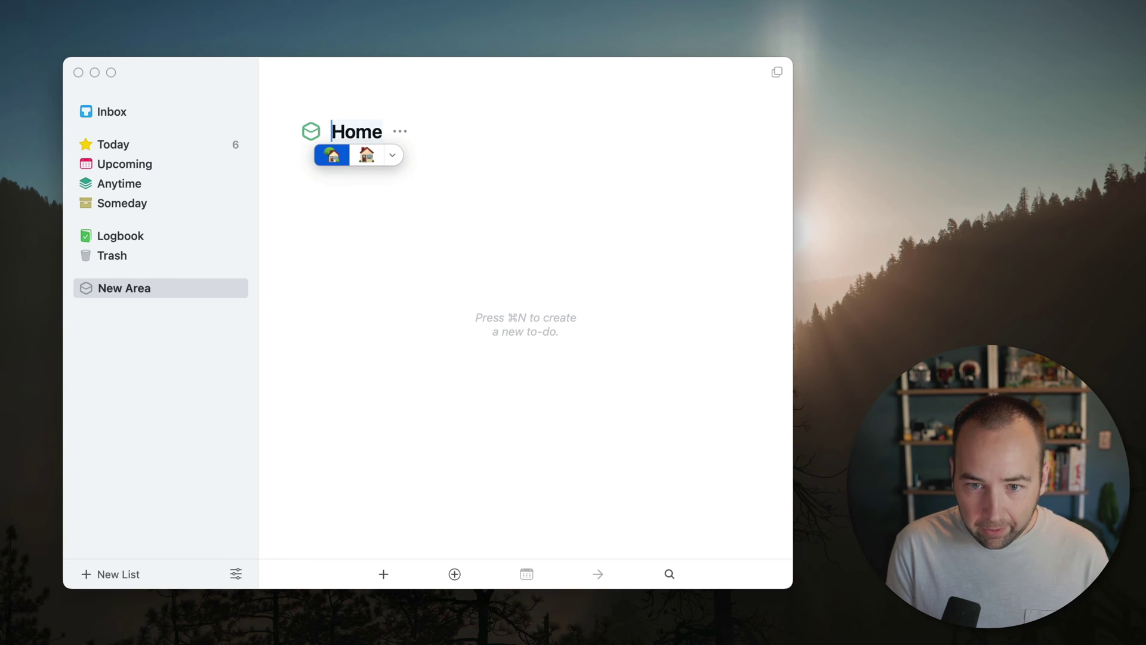
key("Right")
key("Return")
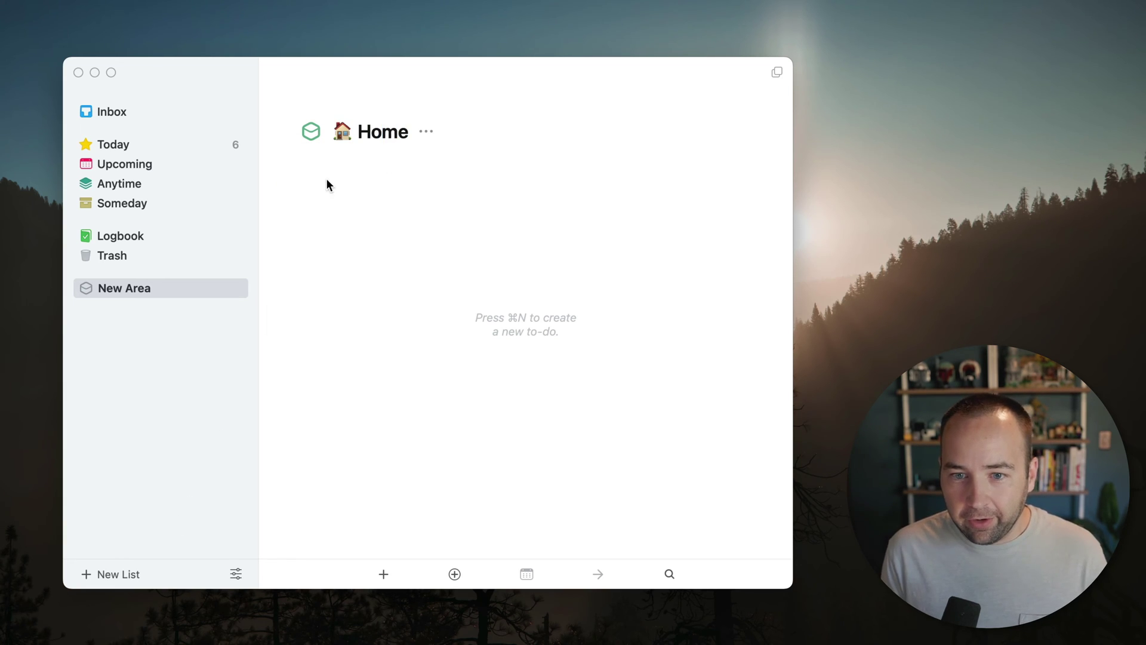
left_click(425, 198)
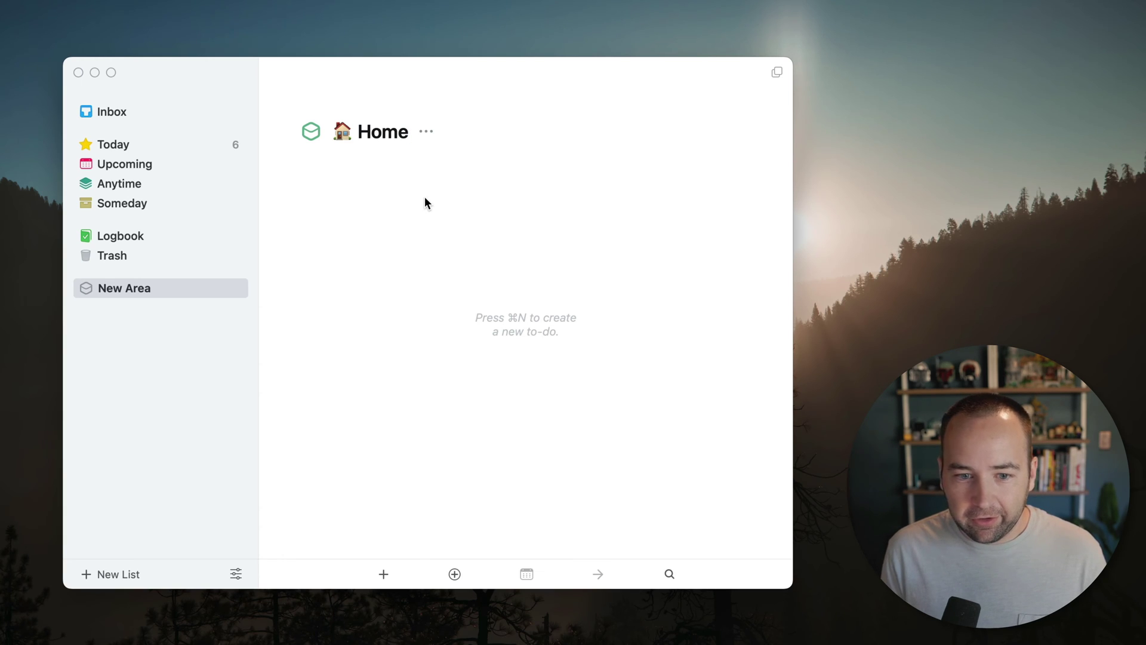
Step: Create a second area titled Work with the office-building emoji in front
left_click(117, 575)
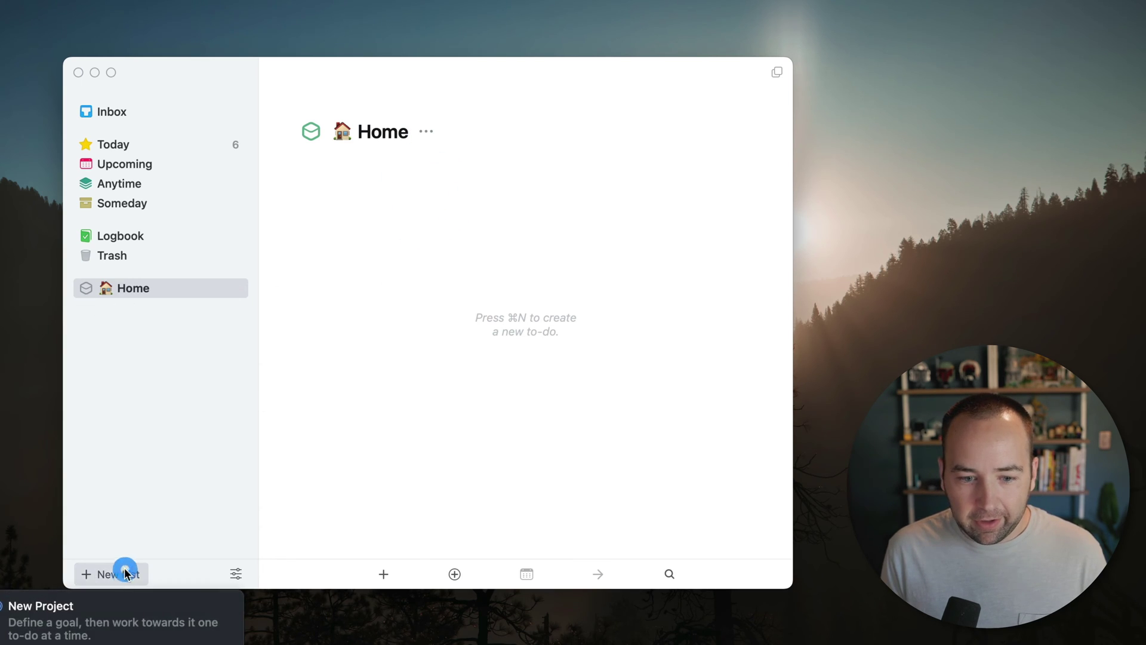
left_click(80, 642)
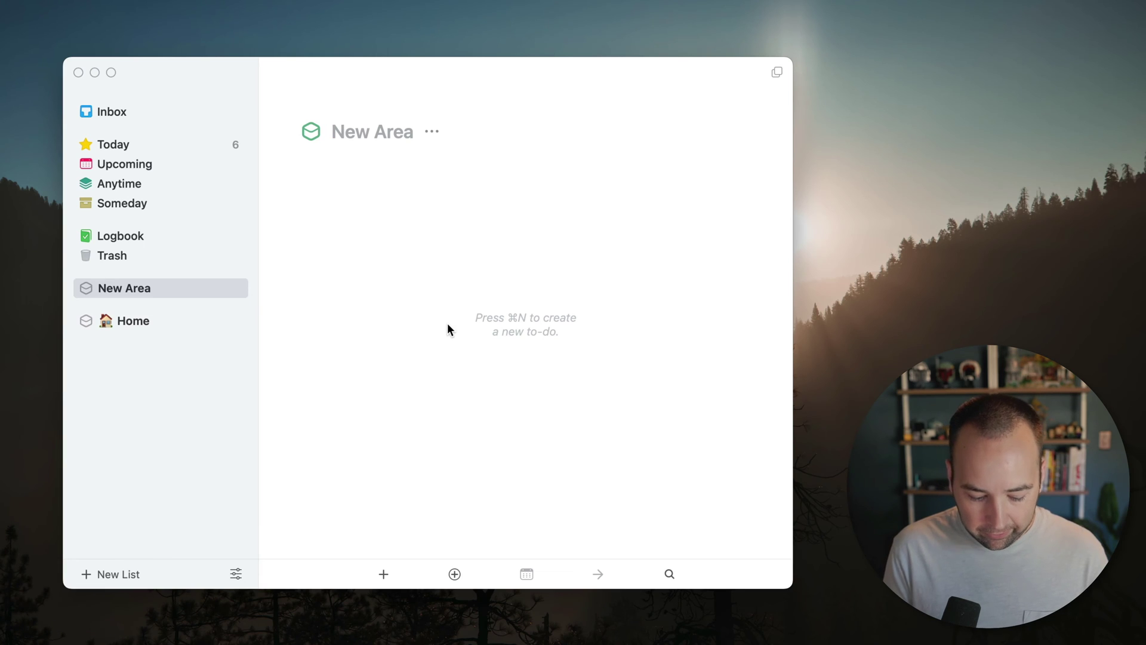
type("office")
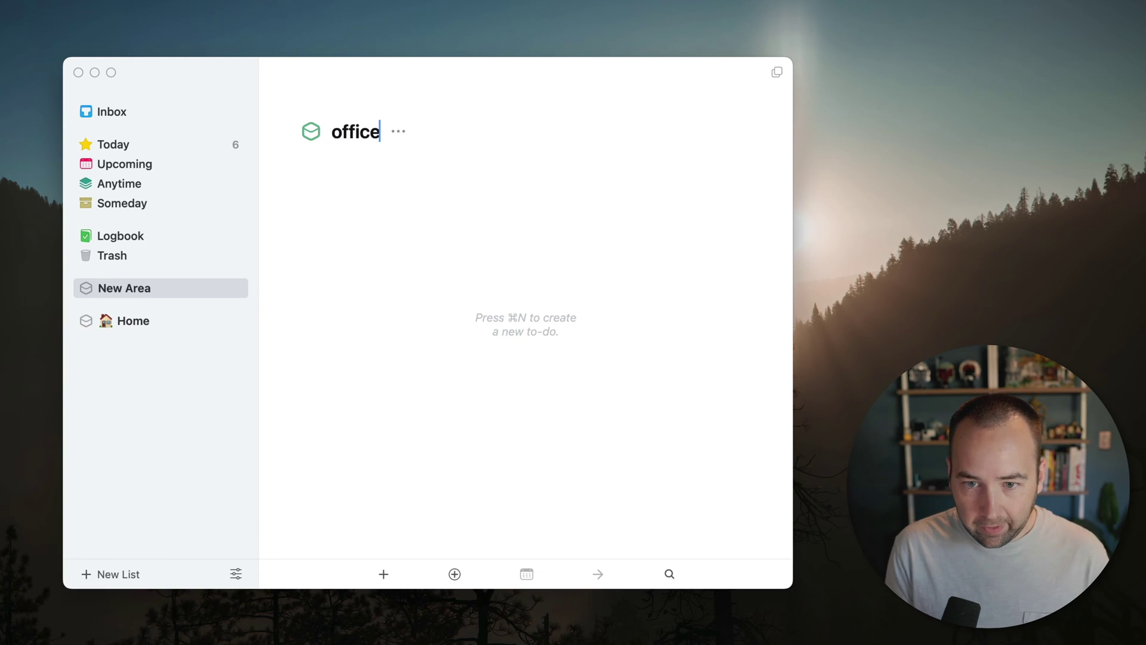
key("ctrl+super+space")
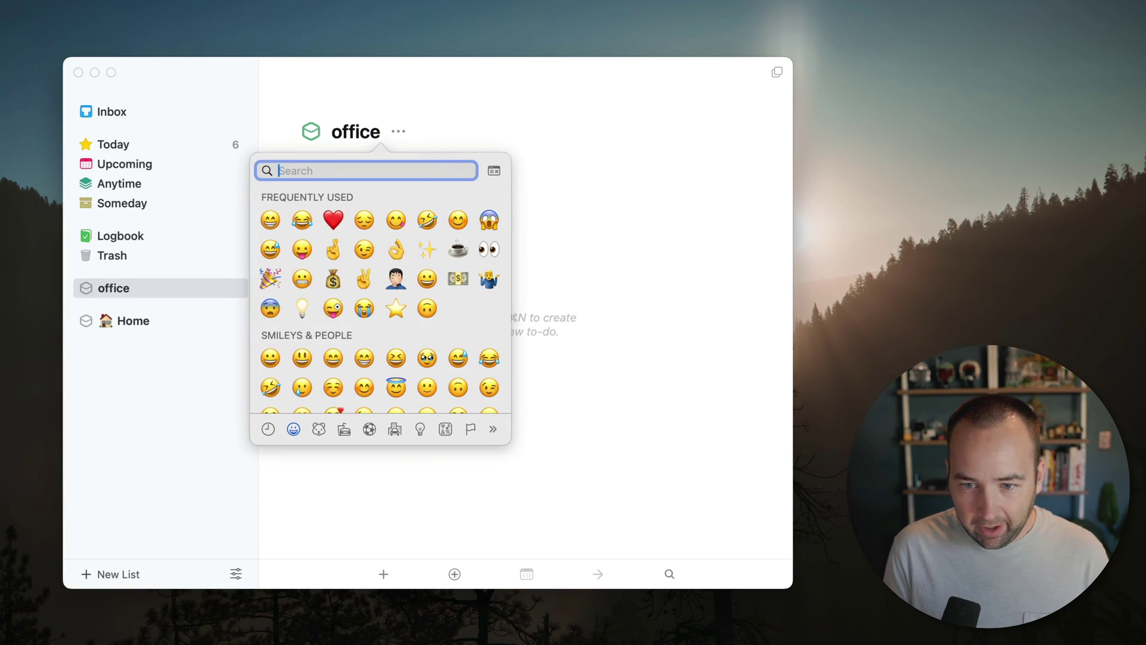
type("office")
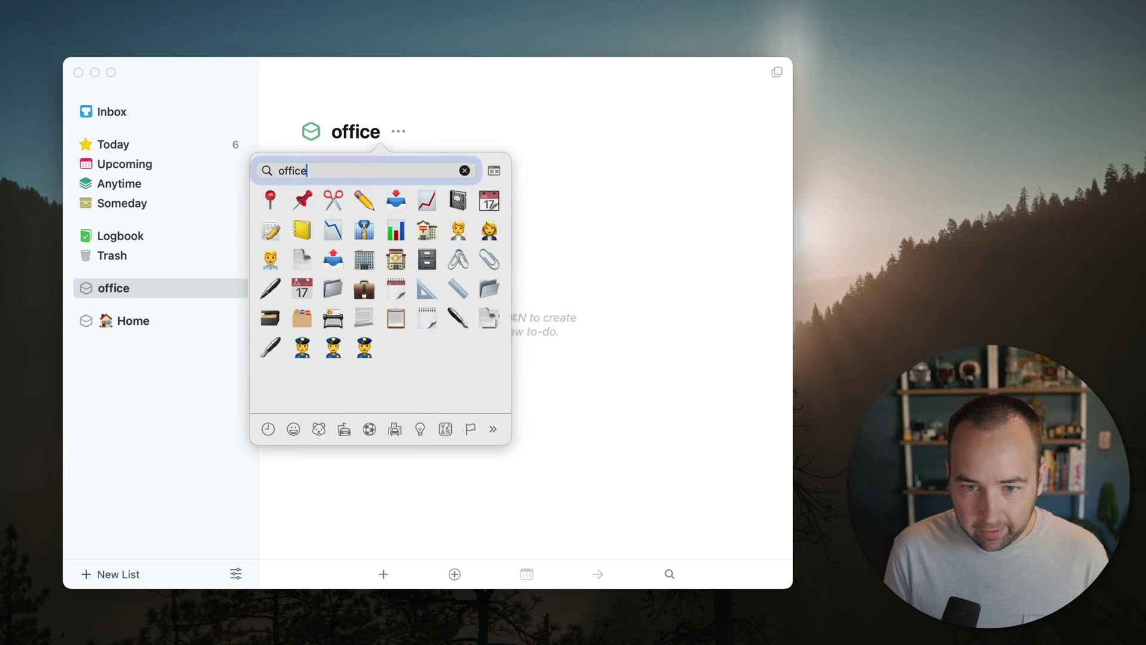
key("Right")
key("Right")
key("Down")
key("Right")
key("Escape")
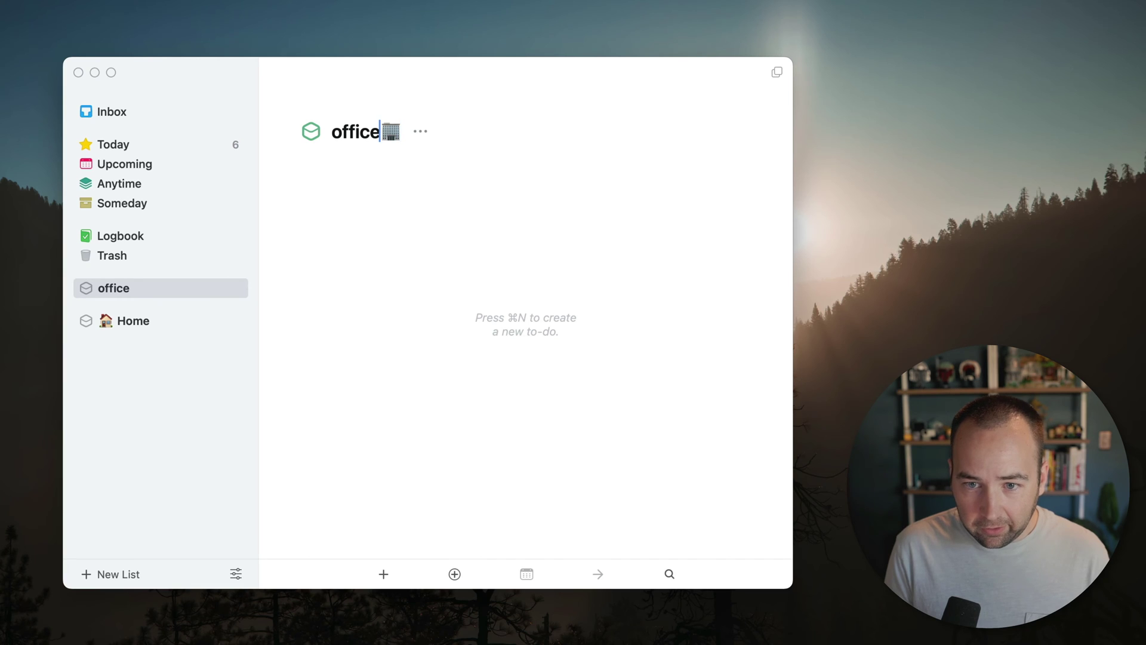
key("alt+BackSpace")
key("Right")
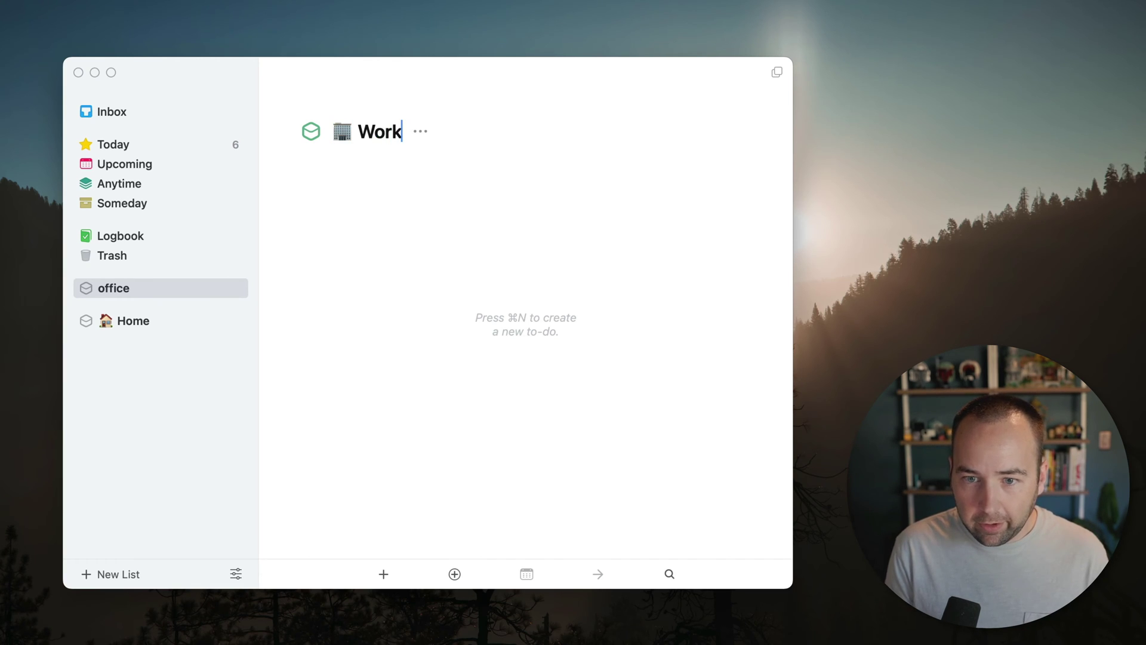
key("Return")
left_click(111, 574)
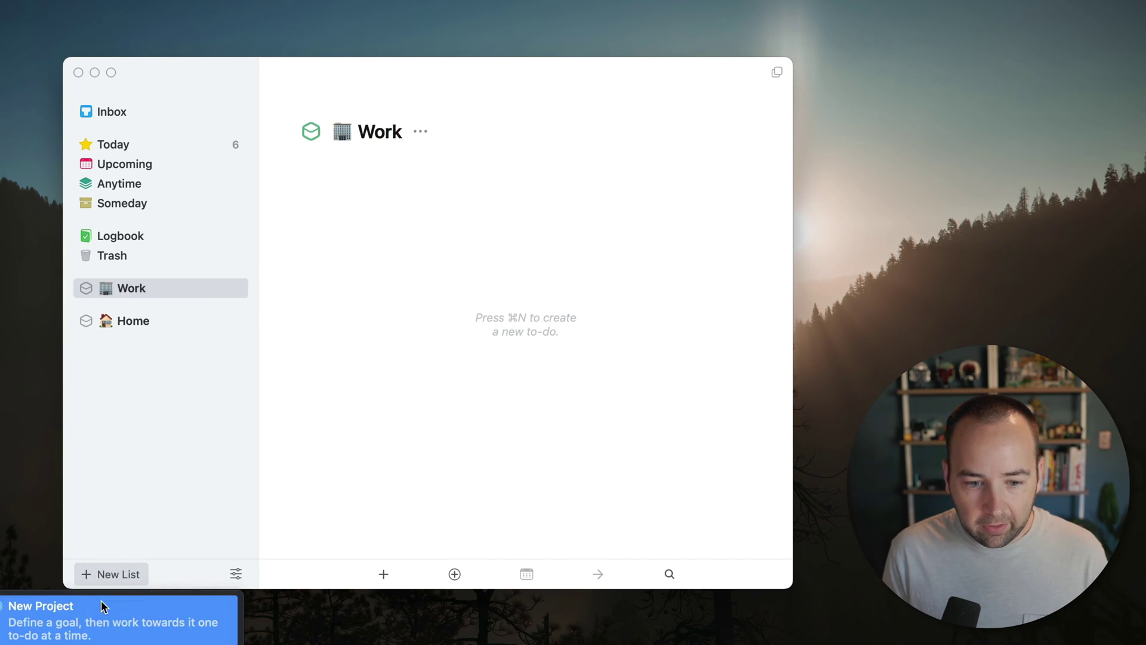
Step: Add a Computer area with a laptop emoji and move it below Home
left_click(108, 644)
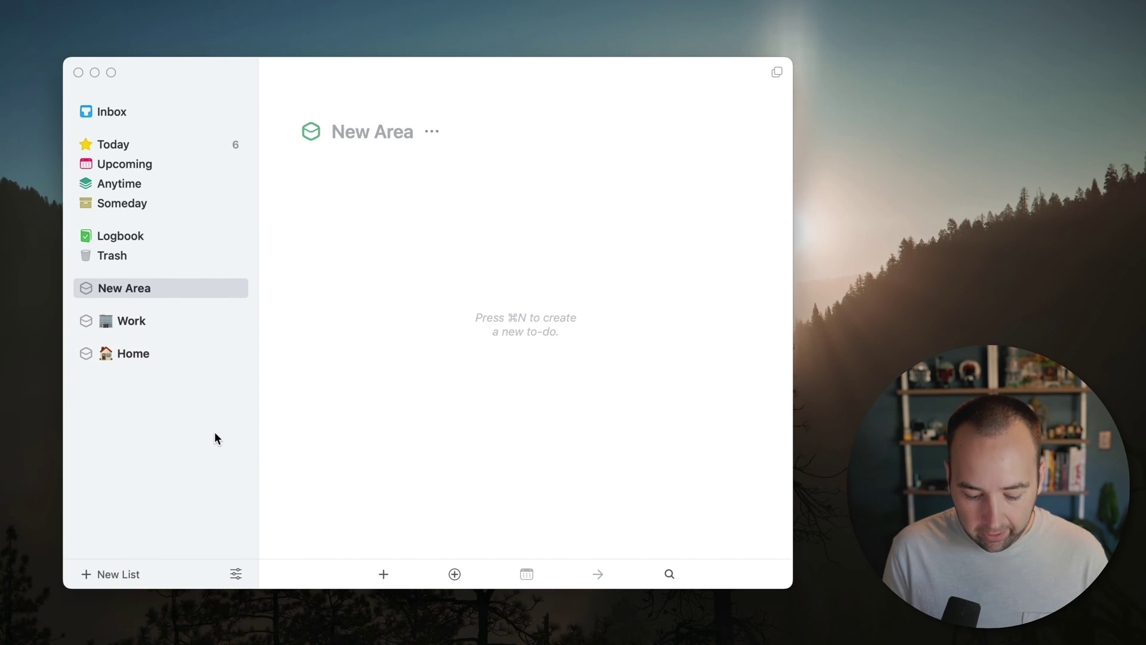
key("ctrl+super+space")
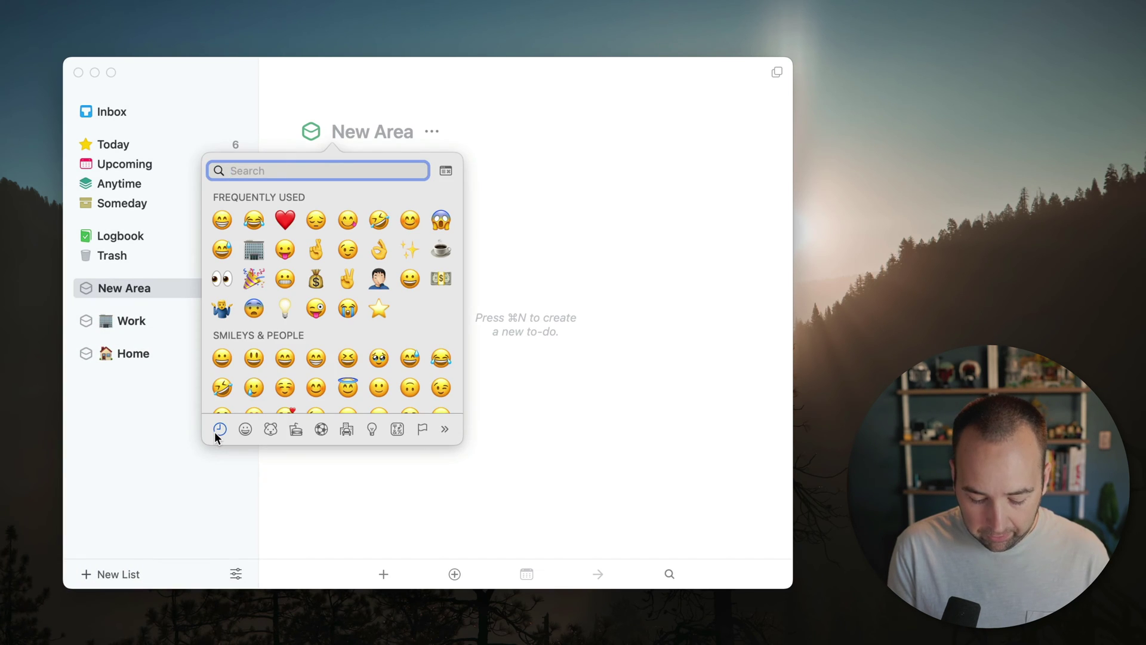
type("laptop")
key("Return")
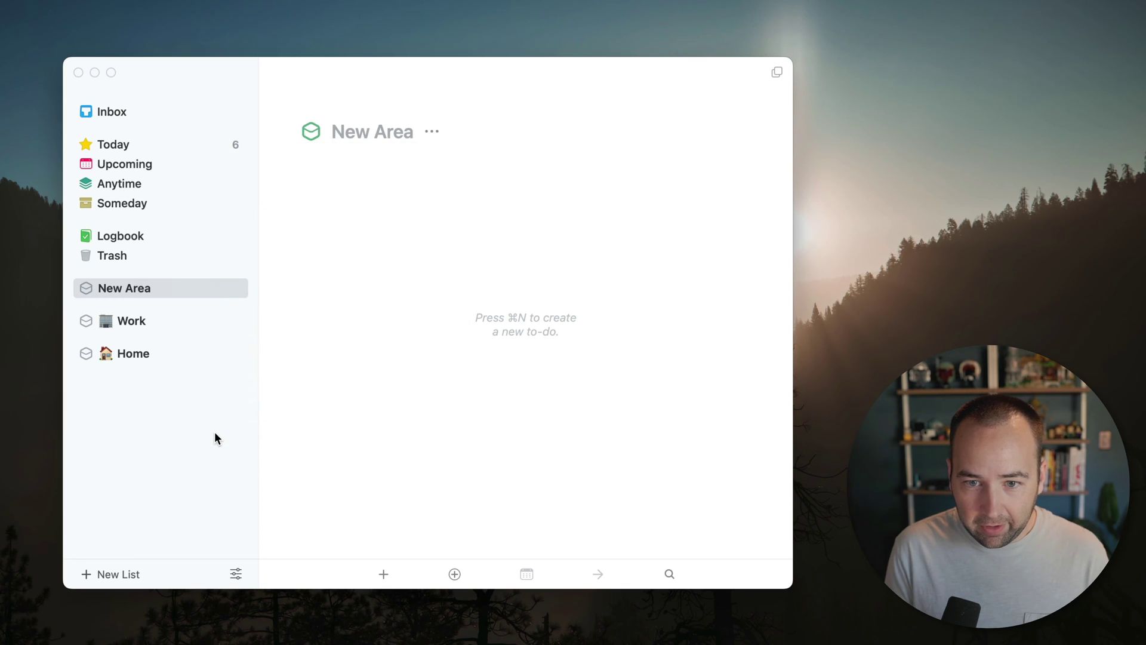
type("Computer")
key("Return")
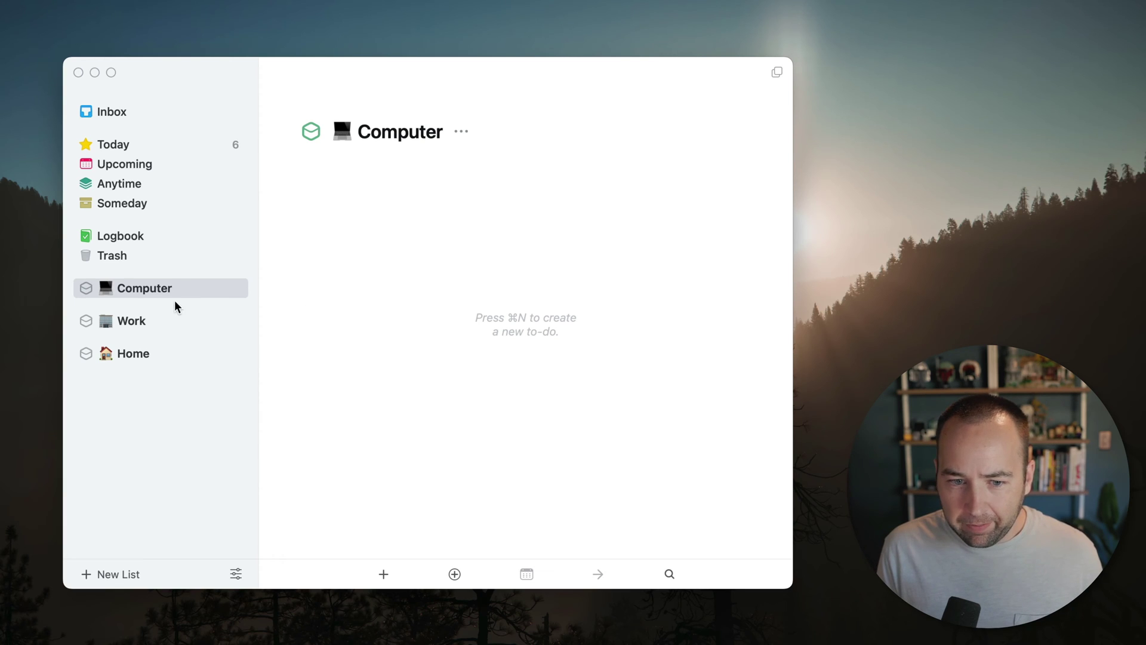
left_click_drag(161, 292, 158, 396)
left_click(130, 290)
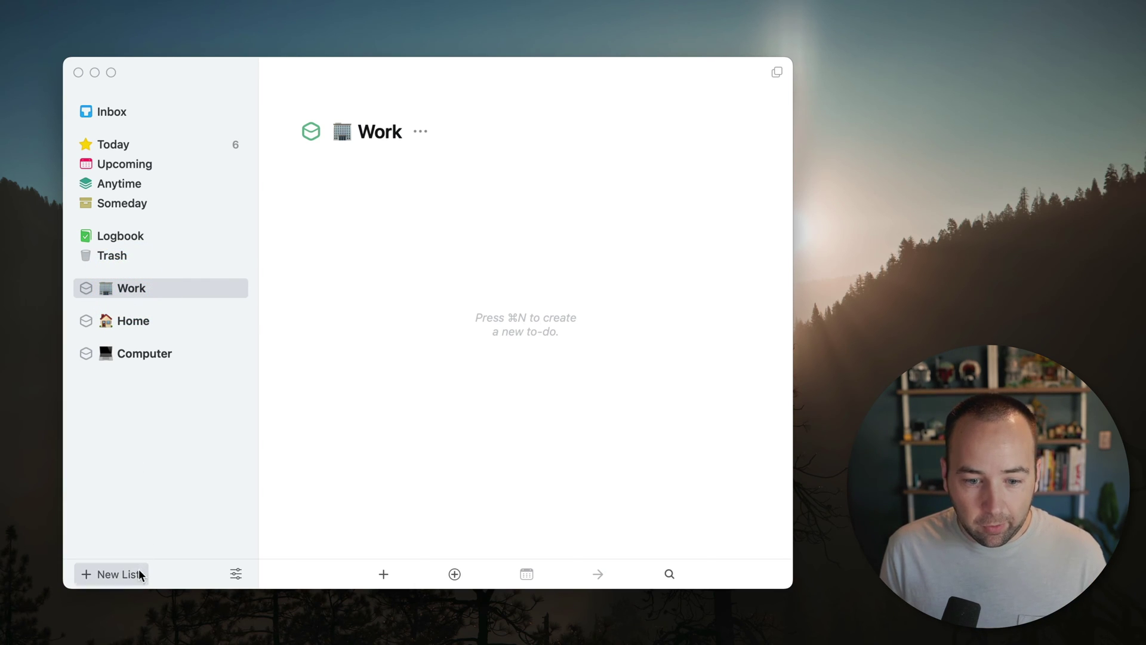
Step: Add a Morning area with a sun emoji, then return to the Today list
left_click(120, 573)
left_click(90, 642)
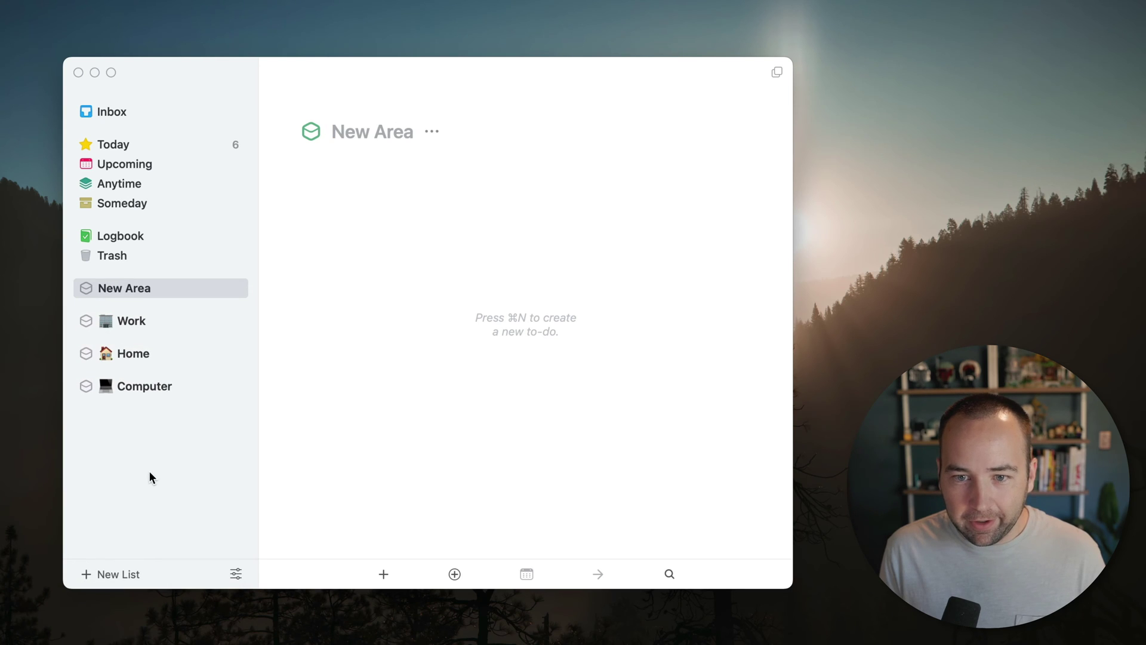
key("ctrl+super+space")
type("sun")
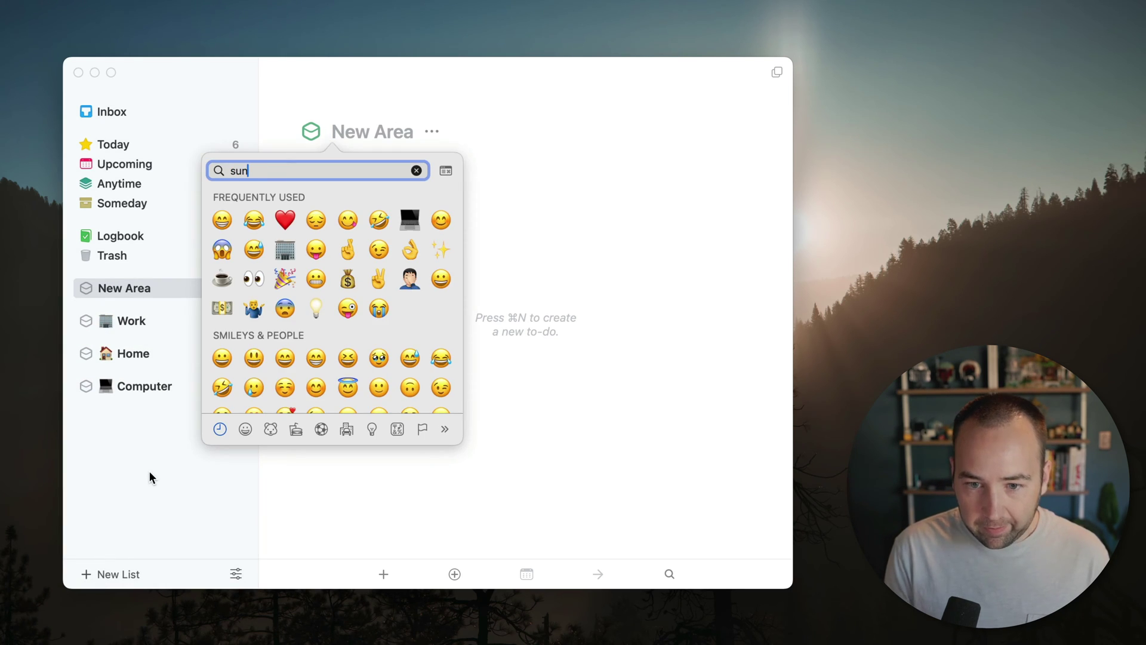
key("Return")
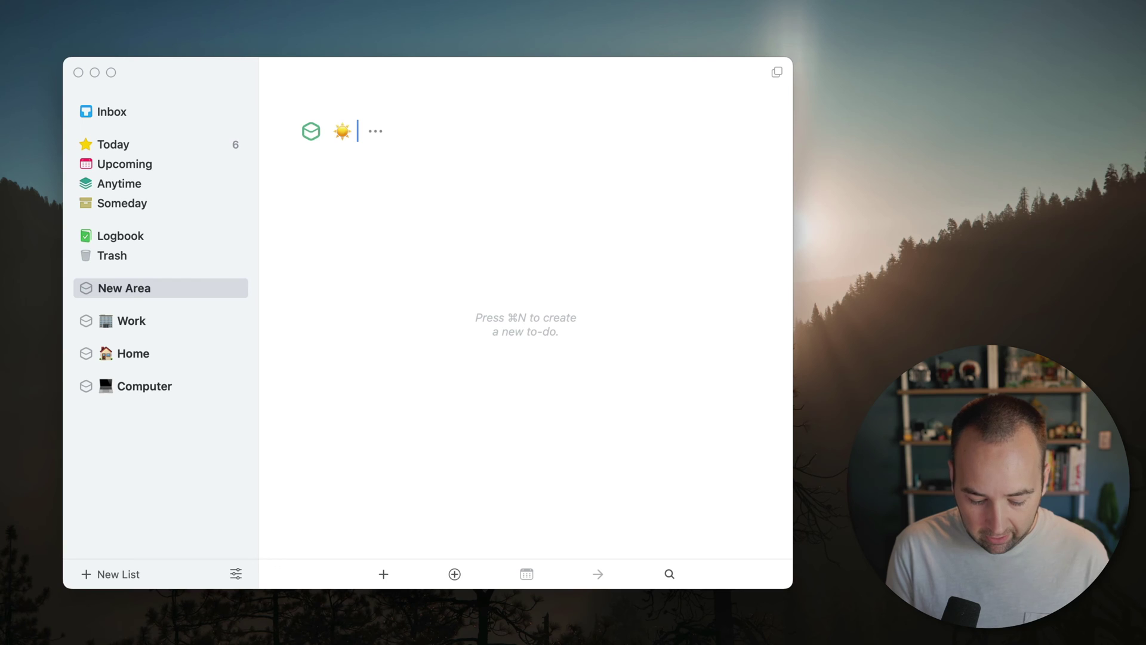
type("Morning")
key("Return")
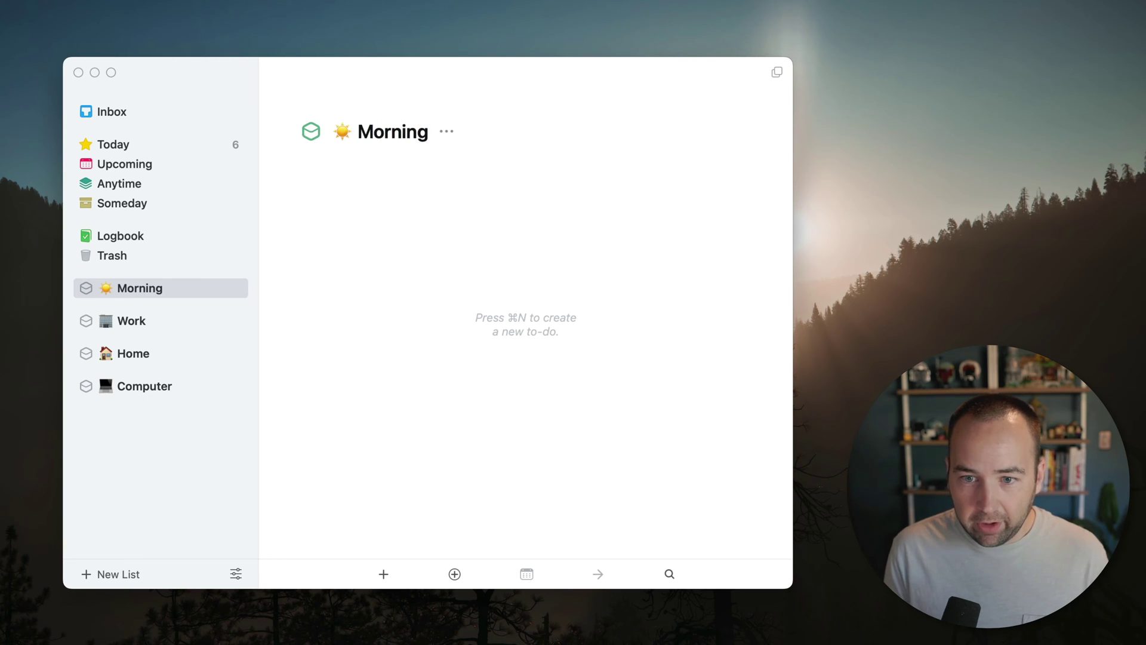
left_click(400, 318)
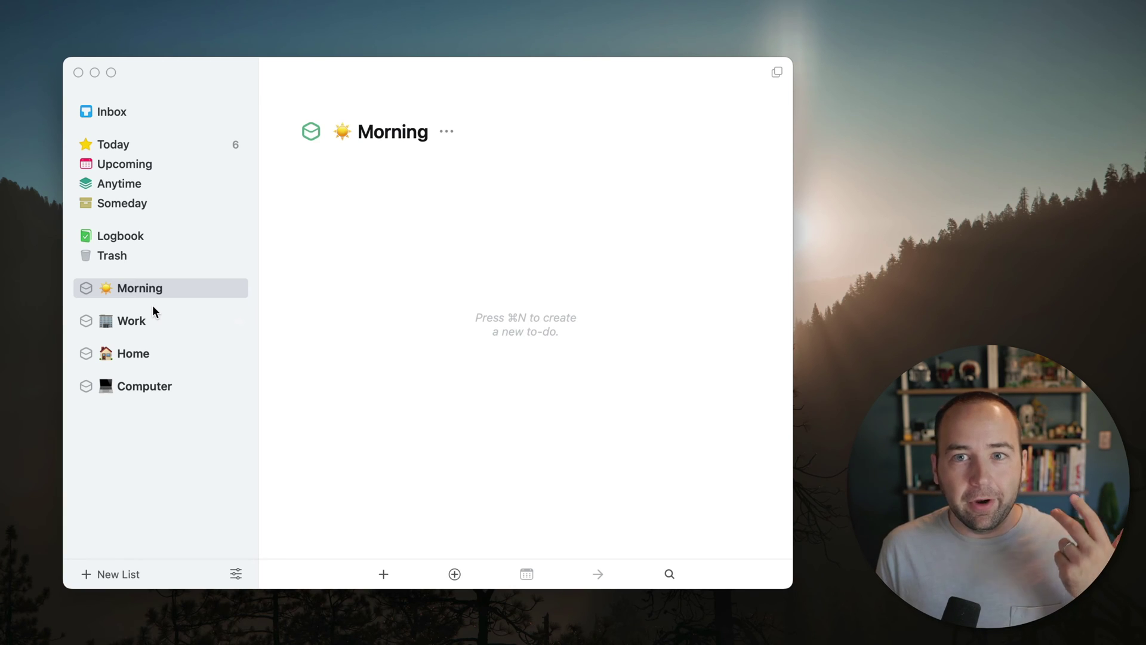
left_click(154, 145)
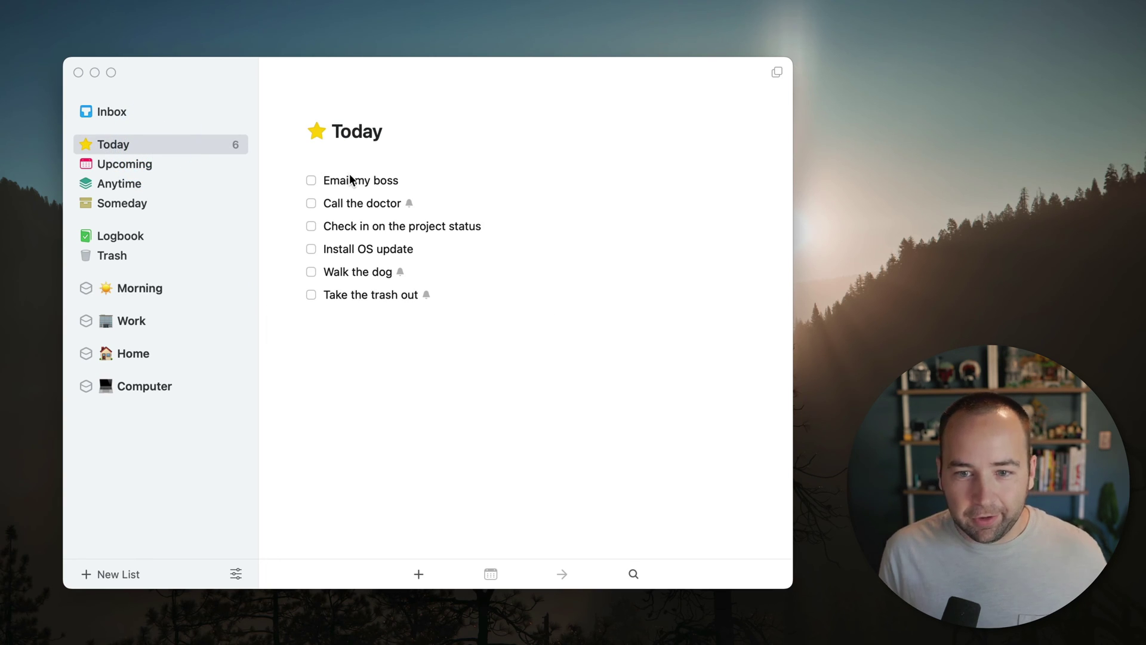
Step: File two Today to-dos under Work, three under Home, and Install OS update under Computer
left_click_drag(374, 179, 153, 321)
left_click_drag(365, 213, 157, 354)
left_click_drag(370, 245, 152, 321)
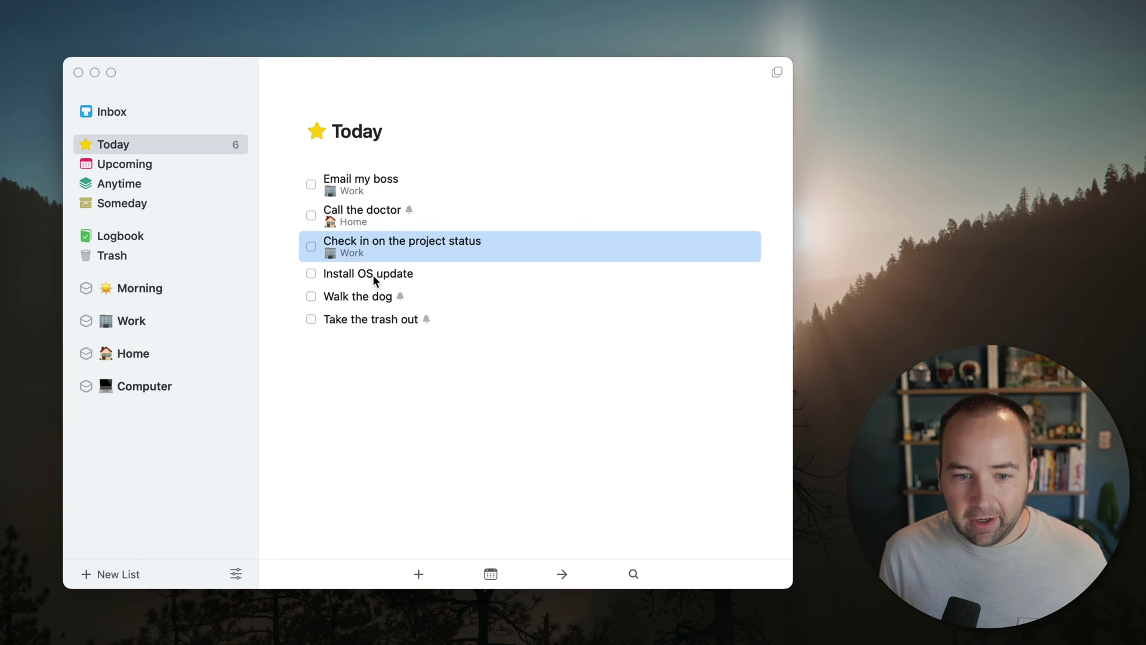
left_click_drag(372, 275, 184, 384)
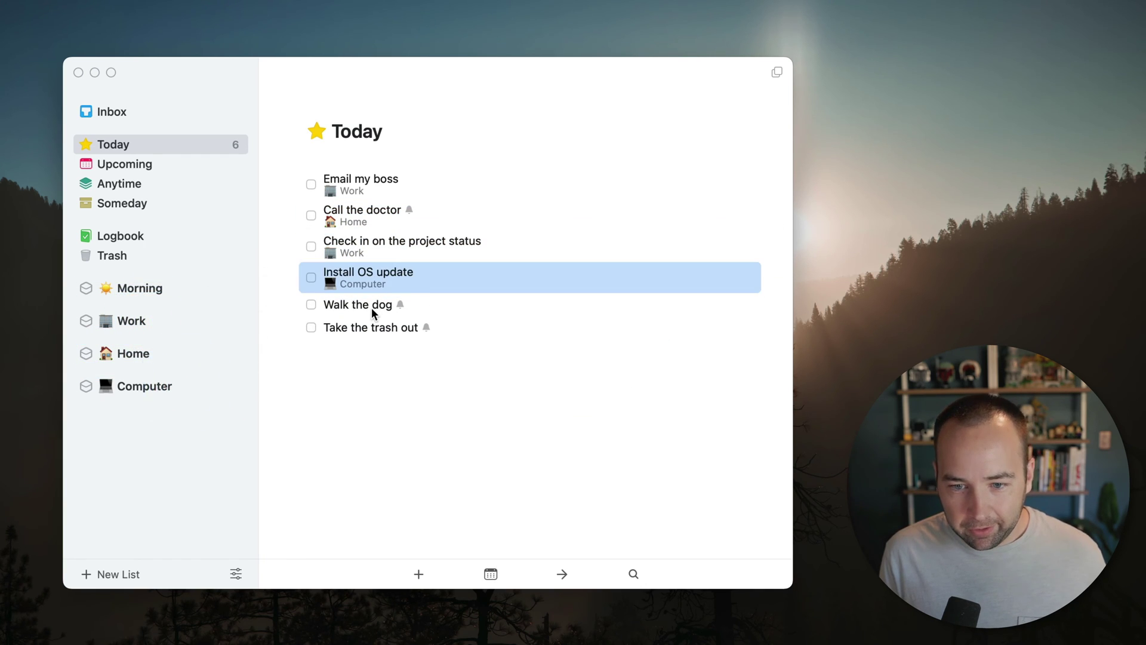
left_click_drag(371, 307, 162, 353)
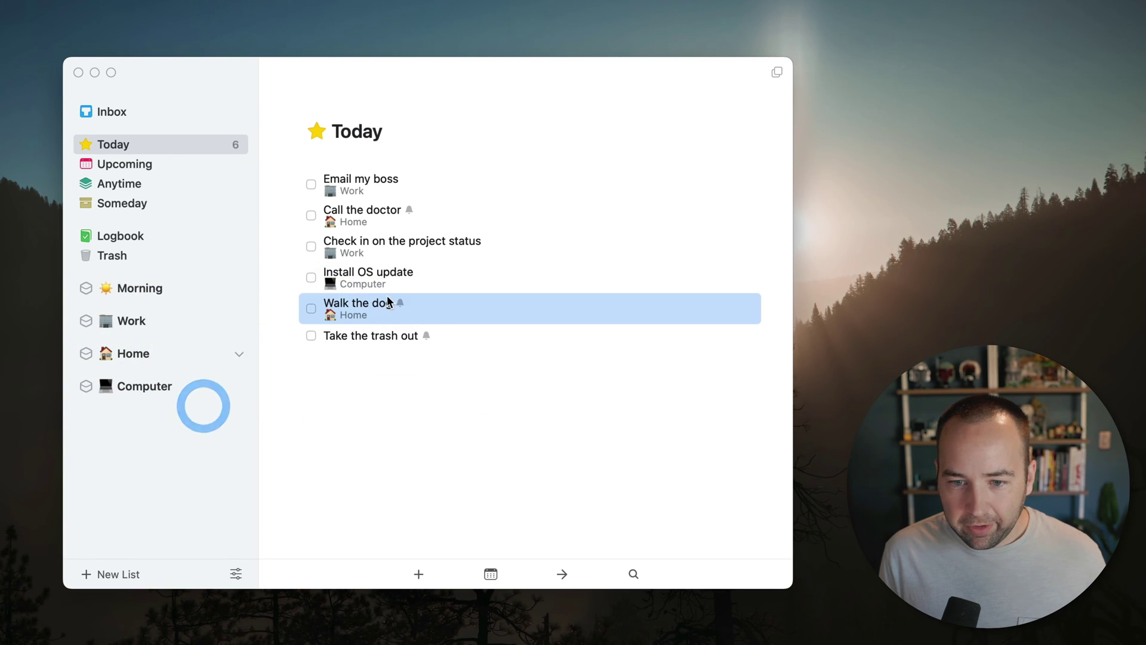
left_click_drag(358, 335, 162, 358)
Step: Browse the Morning, Work, Home and Computer areas to check their contents, then return to Today
left_click(409, 390)
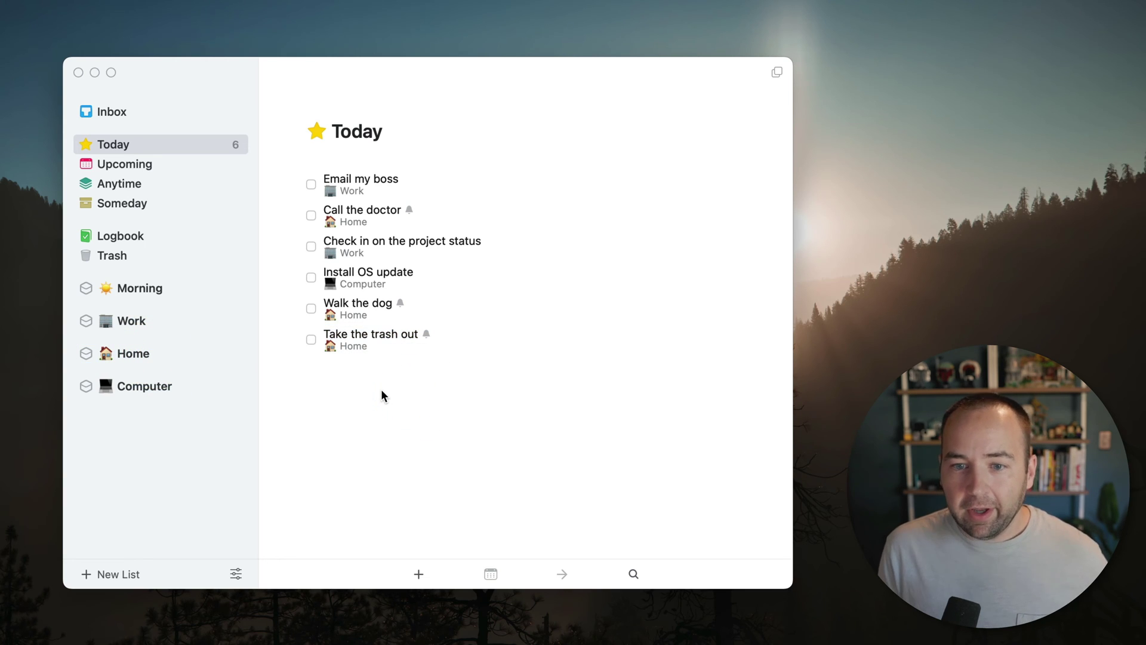
left_click(146, 287)
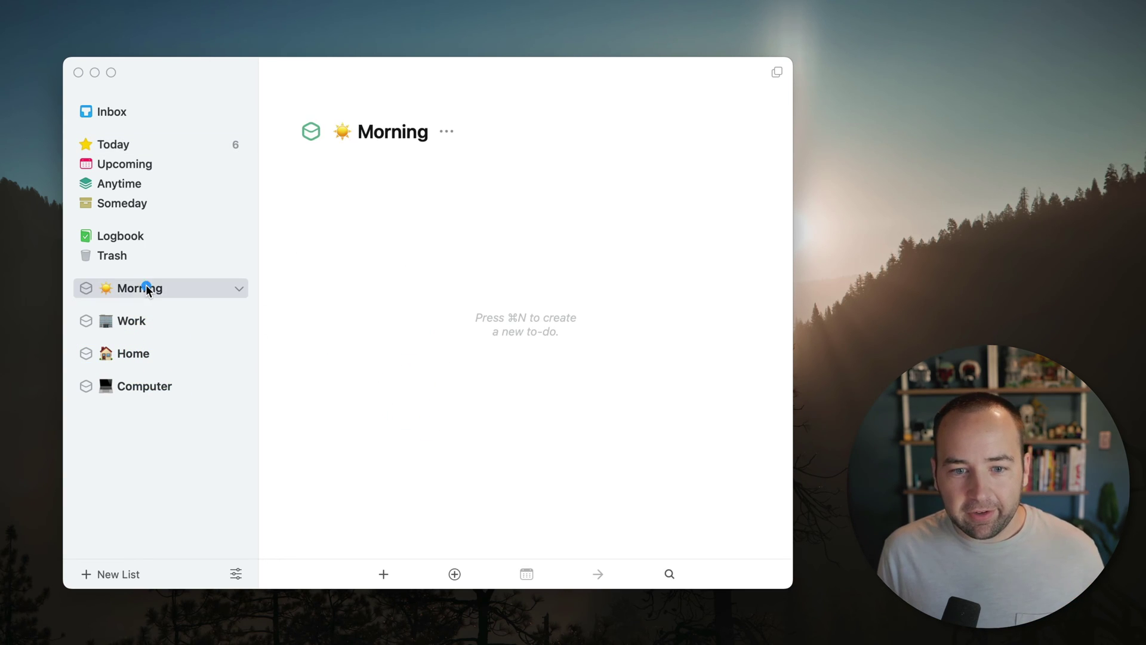
left_click(165, 321)
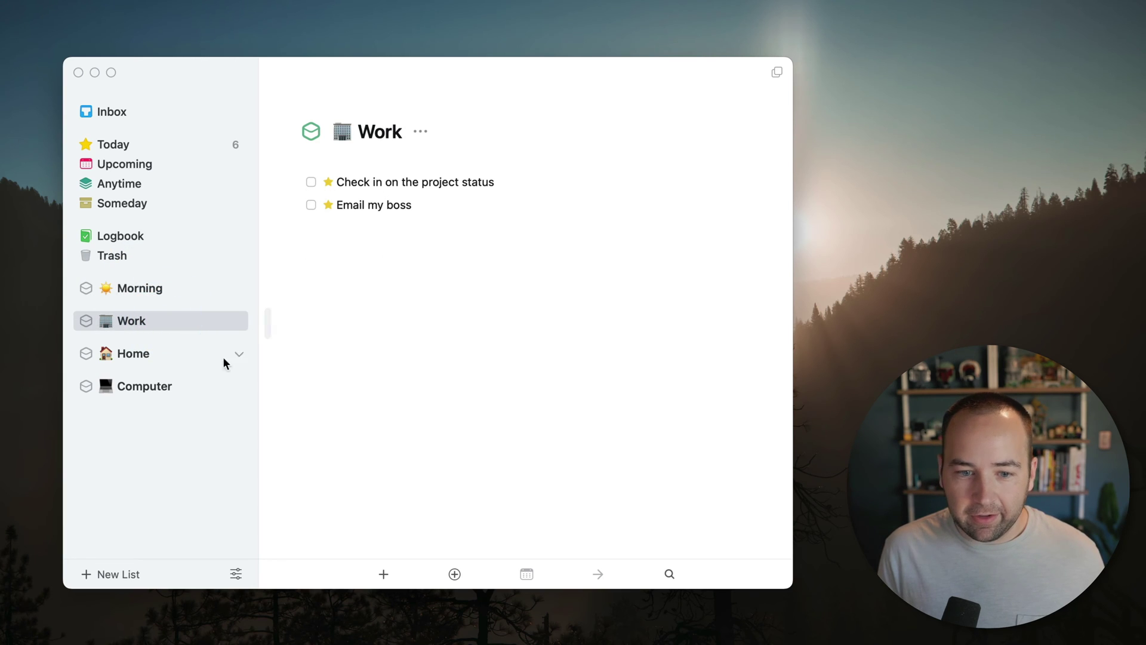
left_click(138, 346)
left_click(141, 385)
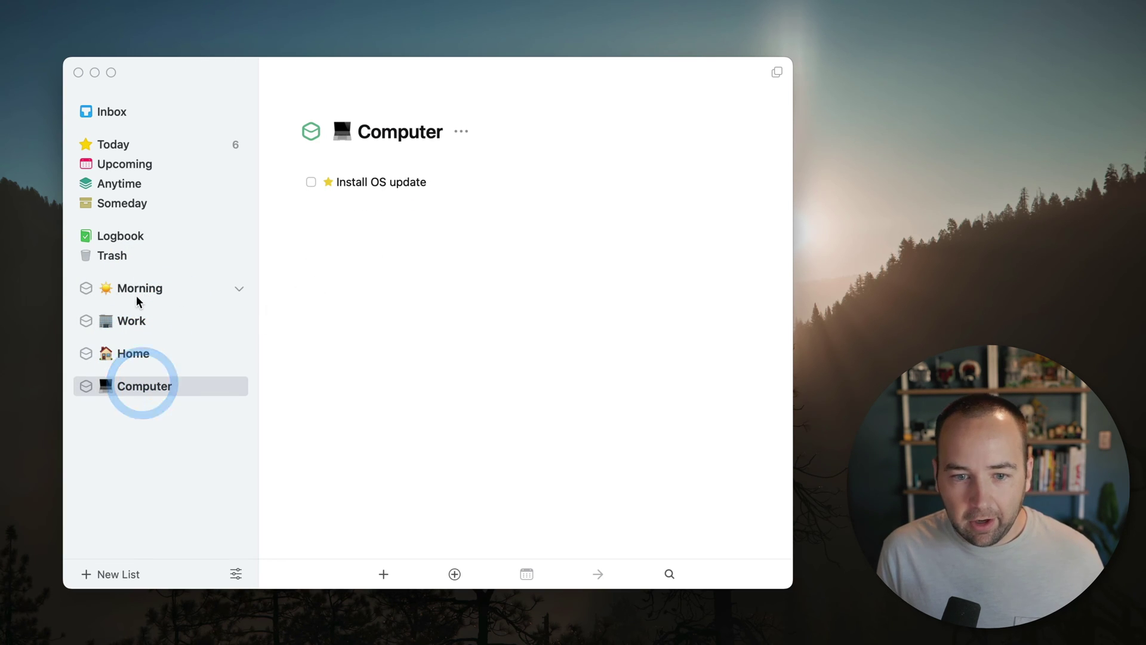
left_click(145, 289)
left_click(128, 146)
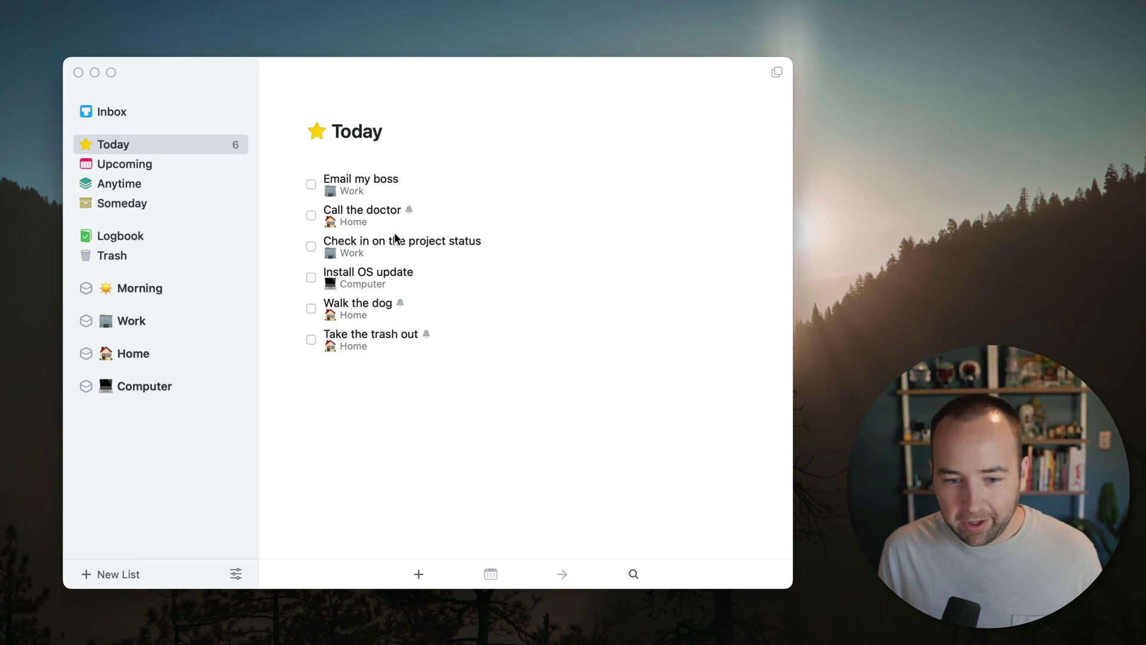
Step: Enable 'Group to-dos in the Today list by project or area' in General settings, then close settings
left_click(236, 574)
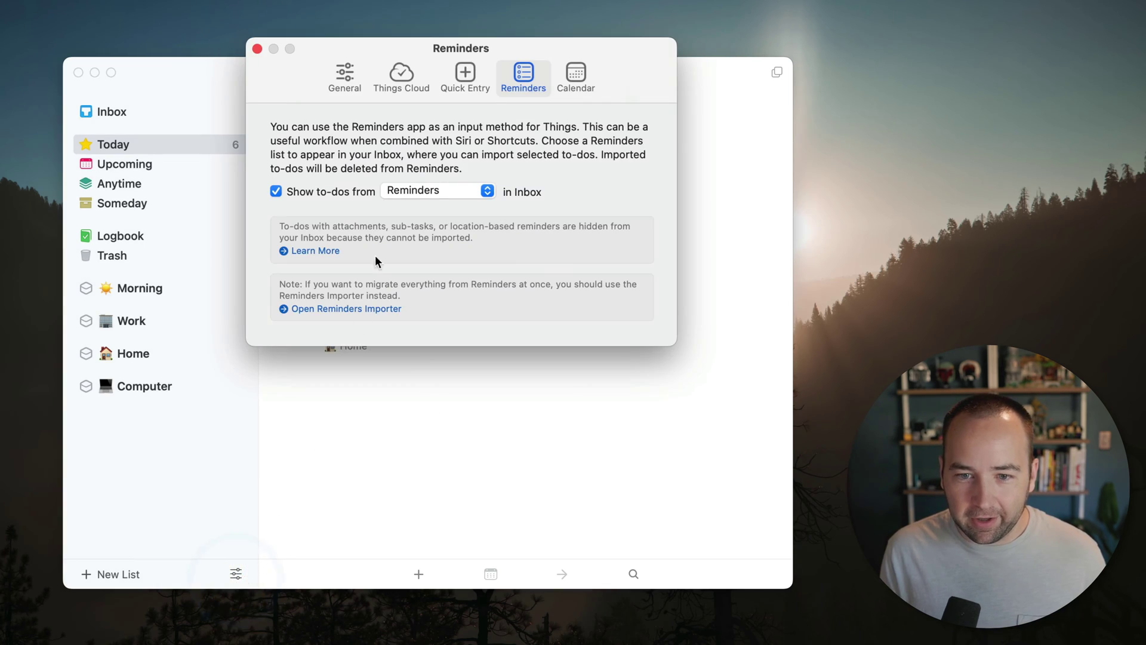
left_click(342, 82)
left_click_drag(323, 45, 620, 106)
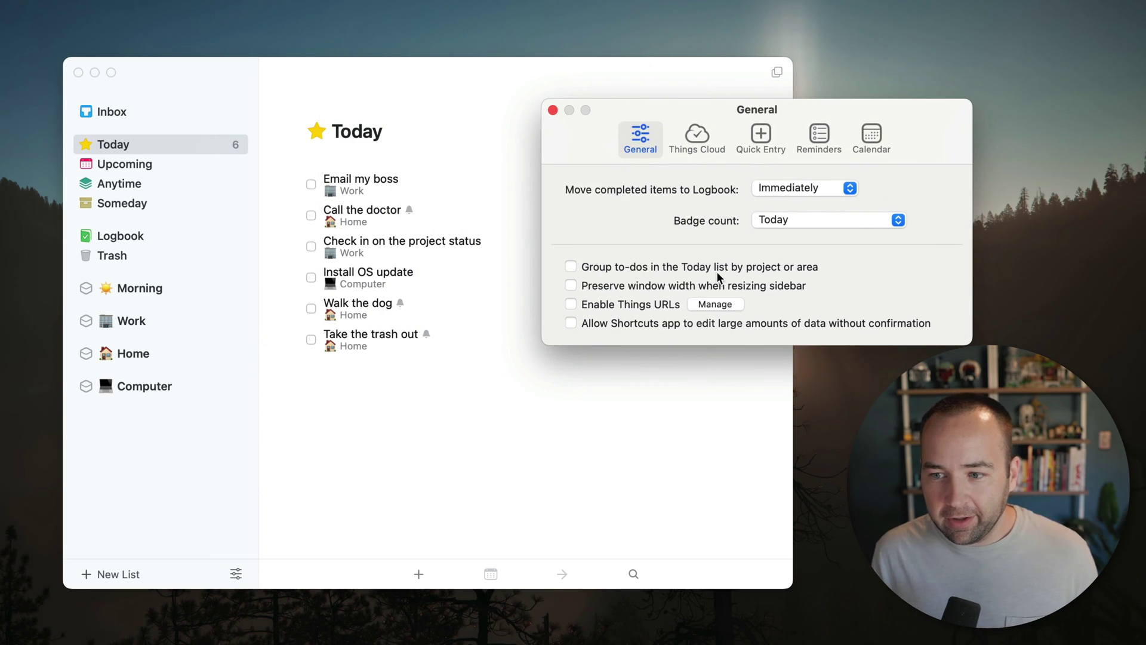
left_click(570, 266)
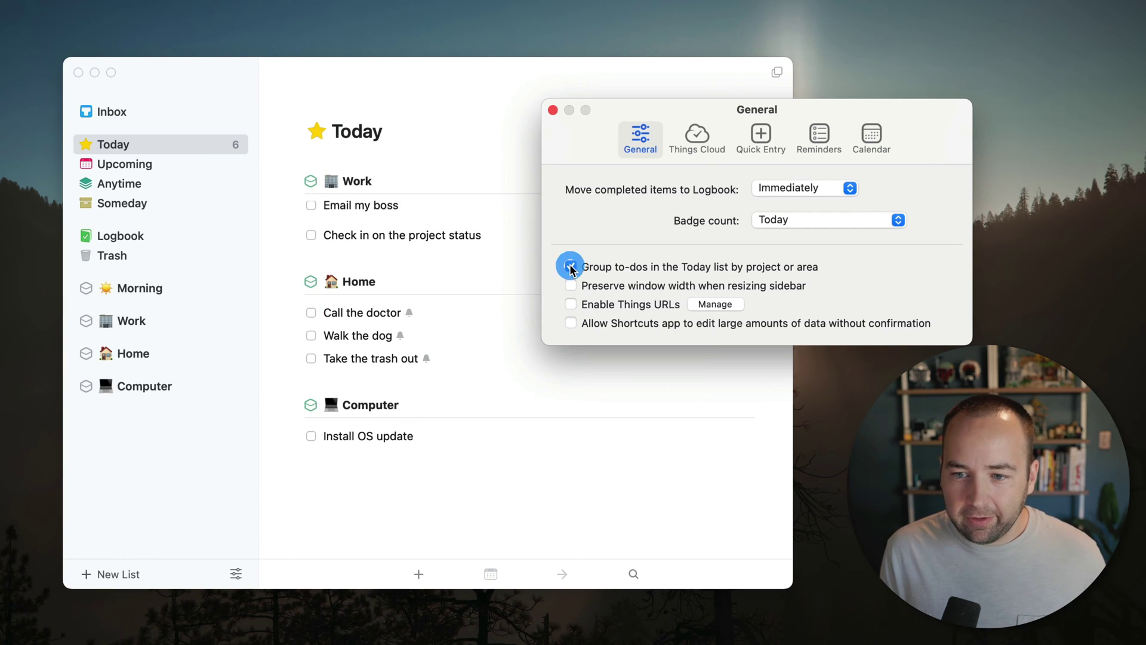
left_click(553, 111)
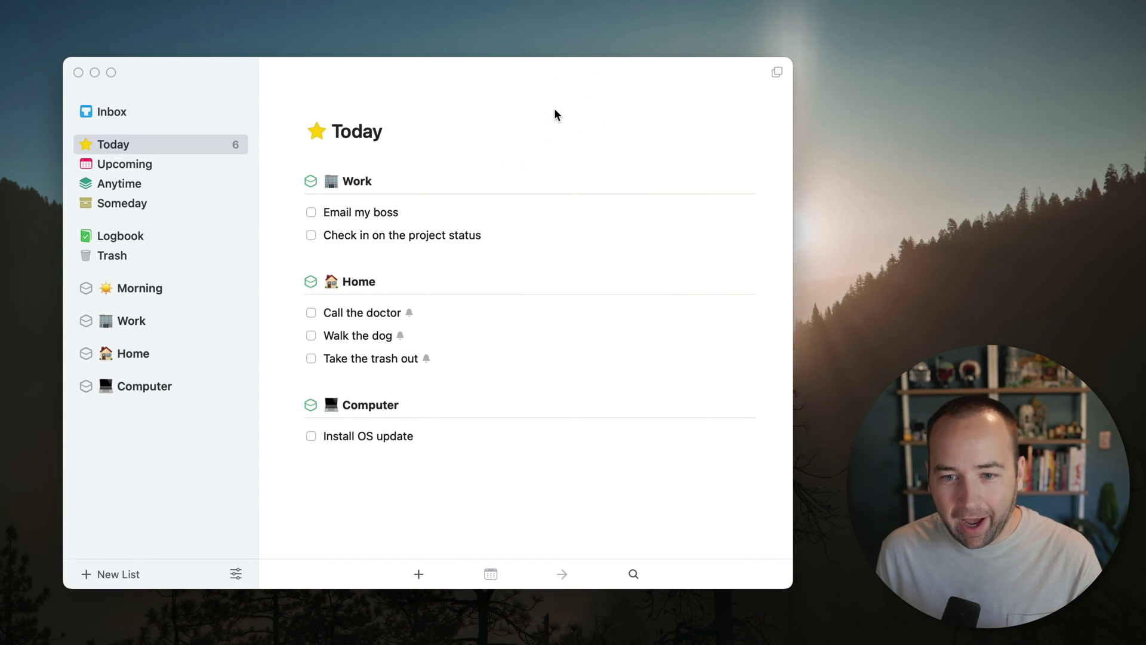
Step: Close the General settings window and start a new list from the sidebar
left_click(464, 105)
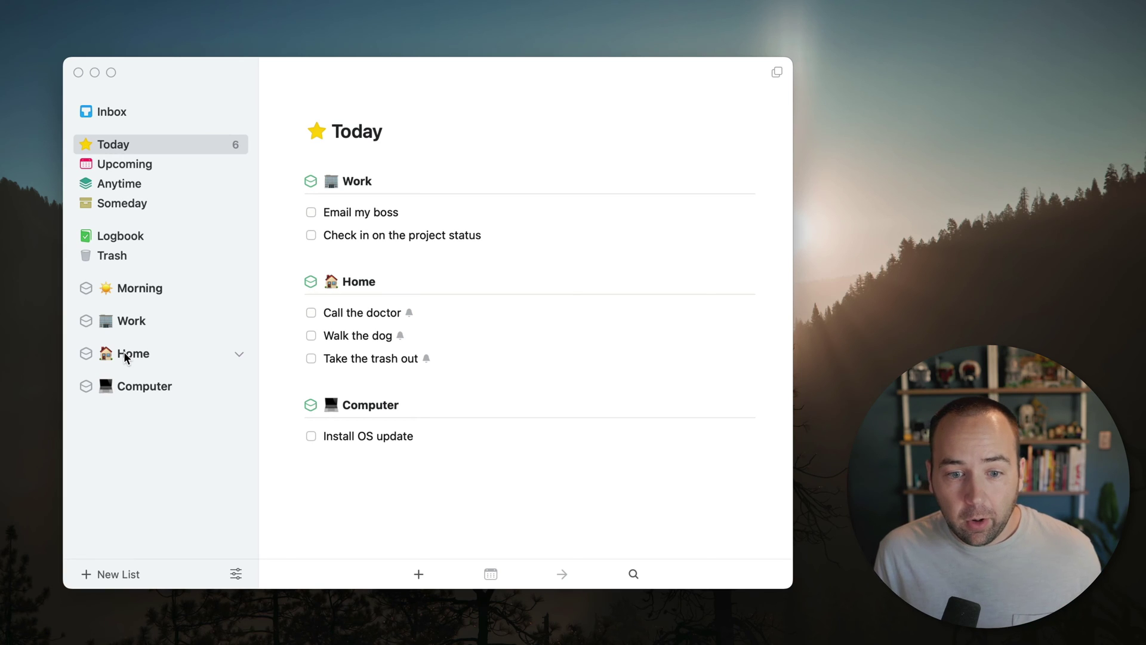
mouse_move(124, 352)
left_mouse_down()
mouse_move(123, 317)
mouse_move(139, 364)
left_mouse_up()
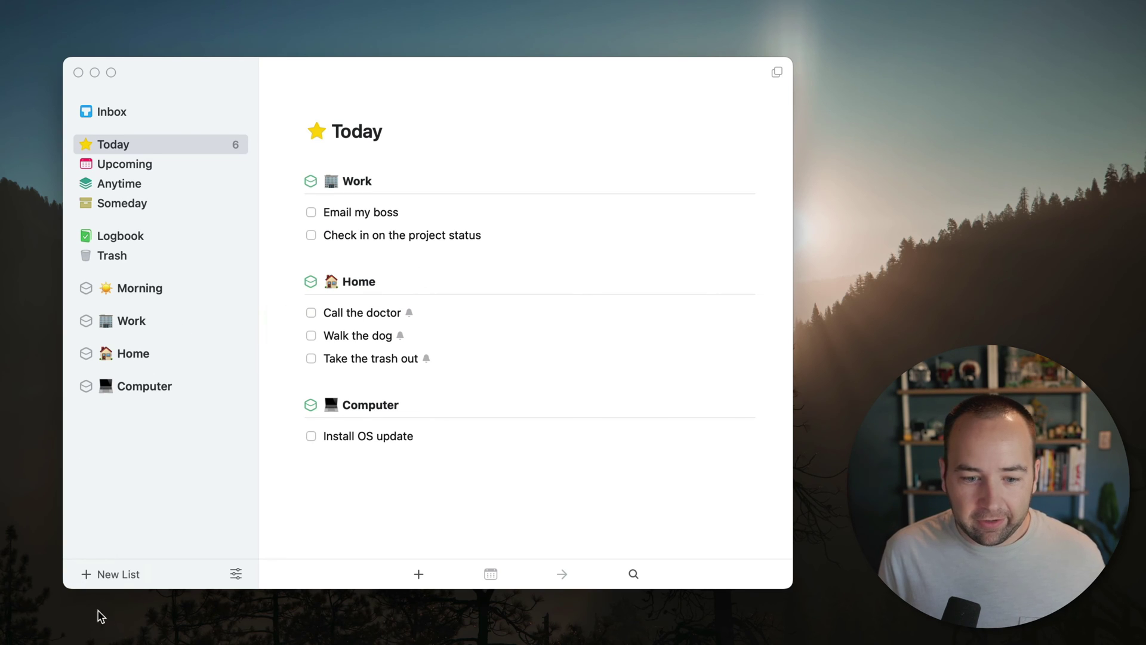
left_click(113, 574)
Step: Create a project named New Launch and file it under the Work area
left_click(97, 604)
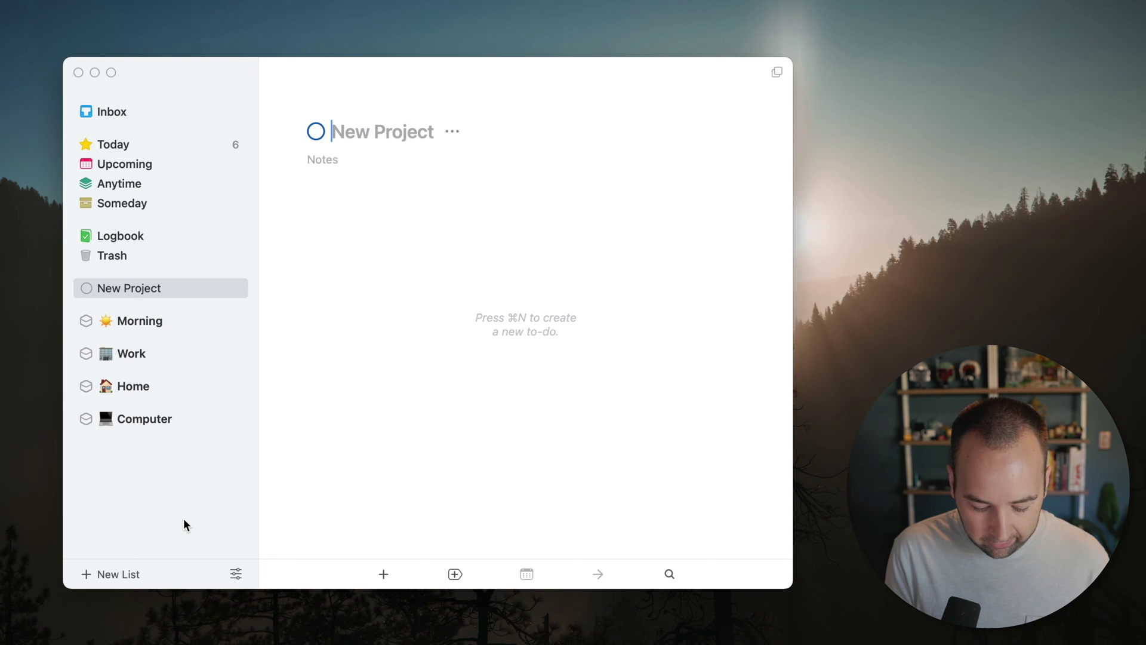
type("New Launch")
key("Return")
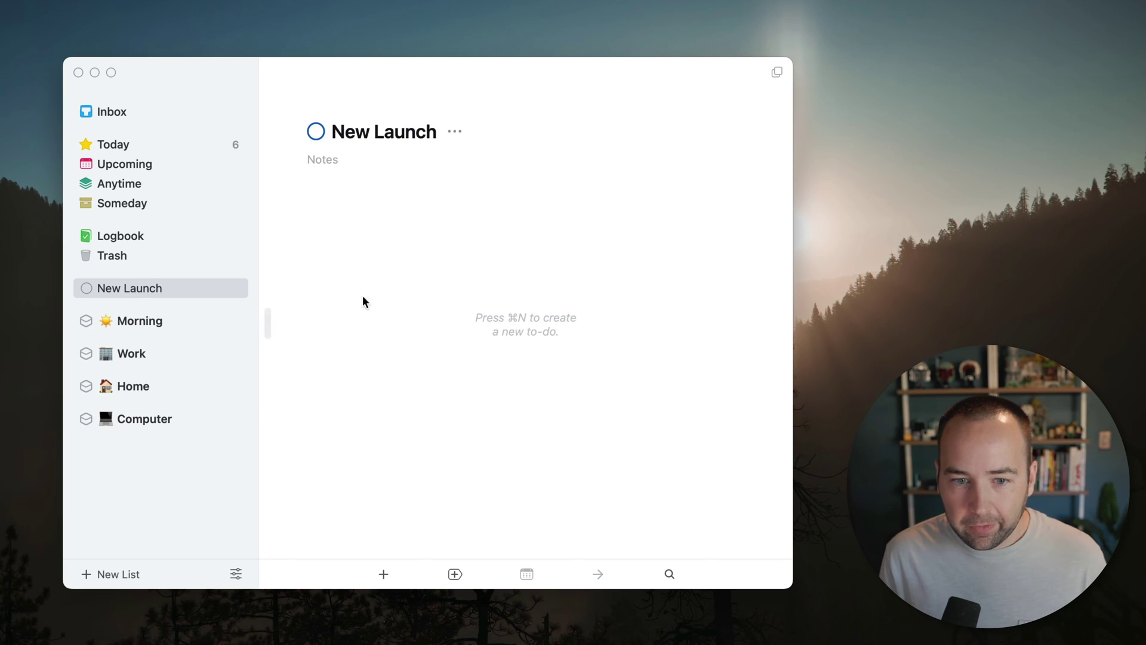
left_click_drag(139, 286, 141, 348)
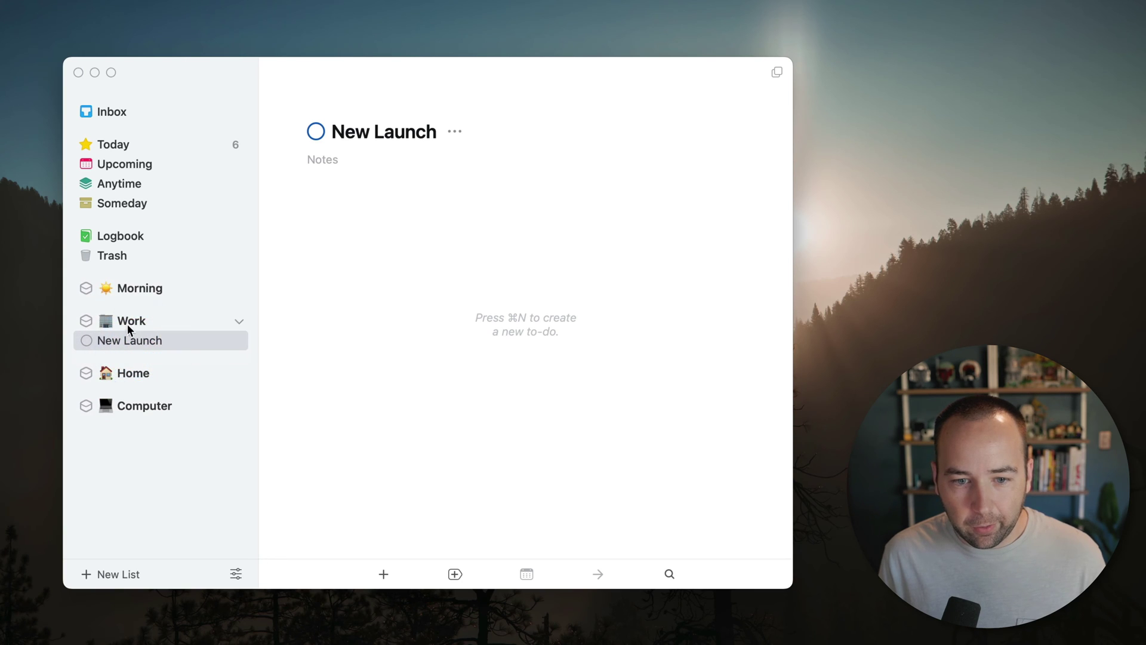
Step: Add three to-dos to New Launch: Item 1, Item 2 and Item 3
double_click(385, 251)
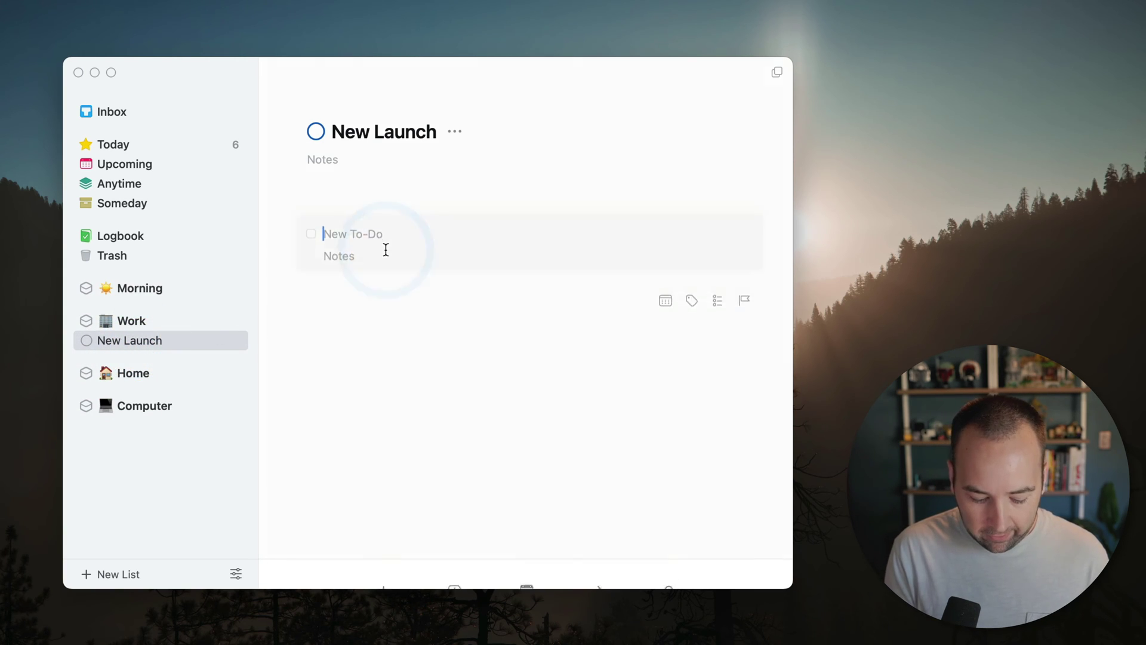
type("Item 1")
key("Return")
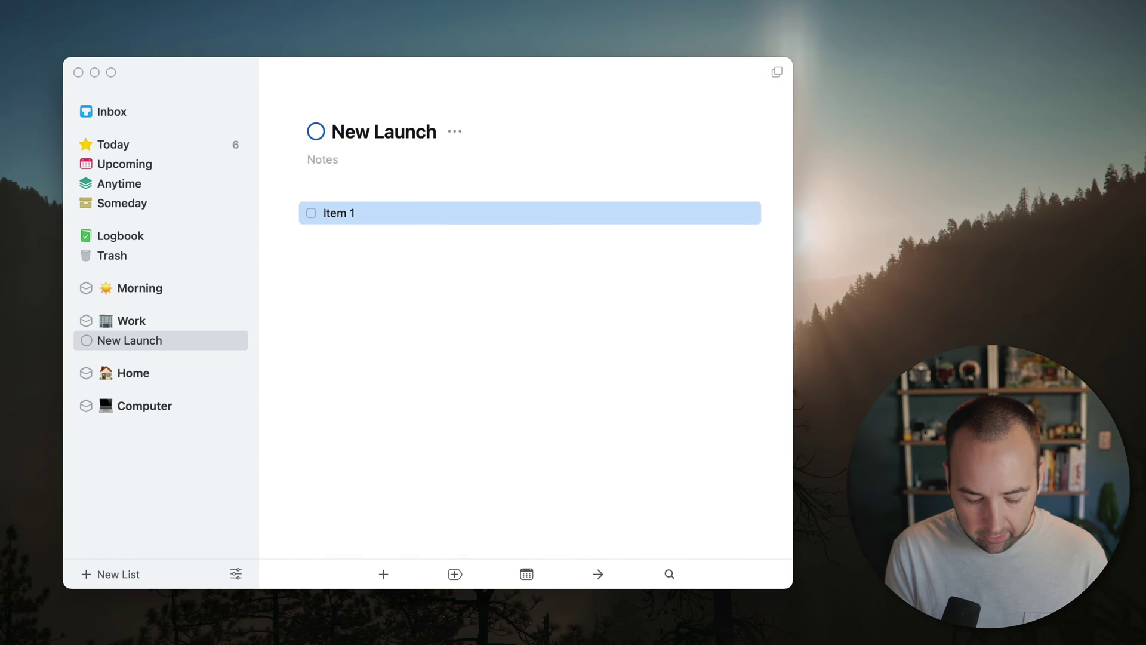
key("space")
type("It")
key("Return")
key("space")
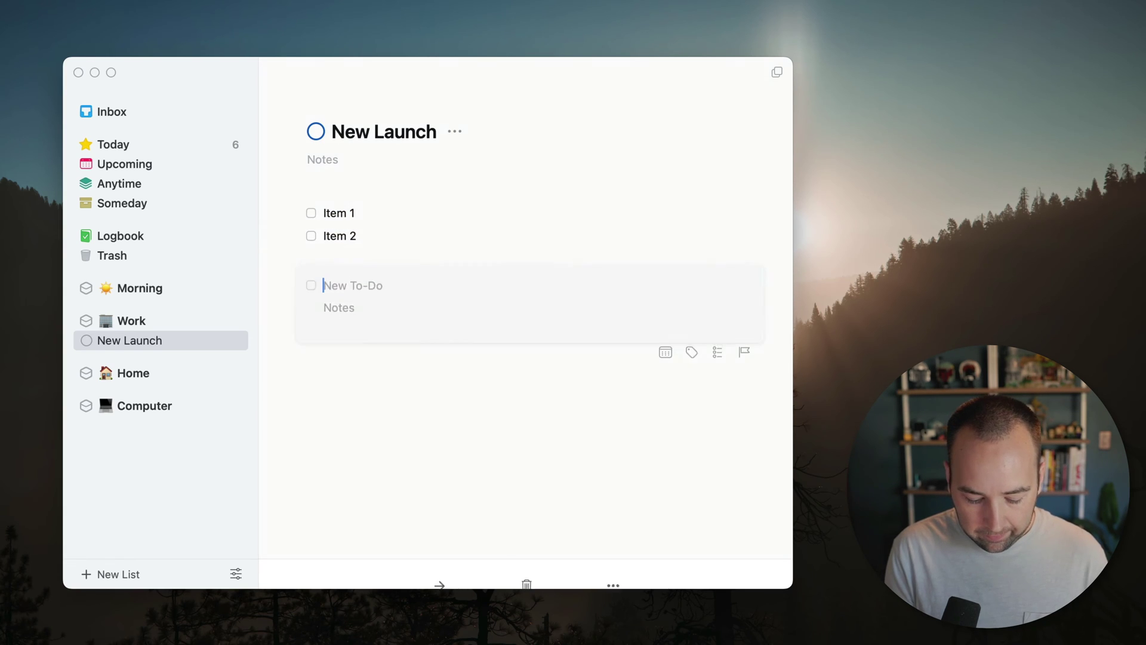
type("Item 3")
key("Return")
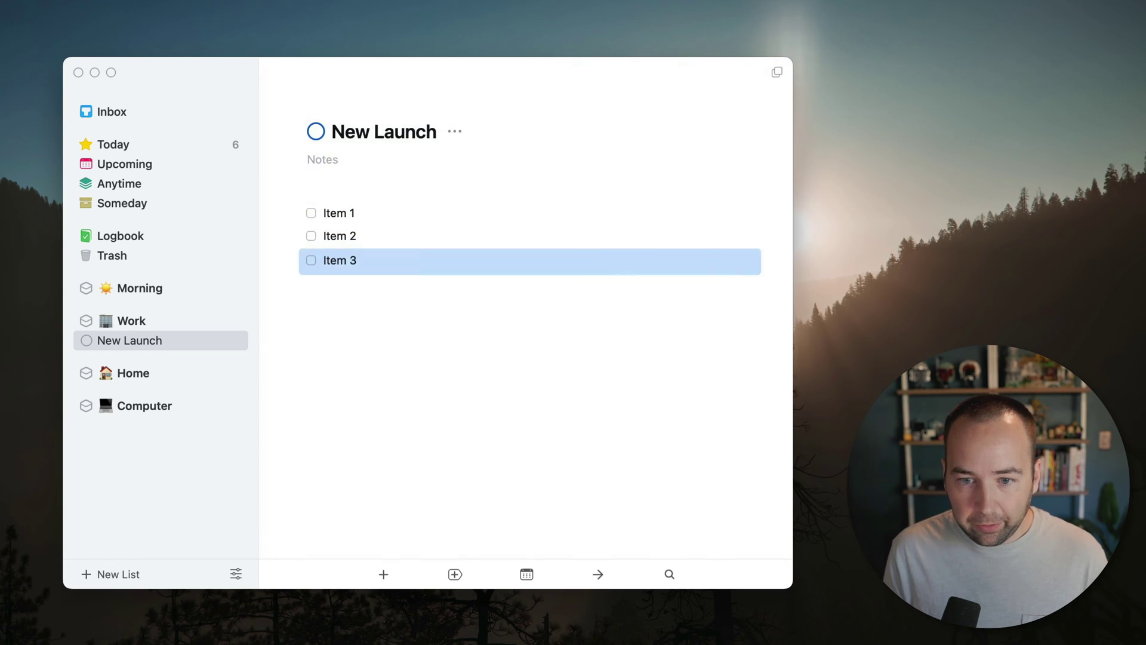
Step: Put Item 1 and Item 2 on the Today list
left_click(353, 215)
left_click(353, 236, "shift")
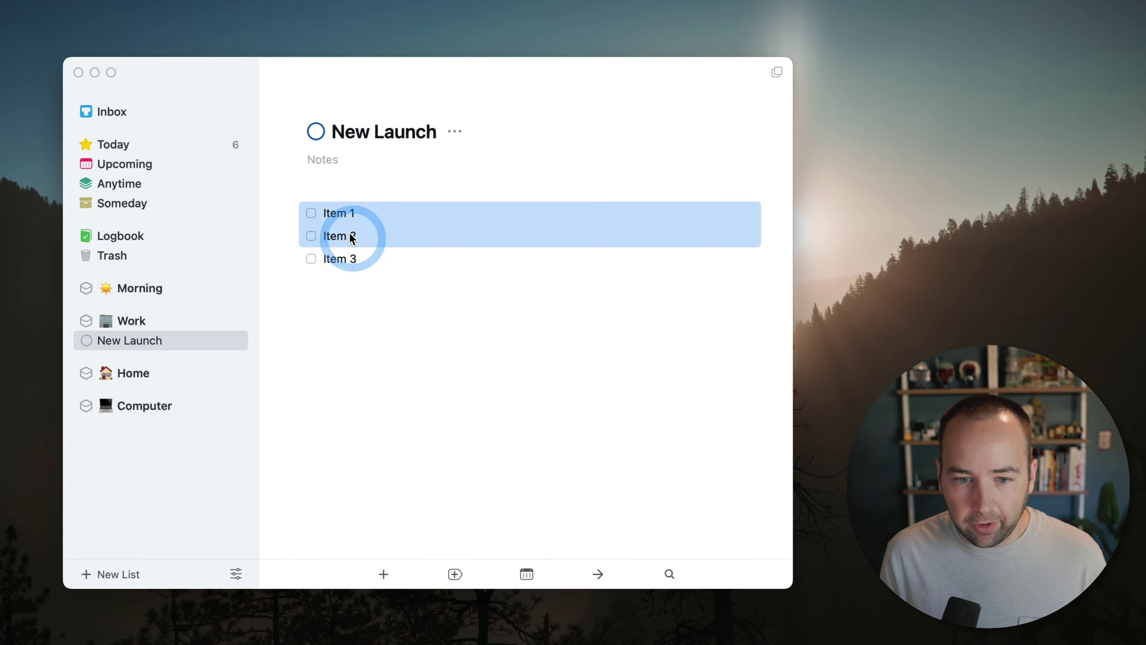
left_click_drag(353, 237, 140, 148)
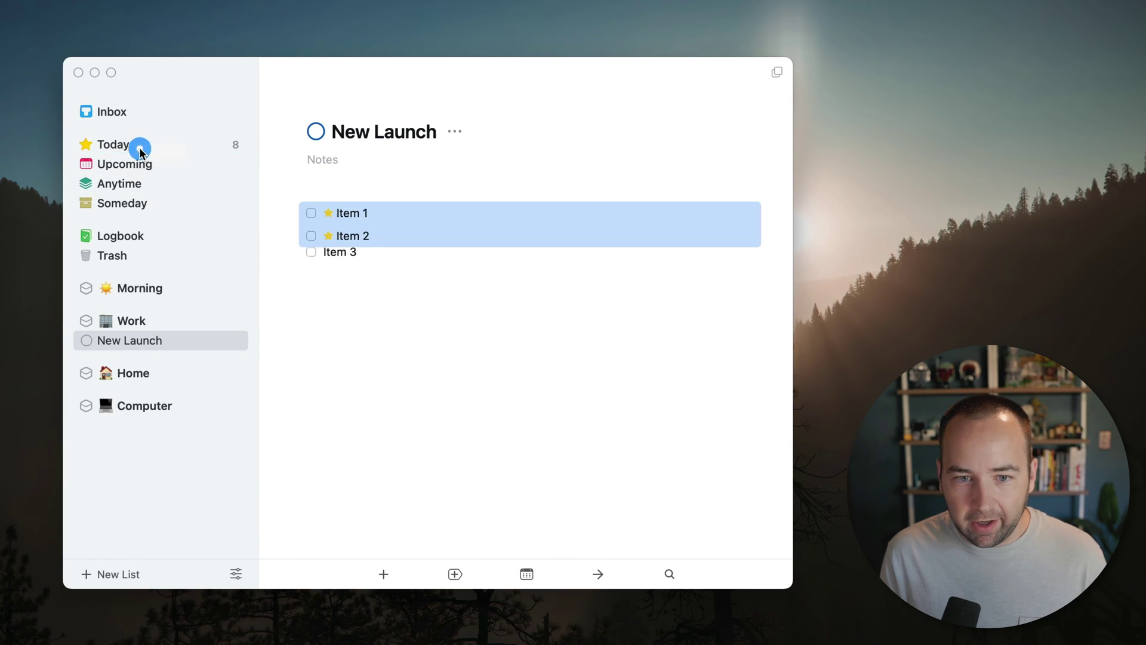
left_click(437, 320)
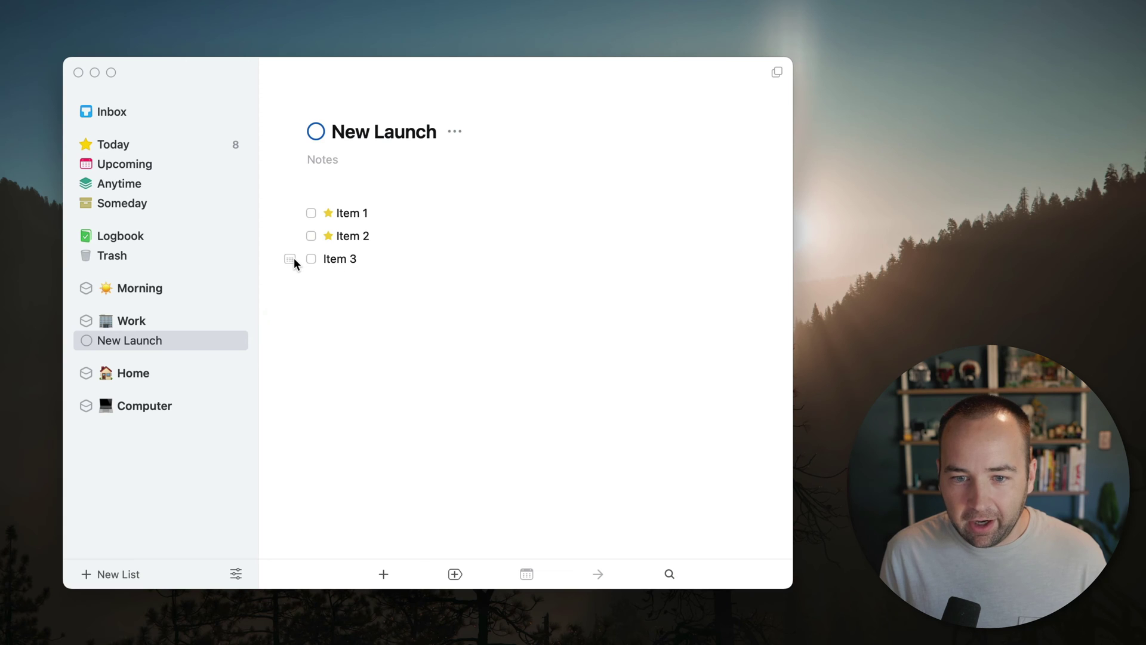
Step: Schedule Item 3 for Friday, view Today, and move the Home area above Work
left_click(292, 259)
left_click(261, 314)
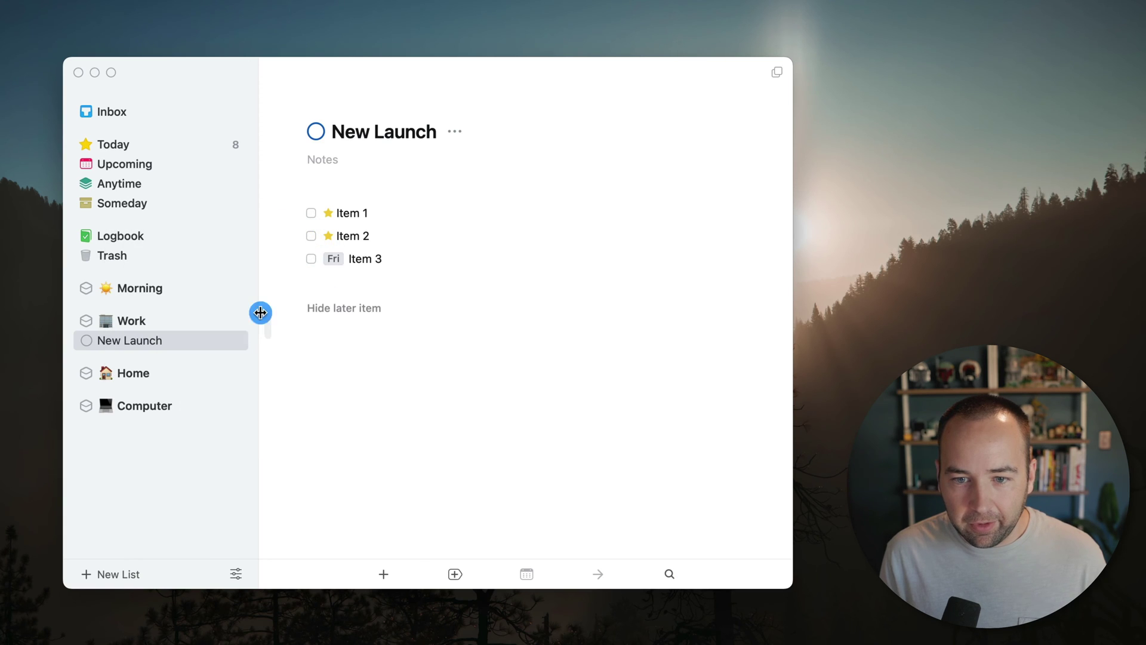
left_click(438, 352)
left_click(129, 145)
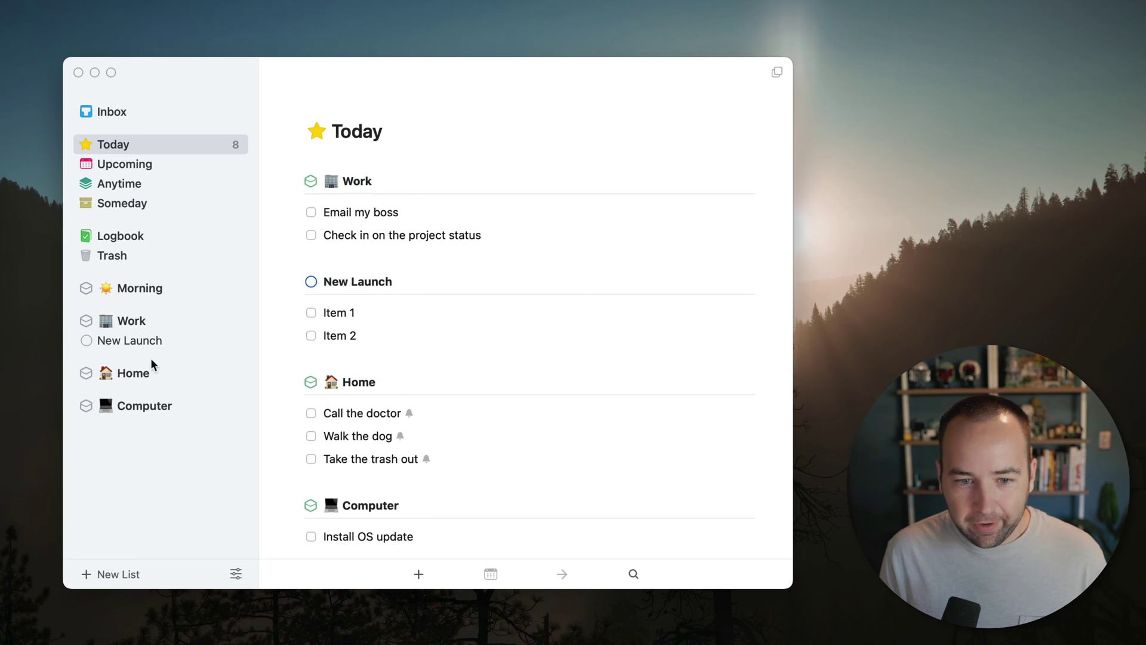
left_click_drag(151, 360, 138, 309)
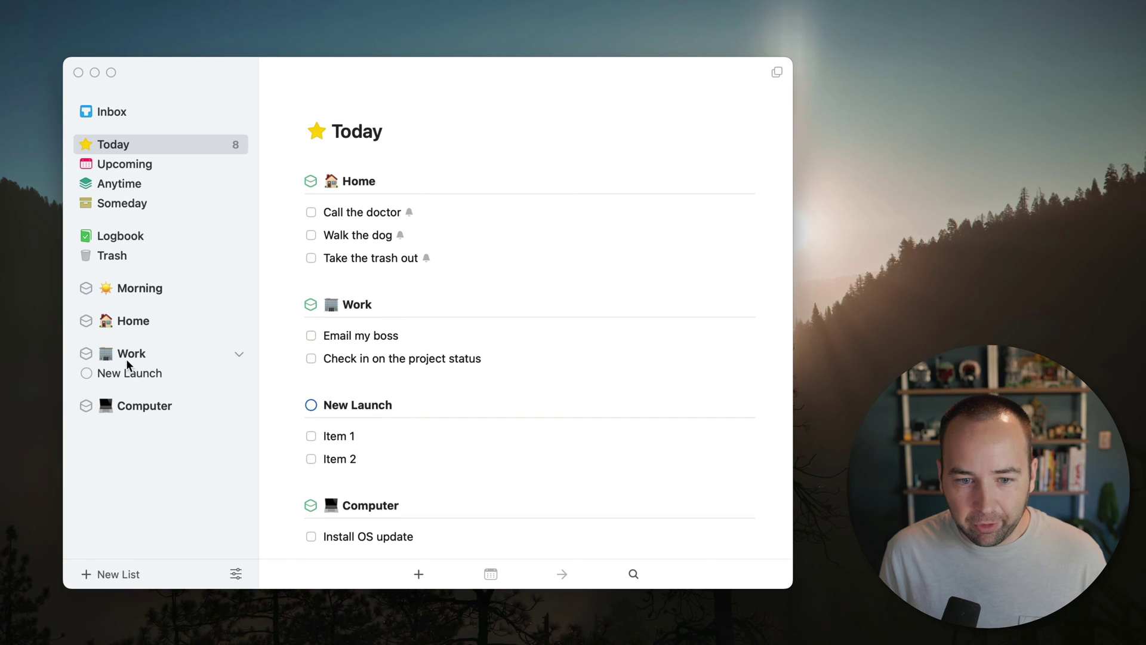
Step: Move Work back above Home and check off Item 1 and Item 2
left_click_drag(126, 359, 128, 311)
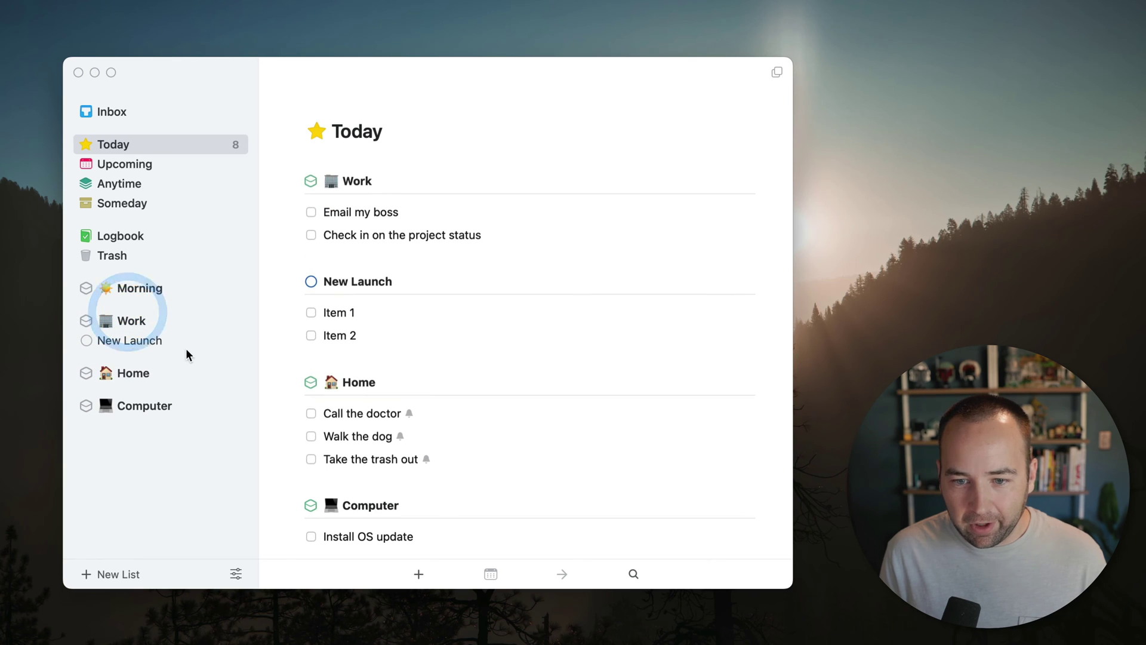
left_click(311, 313)
left_click(311, 336)
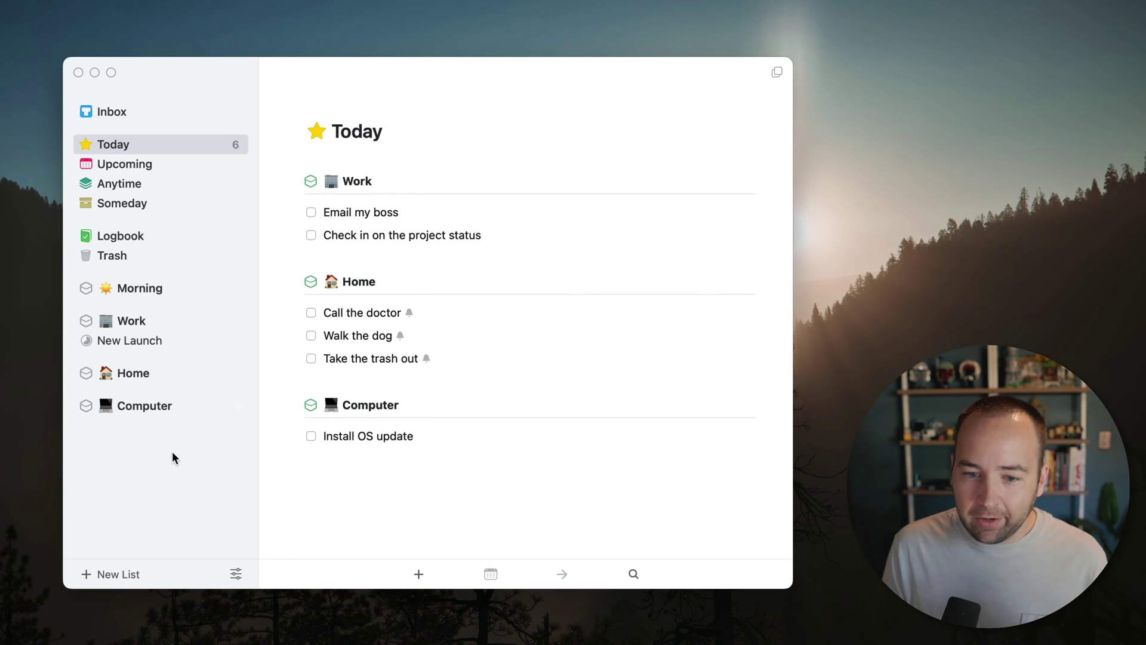
Step: Move Install OS update to This Evening with the Cmd+S scheduling shortcut
left_click(377, 437)
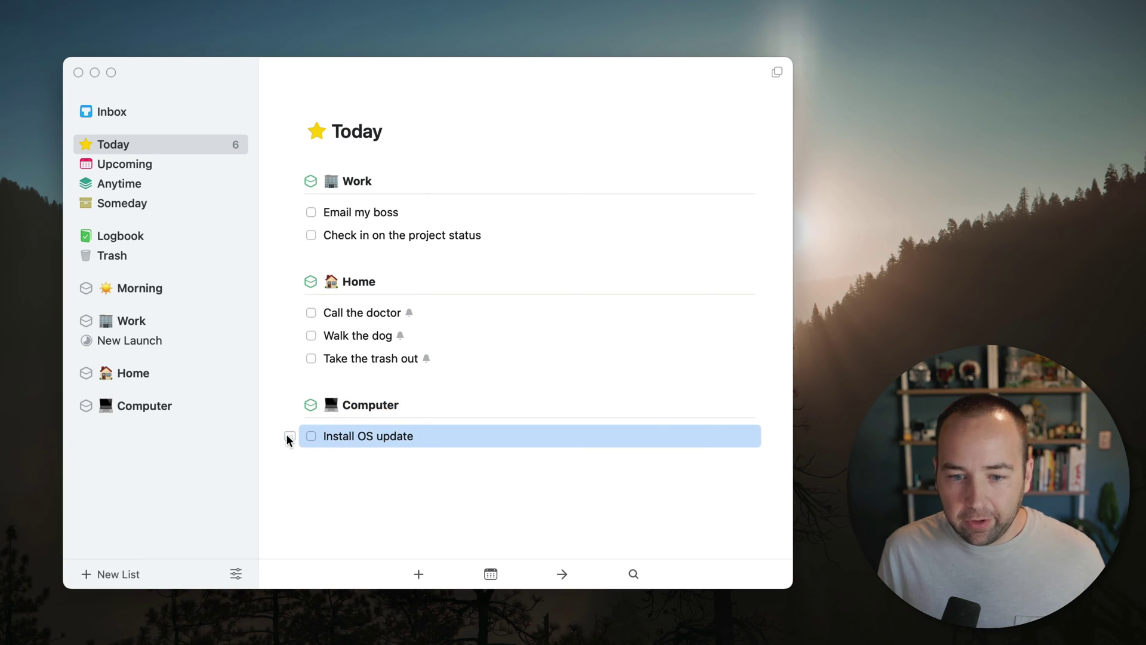
key("super+s")
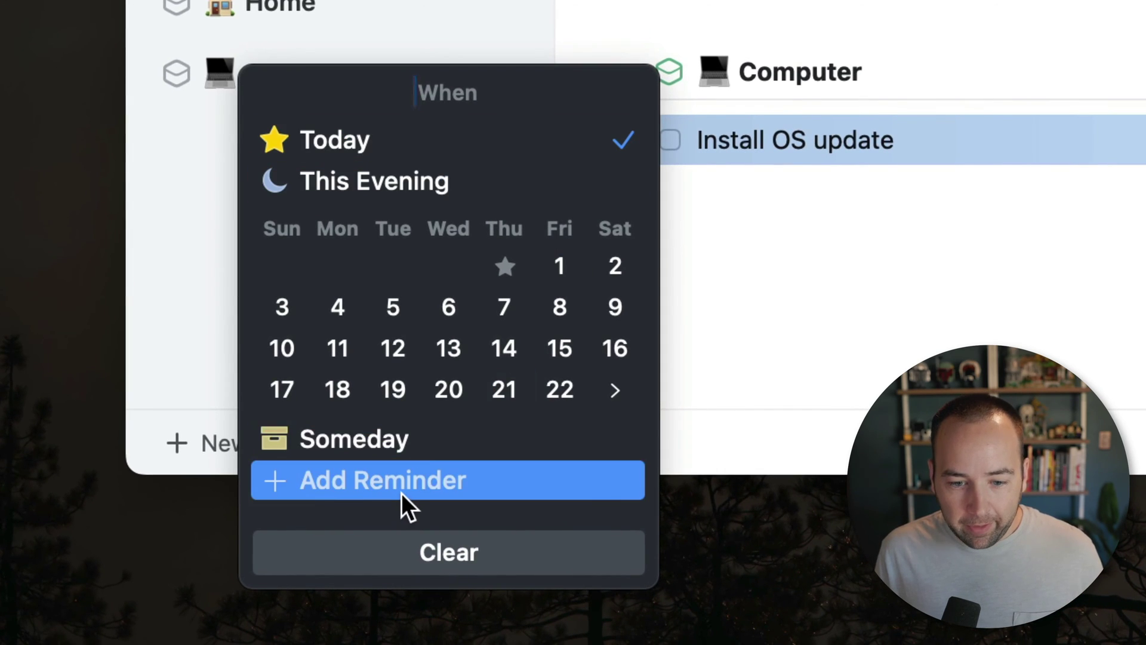
left_click(358, 179)
left_click(892, 294)
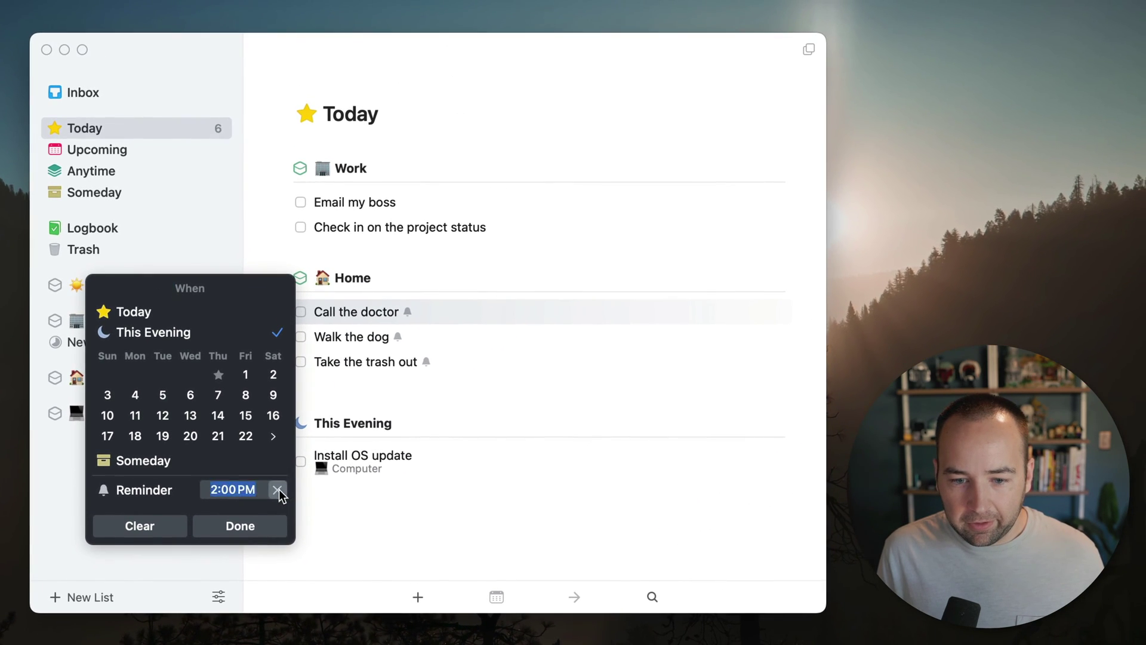
Step: Move Call the doctor to This Evening without its 2:00 PM reminder; file Walk the dog under Morning
left_click(588, 253)
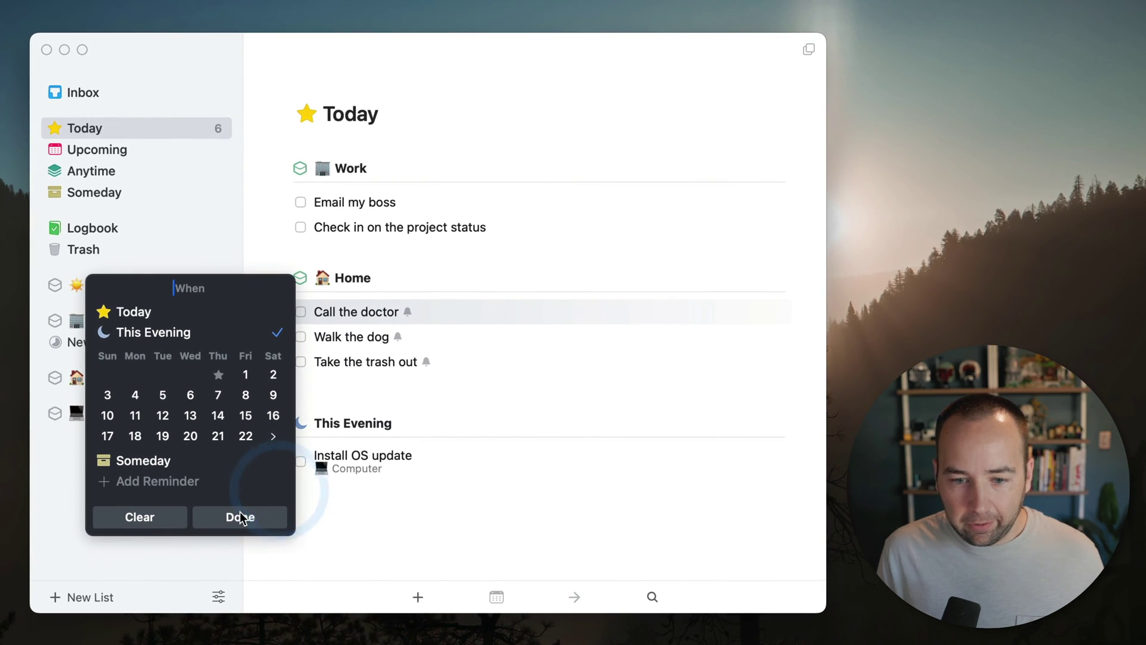
left_click(241, 517)
left_click(410, 518)
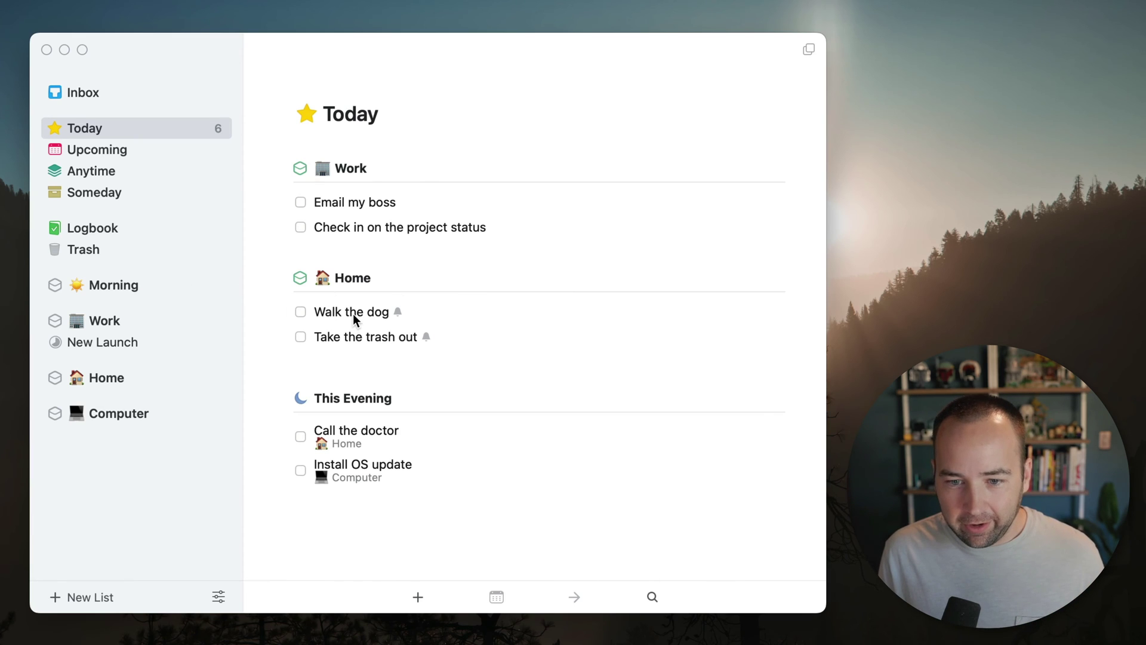
left_click_drag(354, 313, 128, 281)
Step: Deselect Walk the dog and begin stepping down through the Today to-dos with the keyboard
left_click(344, 229)
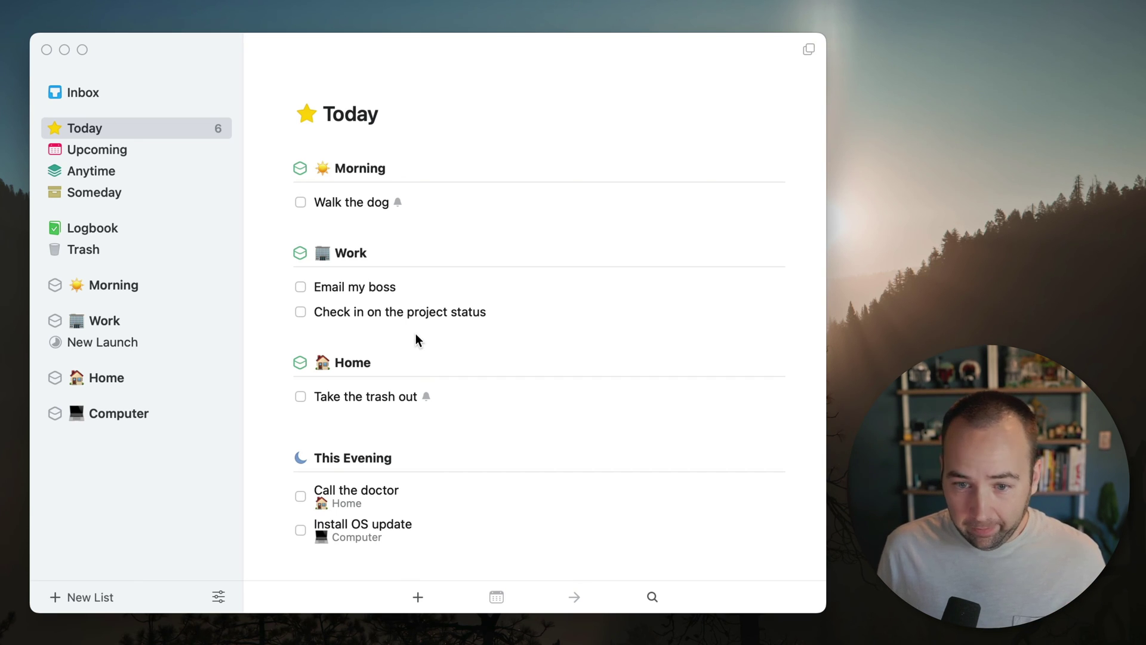
key("Down")
key("Down")
key("Down")
key("Down")
Step: Arrow to Check in on the project status and mark it complete with Cmd+K
key("Up")
key("Up")
key("Up")
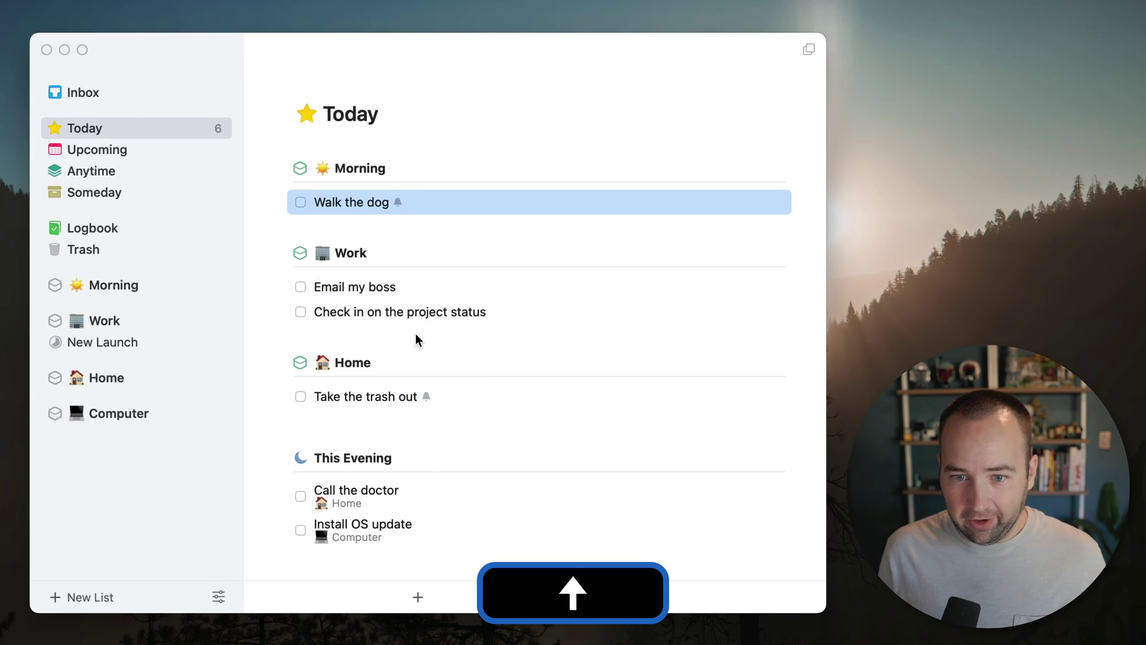
key("Down")
key("Down")
key("Down")
key("Up")
key("super+k")
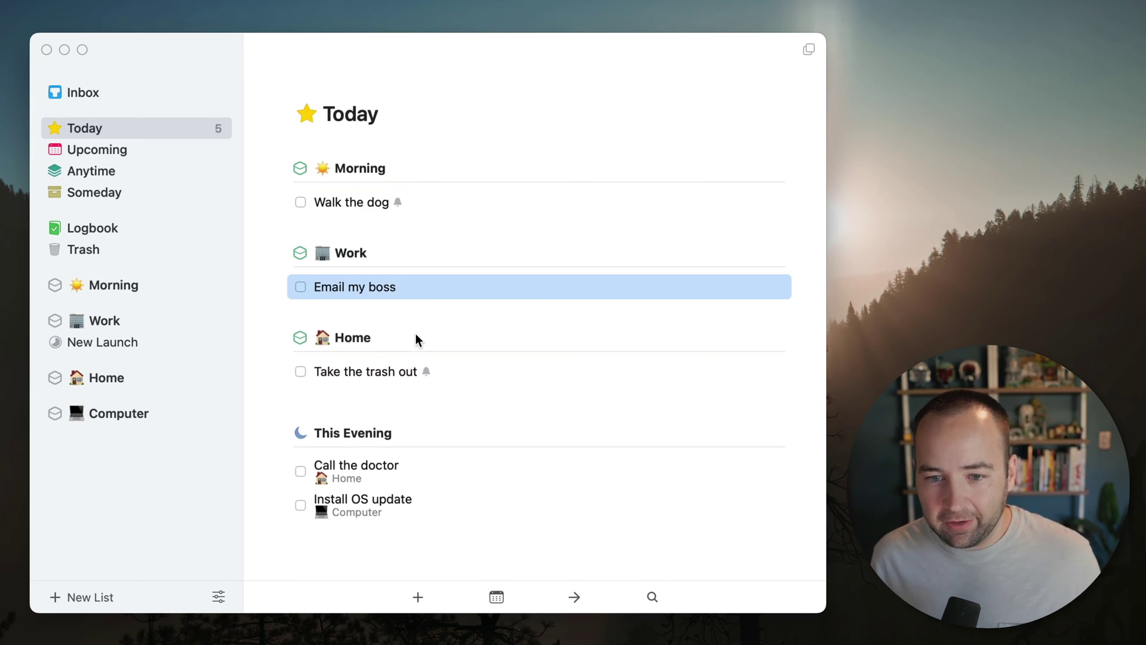
Step: Open Email my boss, tab through its detail fields to the deadline and back, then close it
key("Up")
key("Down")
key("Down")
key("Up")
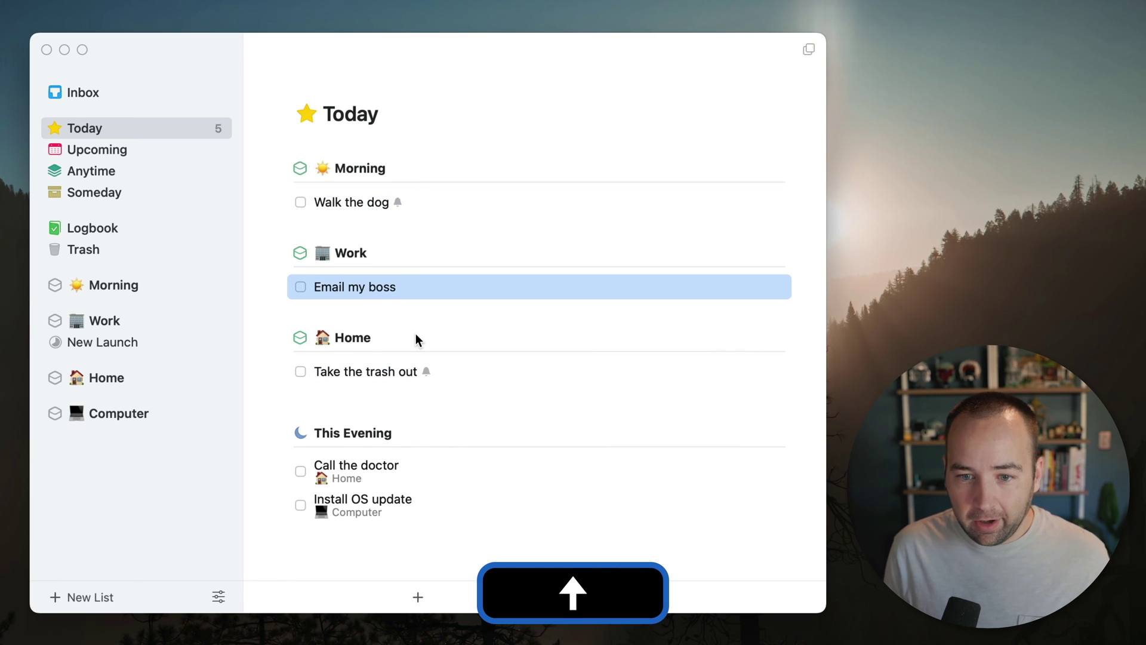
key("Return")
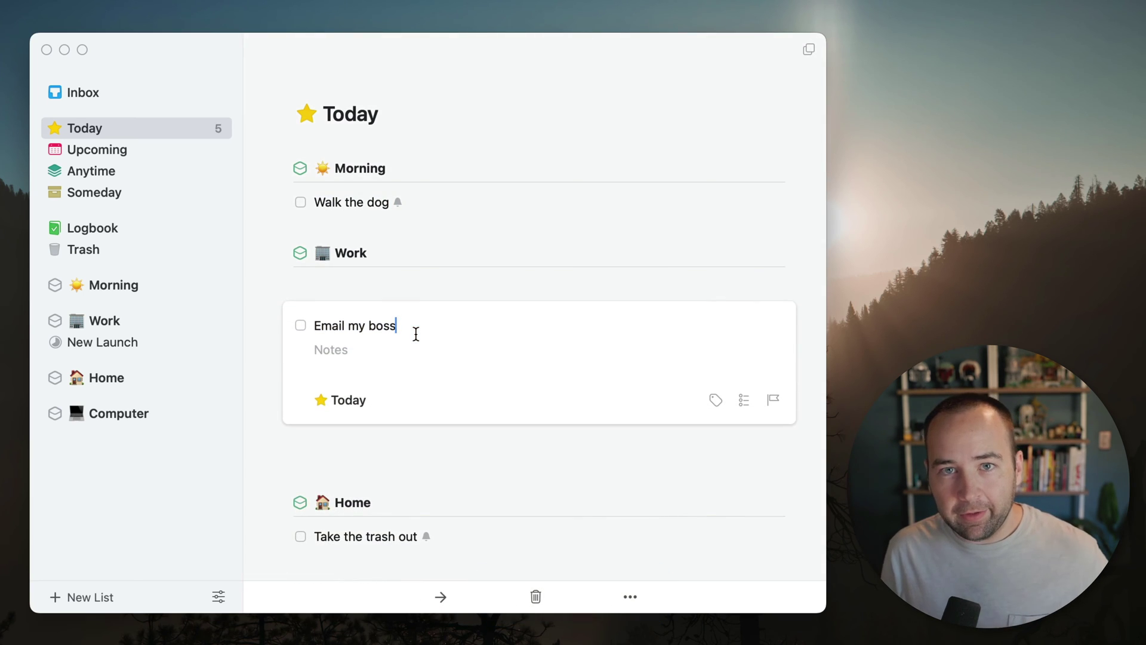
key("Tab")
key("Tab")
key("Tab")
key("Tab")
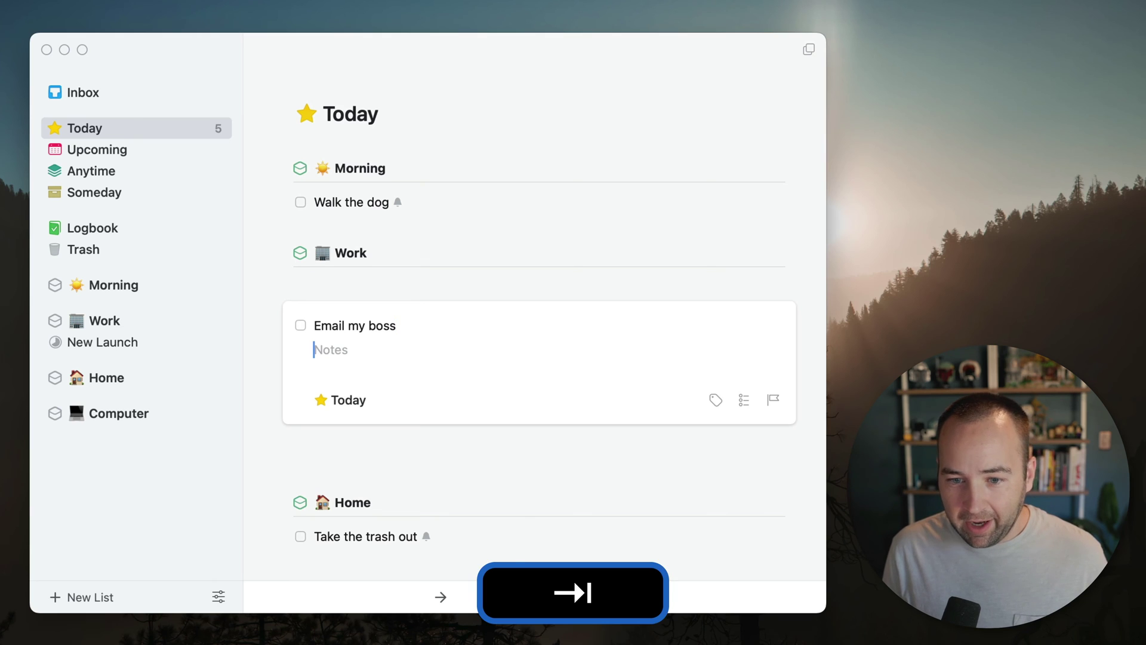
key("Tab")
key("shift+Tab")
key("shift+Tab")
key("shift+Tab")
key("shift+Tab")
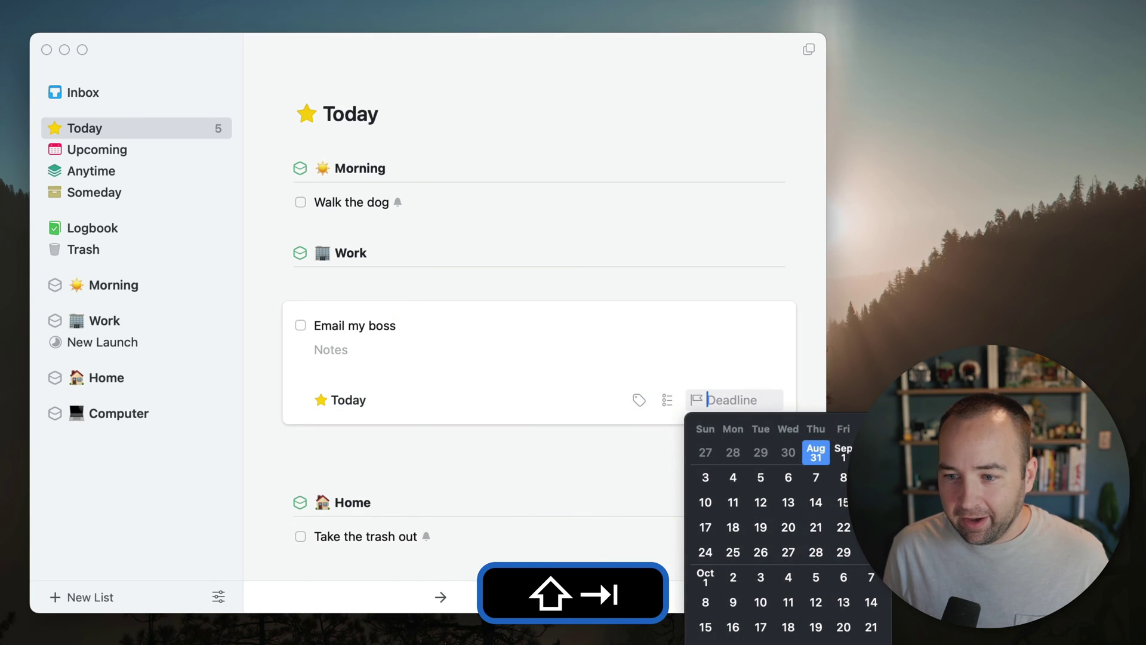
key("Escape")
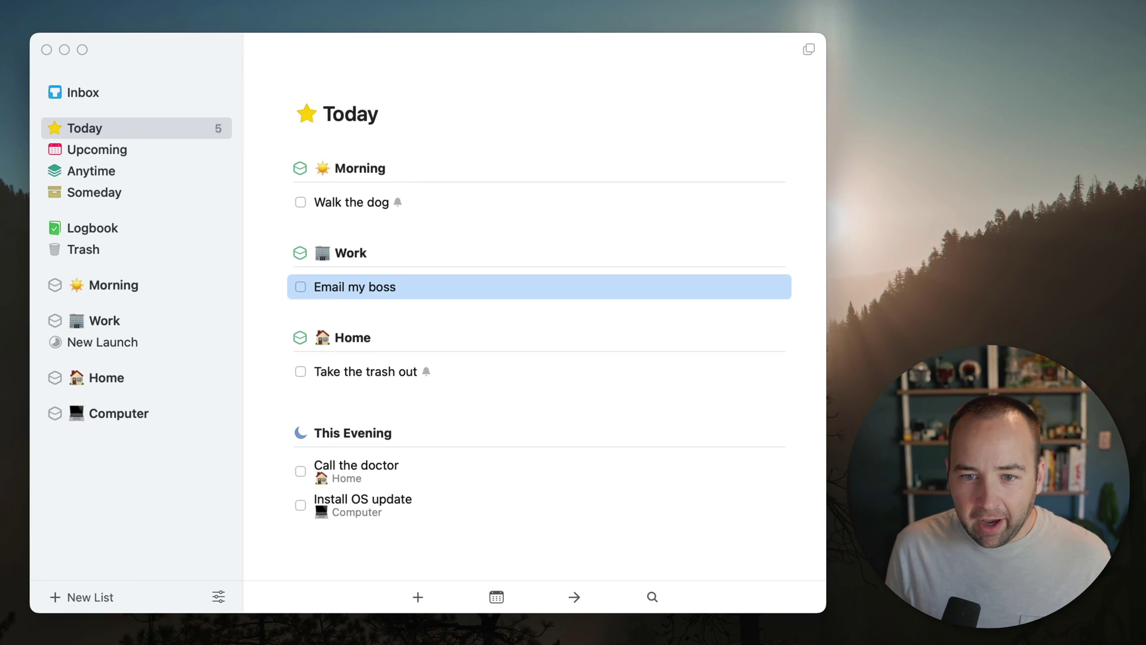
key("Up")
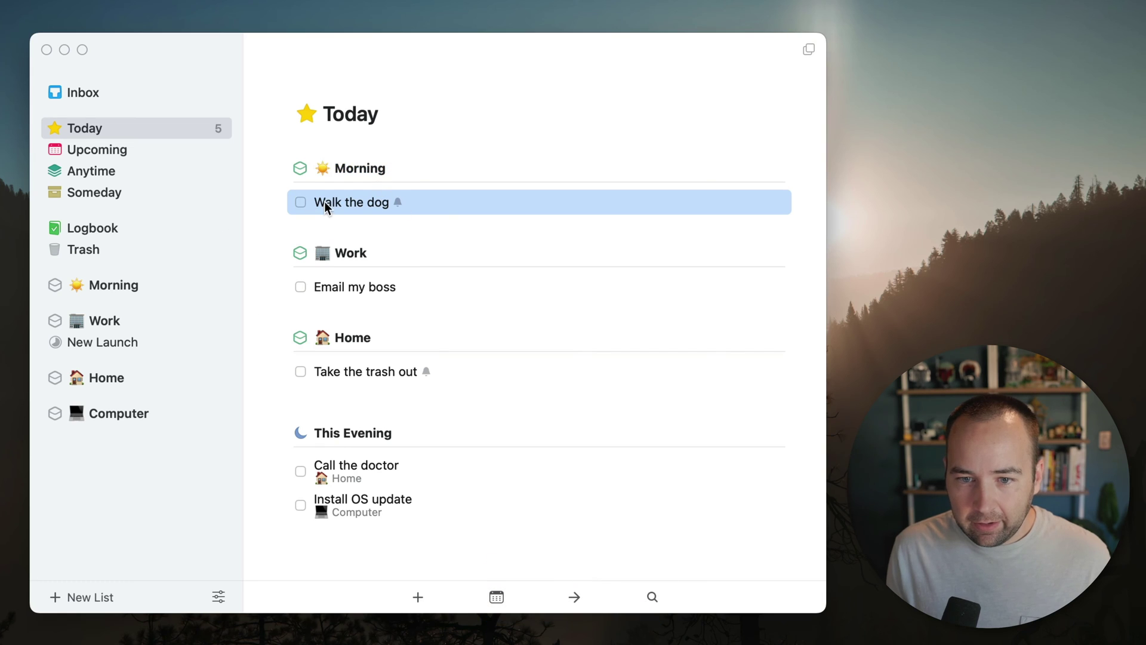
Step: Drag Walk the dog out of the Morning area and reselect it
left_click_drag(349, 186, 351, 169)
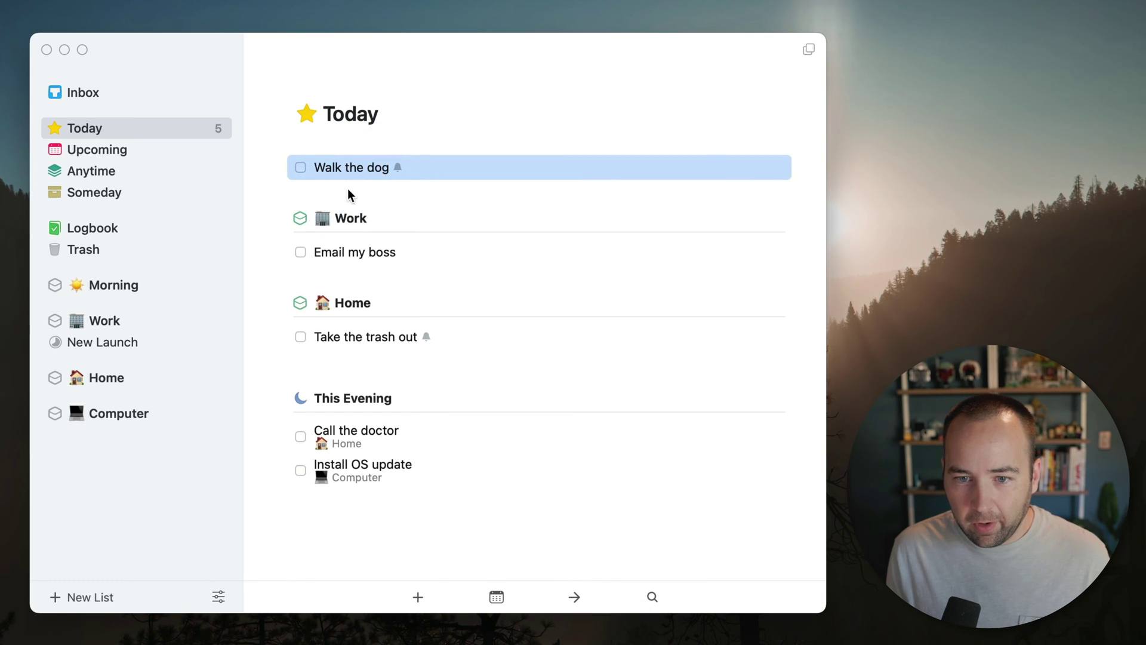
left_click(350, 186)
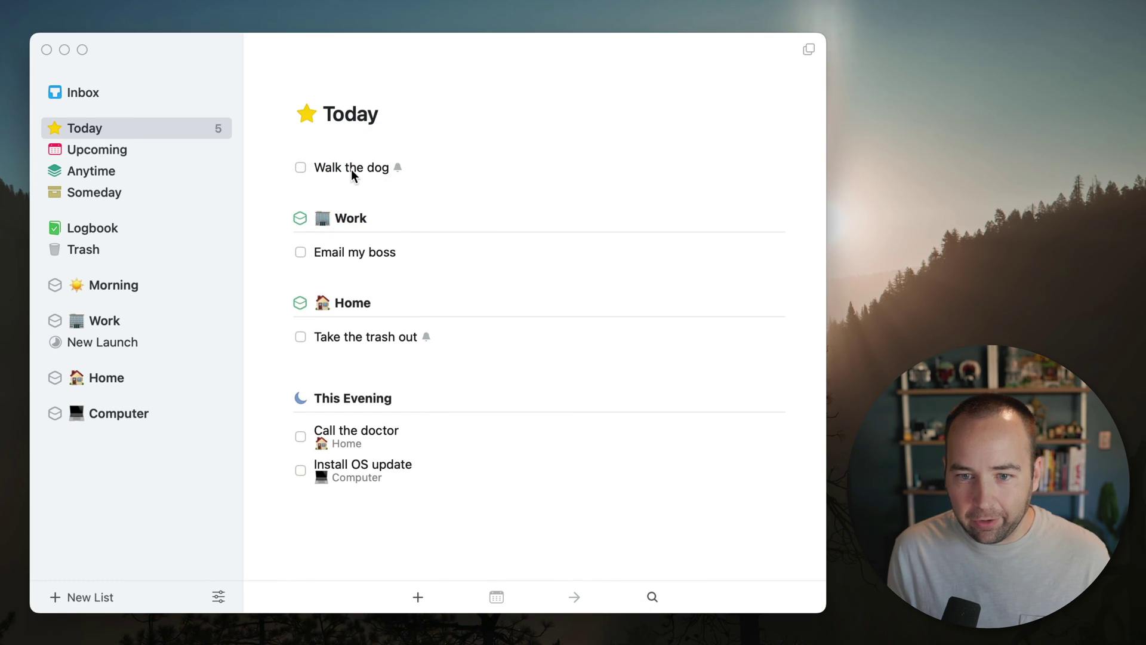
left_click(351, 169)
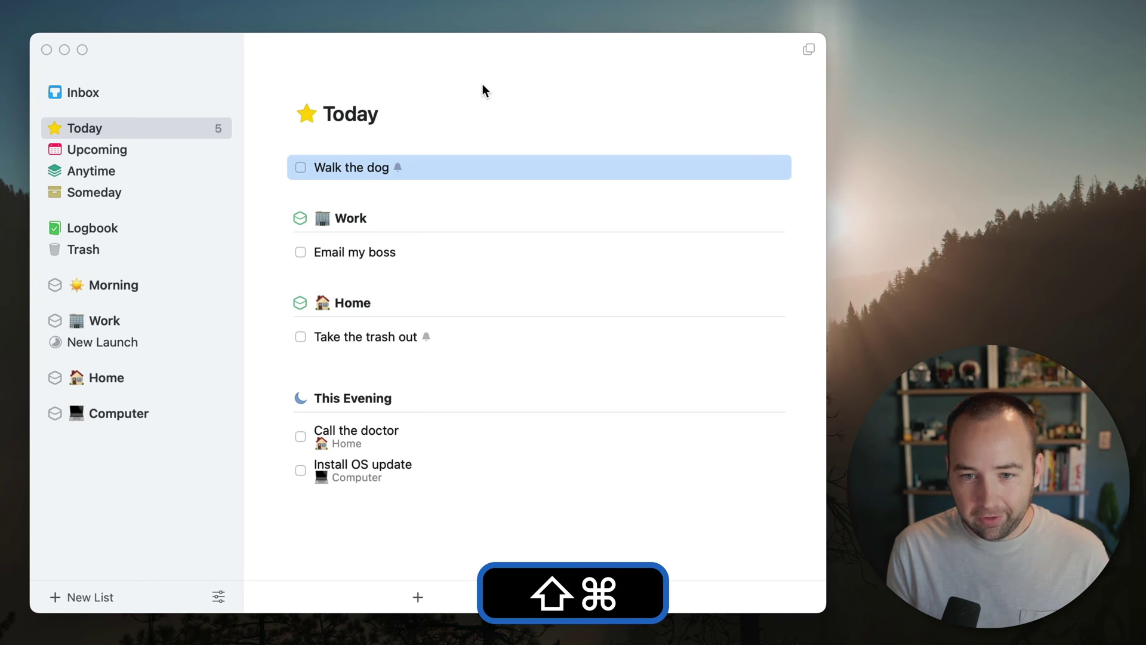
Step: Move Walk the dog into Home via the Shift-Cmd-M project list
key("shift+super+m")
key("Down")
key("Down")
key("Down")
key("Down")
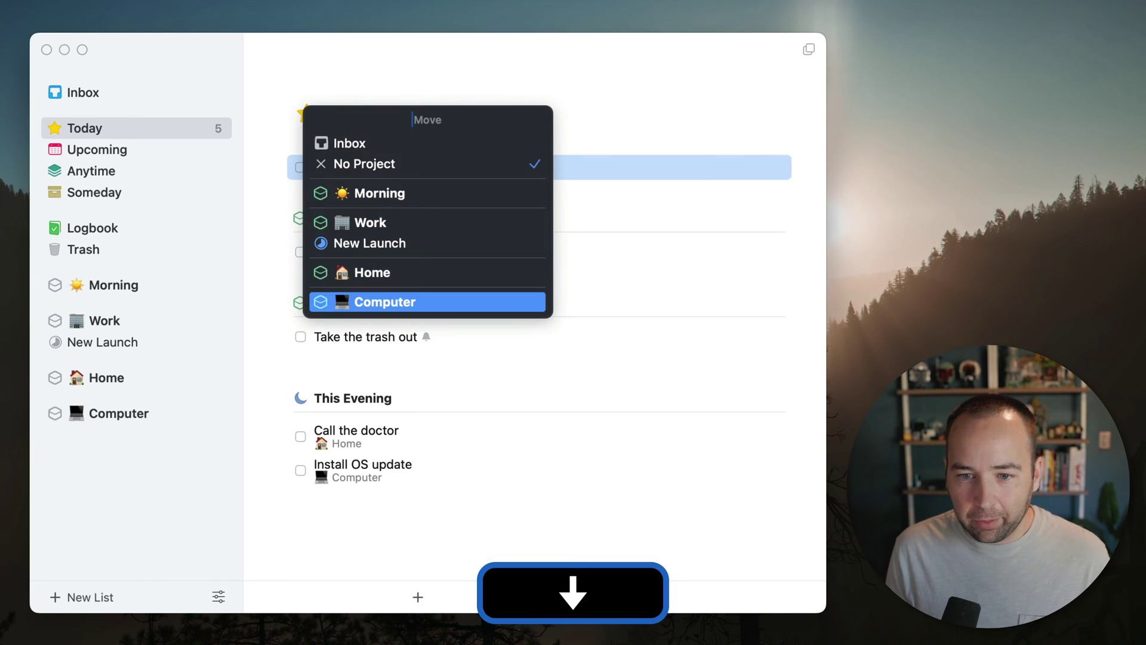
key("Up")
key("Up")
key("Up")
key("Down")
key("Down")
key("Down")
key("Up")
key("Up")
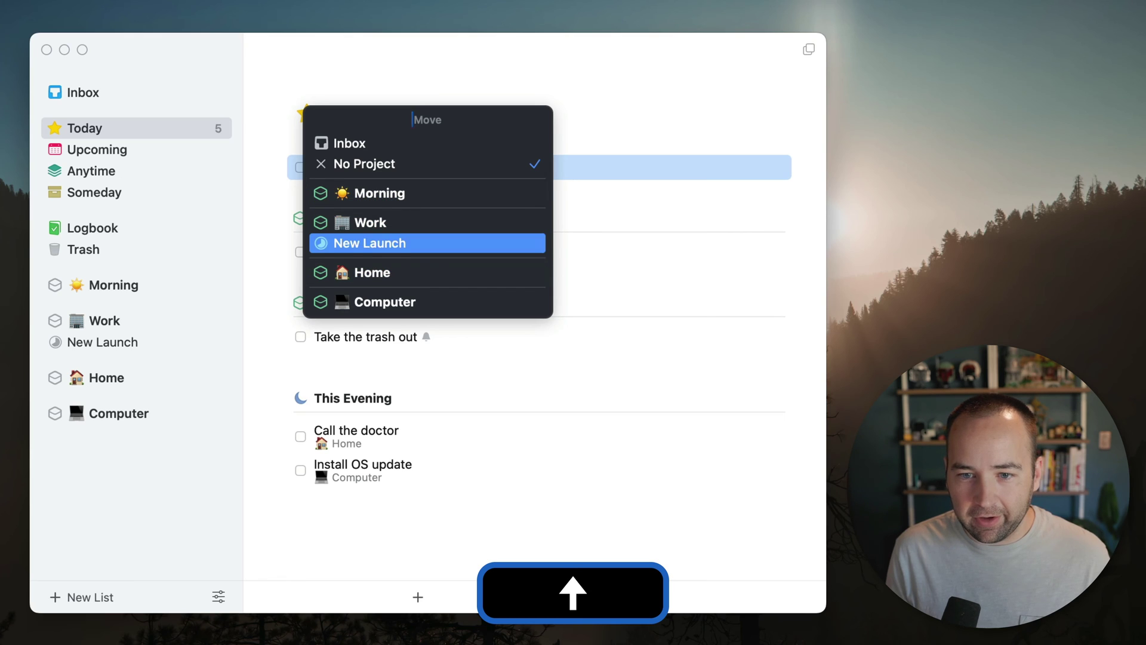
key("Down")
key("Down")
key("Up")
key("Up")
key("Return")
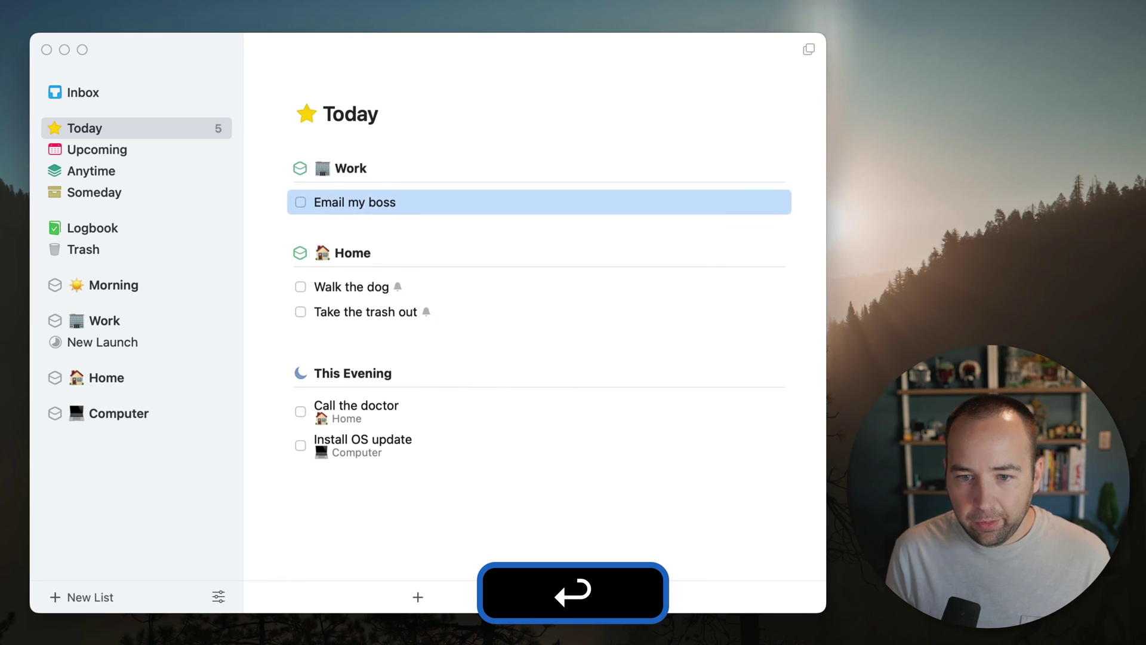
key("Down")
key("Down")
key("Up")
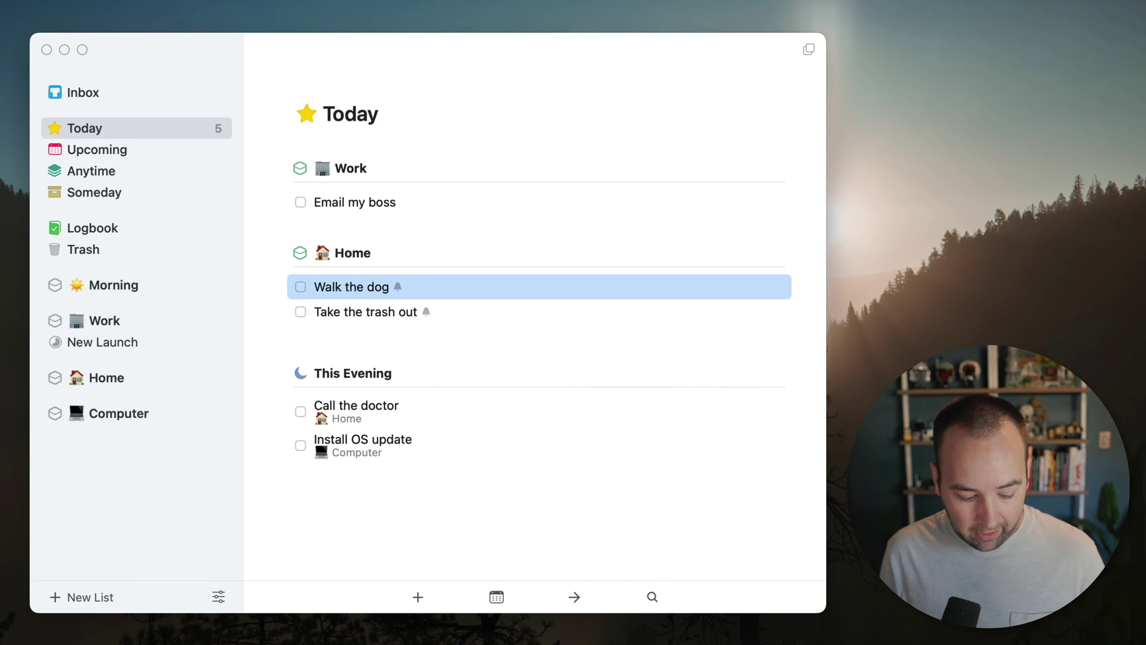
key("super+s")
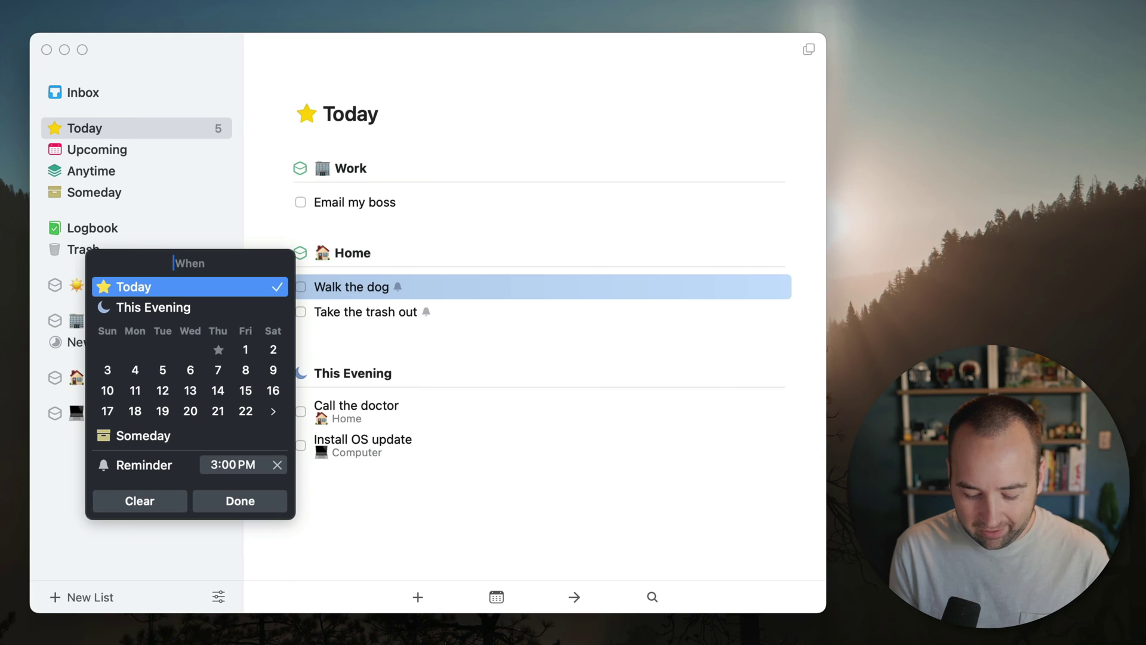
type("6pm")
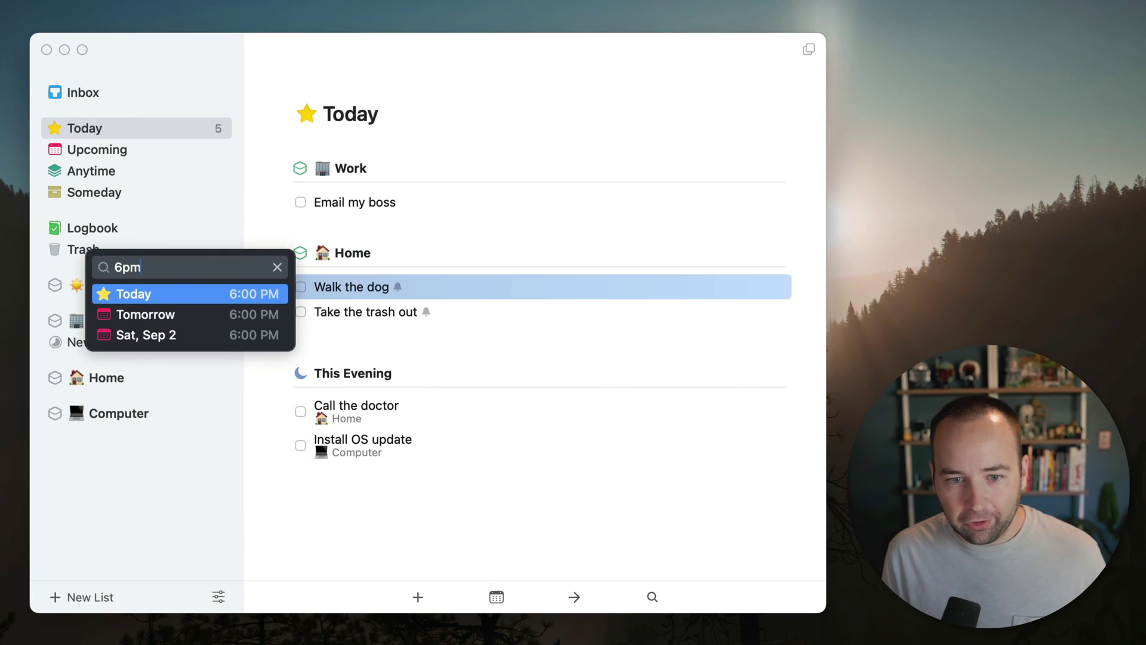
key("super+a")
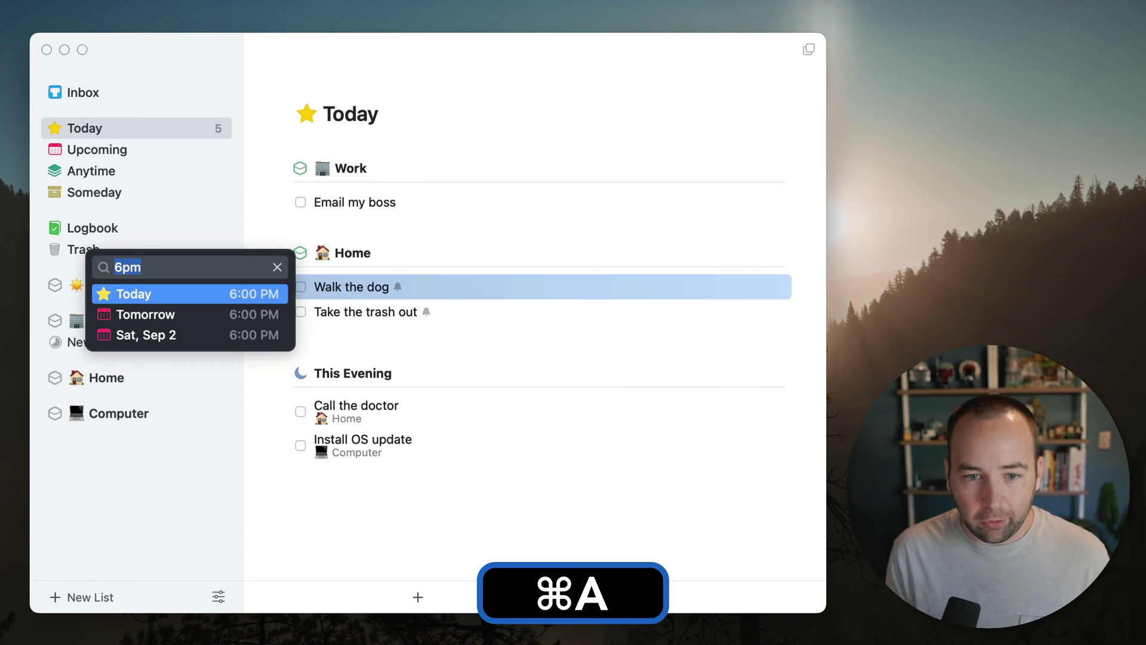
type("tomorrow ")
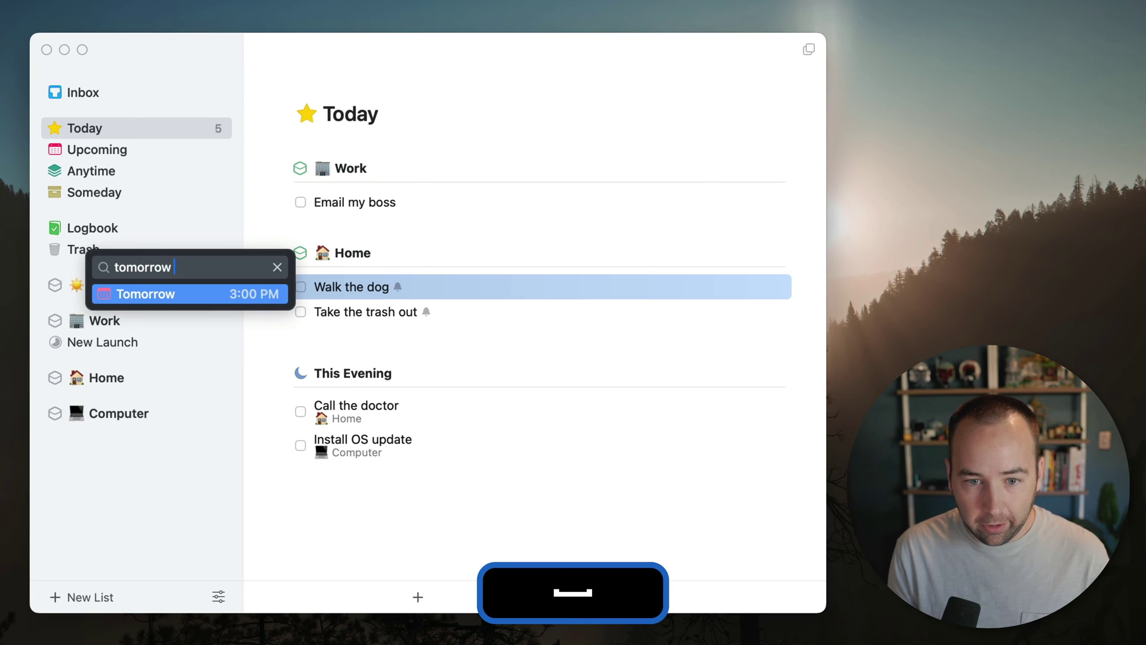
type("5pm")
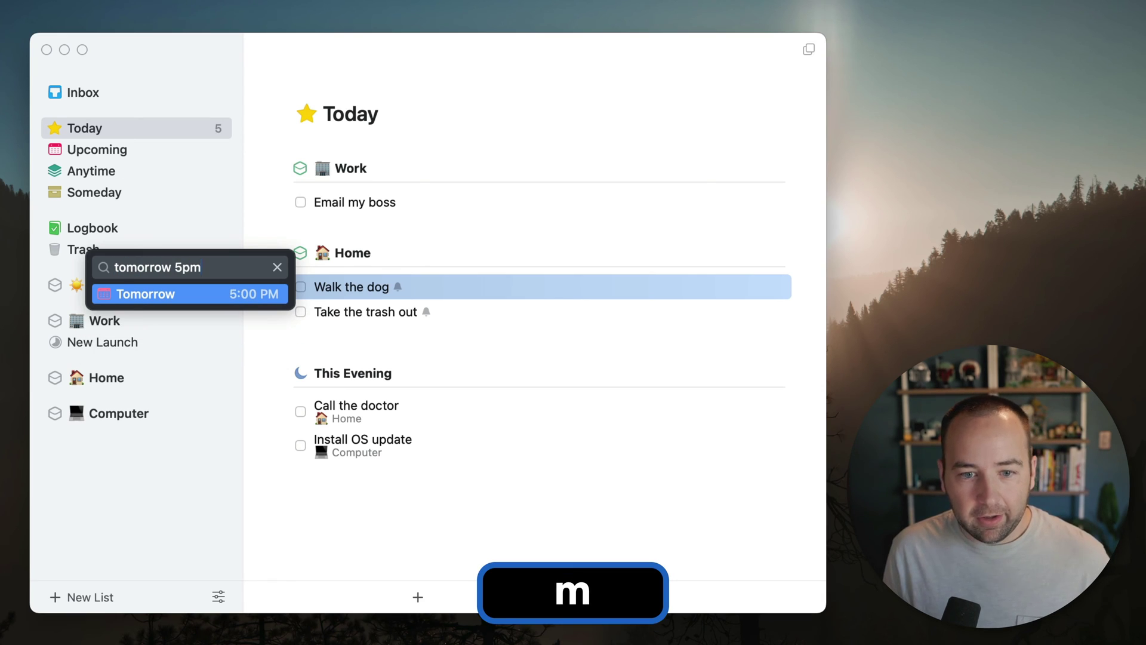
key("super+BackSpace")
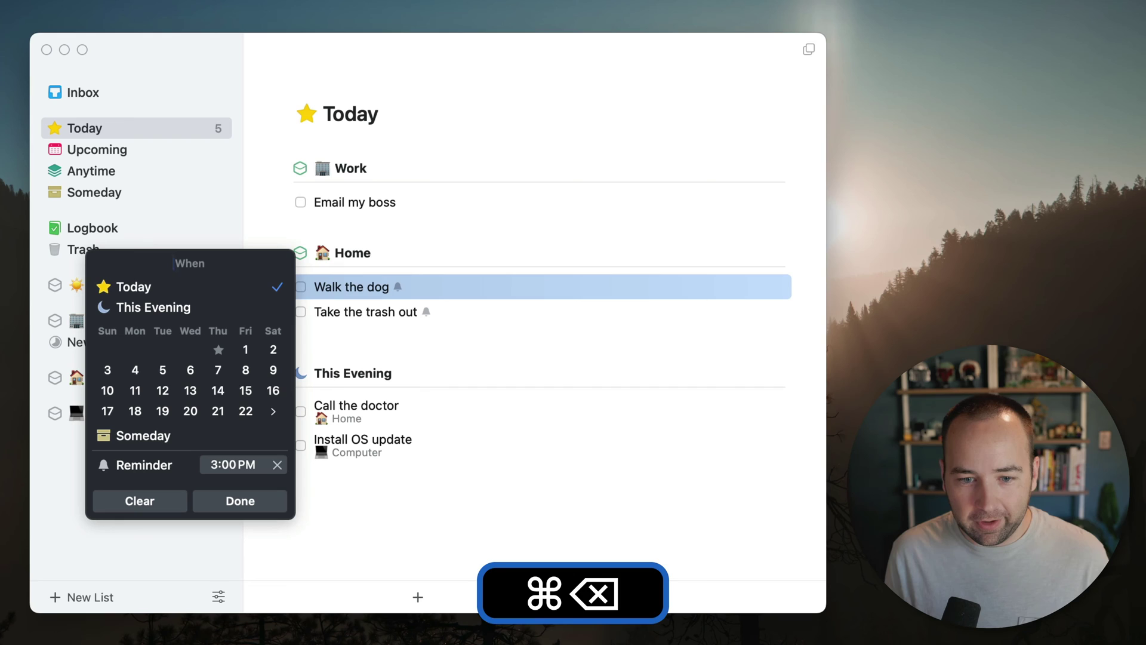
key("Down")
key("Down")
key("Down")
key("Down")
key("Up")
key("Up")
key("Down")
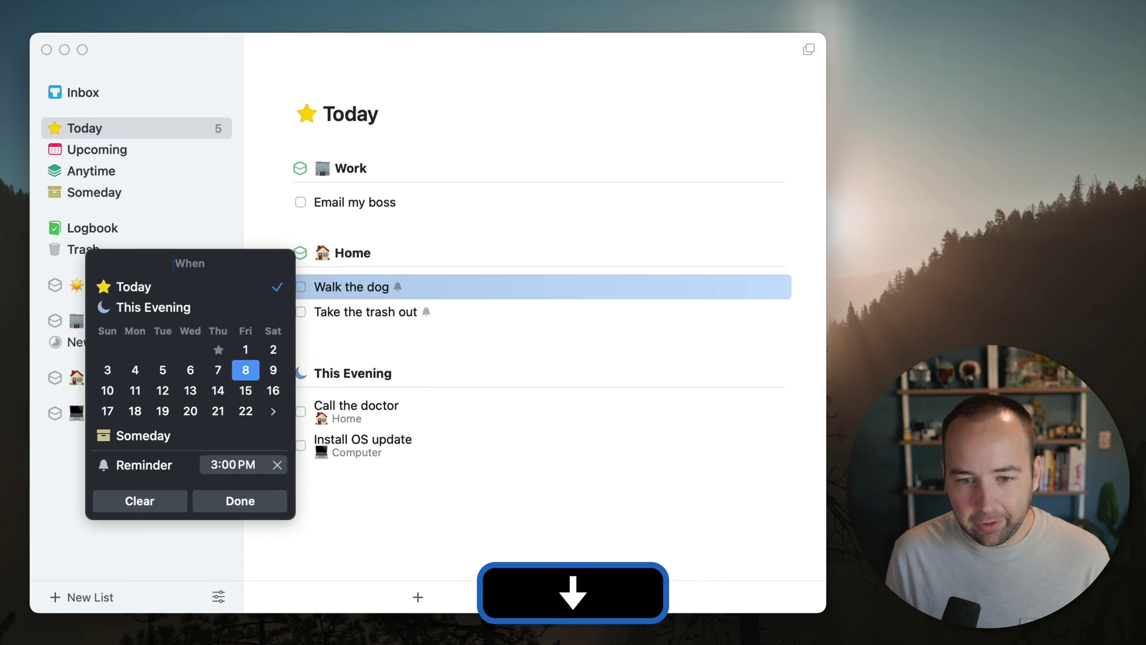
key("Left")
key("Left")
key("Left")
key("Down")
key("Down")
key("Right")
key("Right")
key("Right")
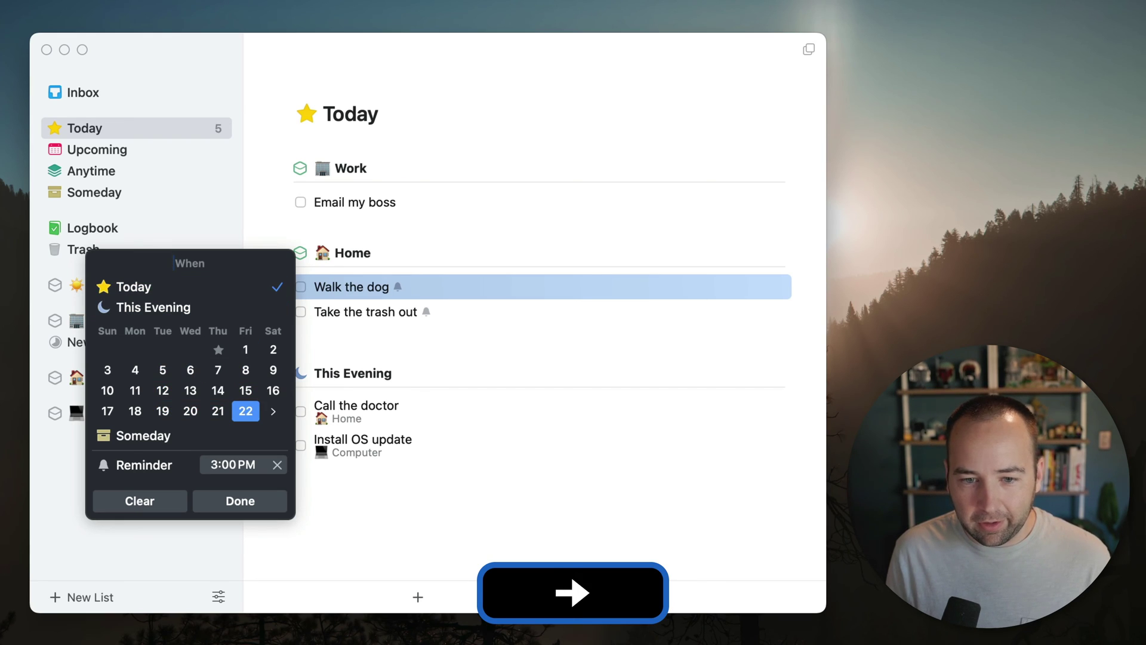
key("Escape")
key("Escape")
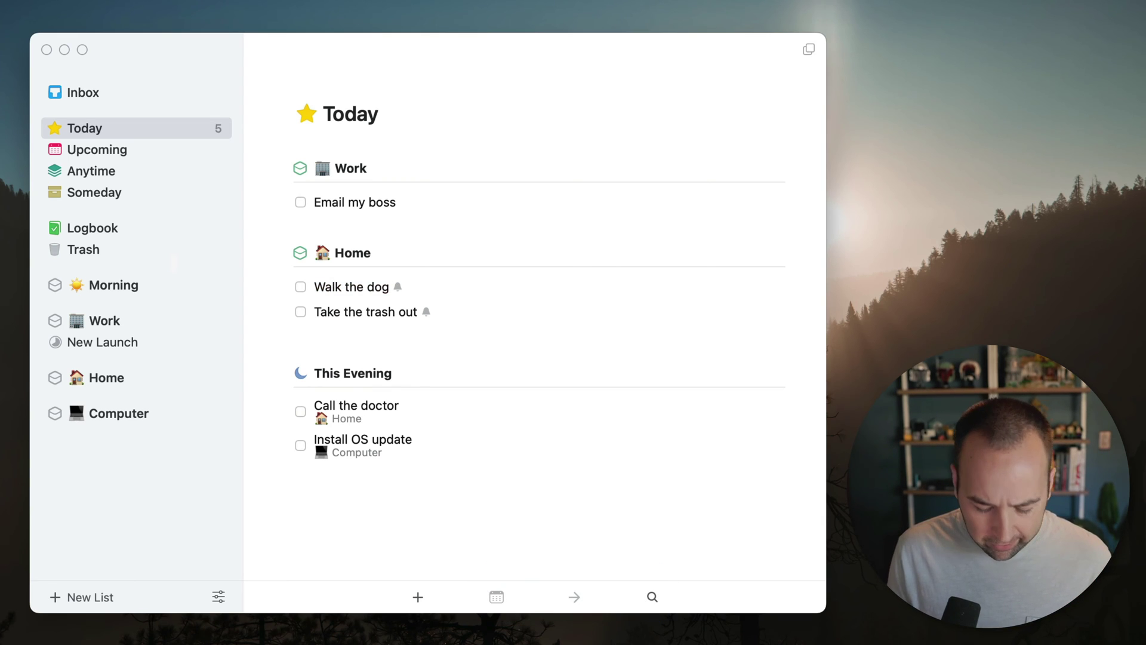
key("super+comma")
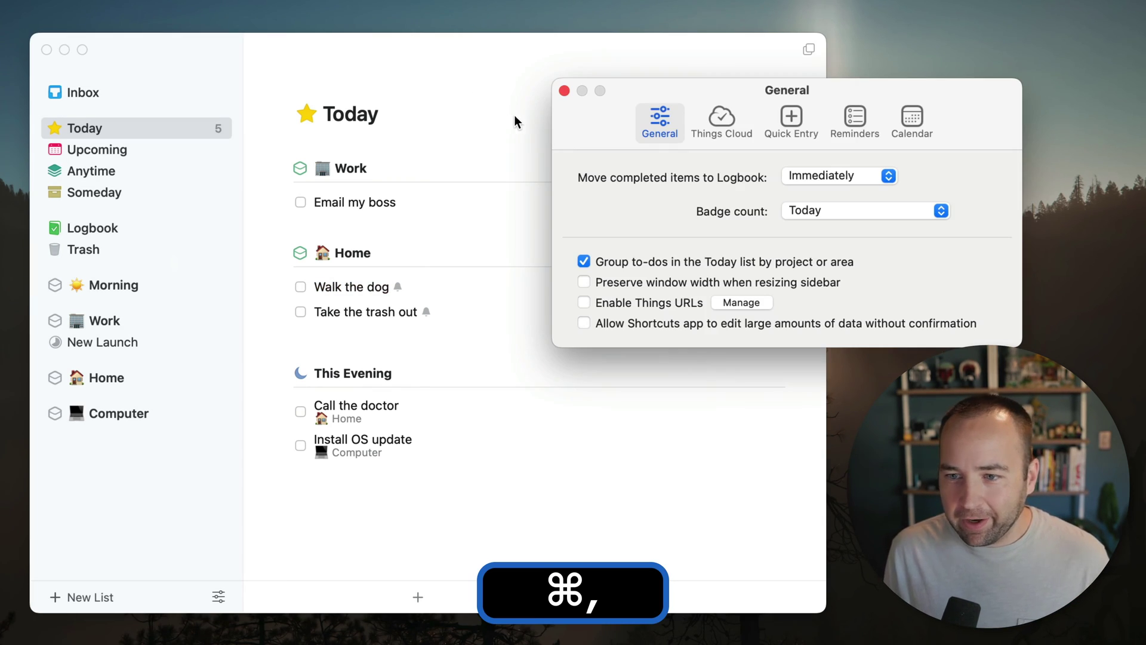
left_click_drag(669, 90, 316, 85)
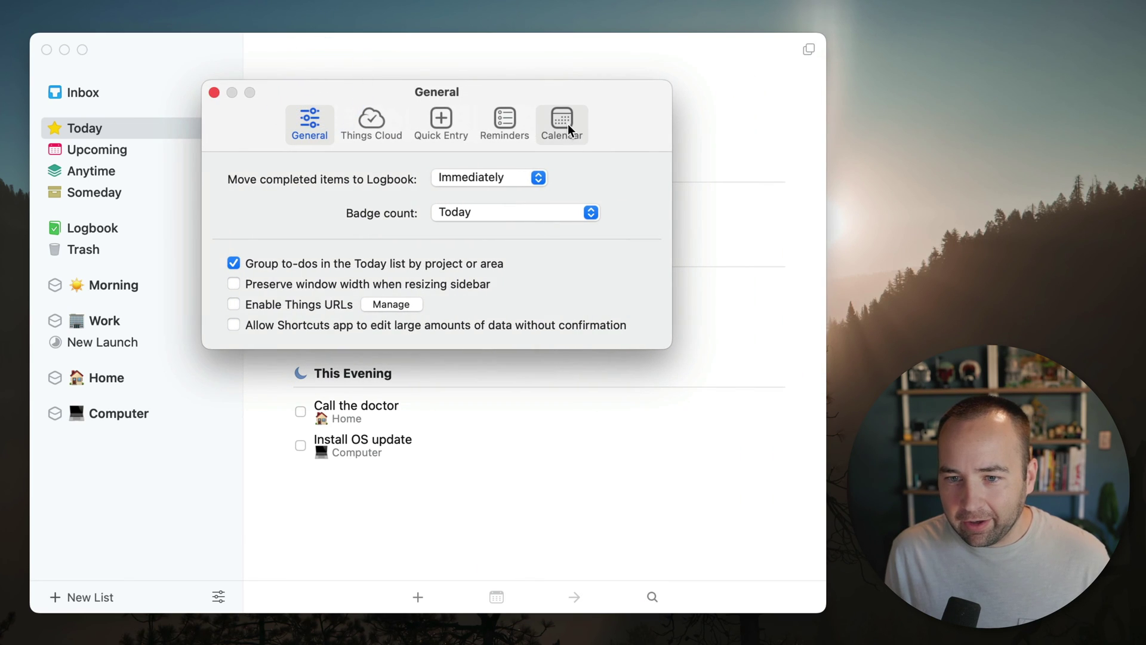
left_click(441, 121)
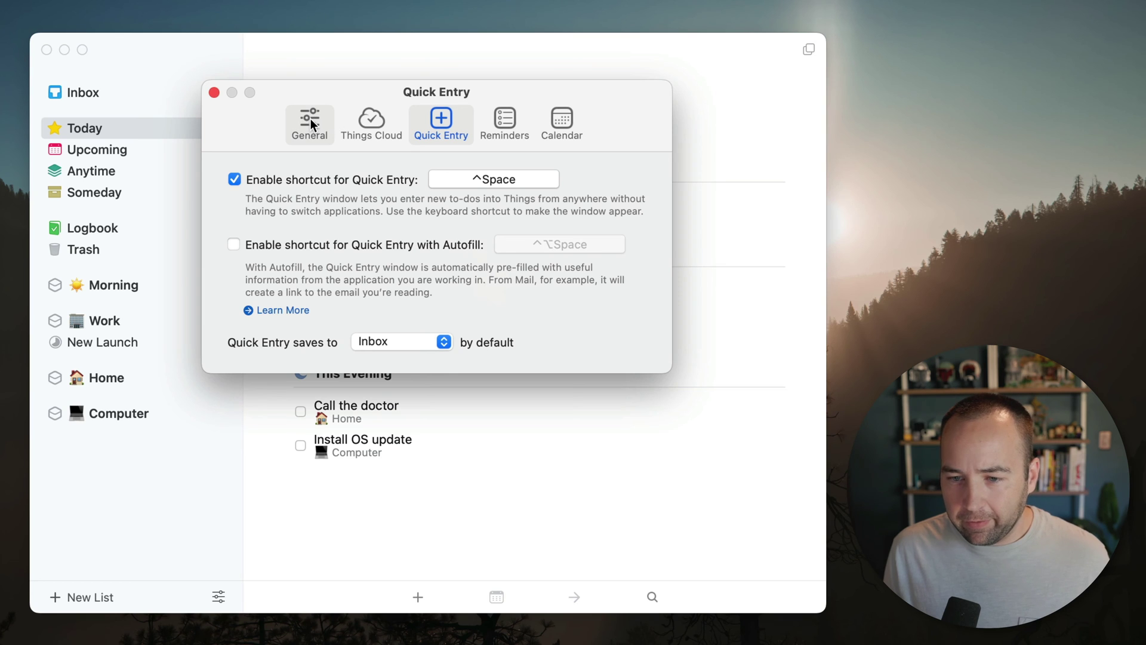
Step: Close settings, hide Things, and start a Quick Entry to-do titled NEW TASK
left_click(213, 92)
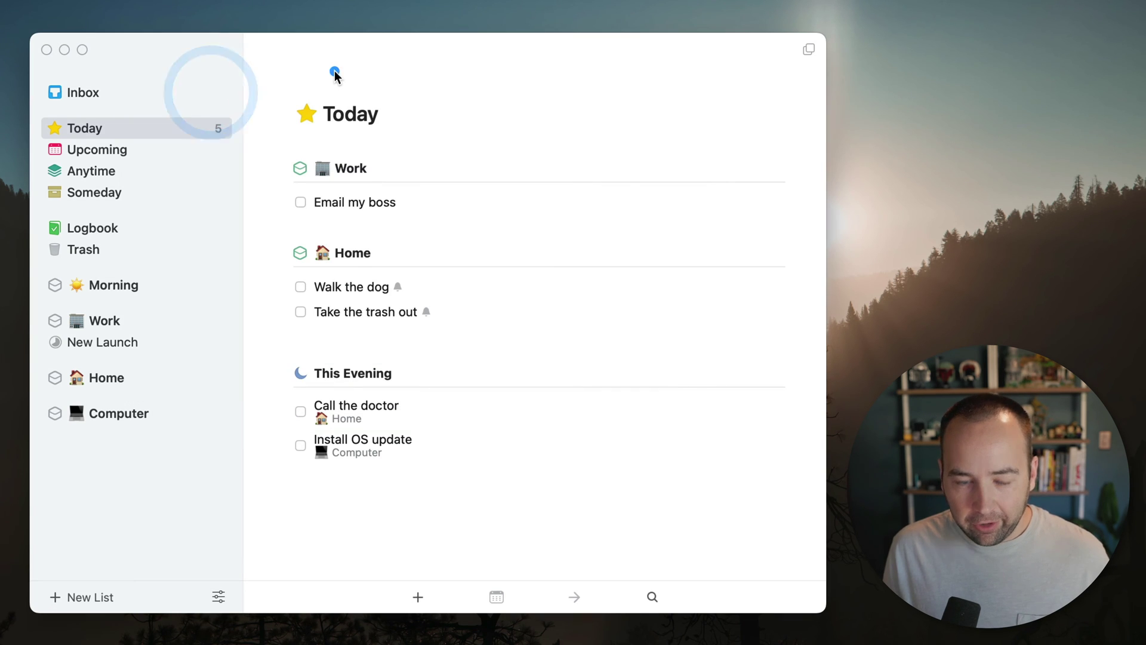
key("super+h")
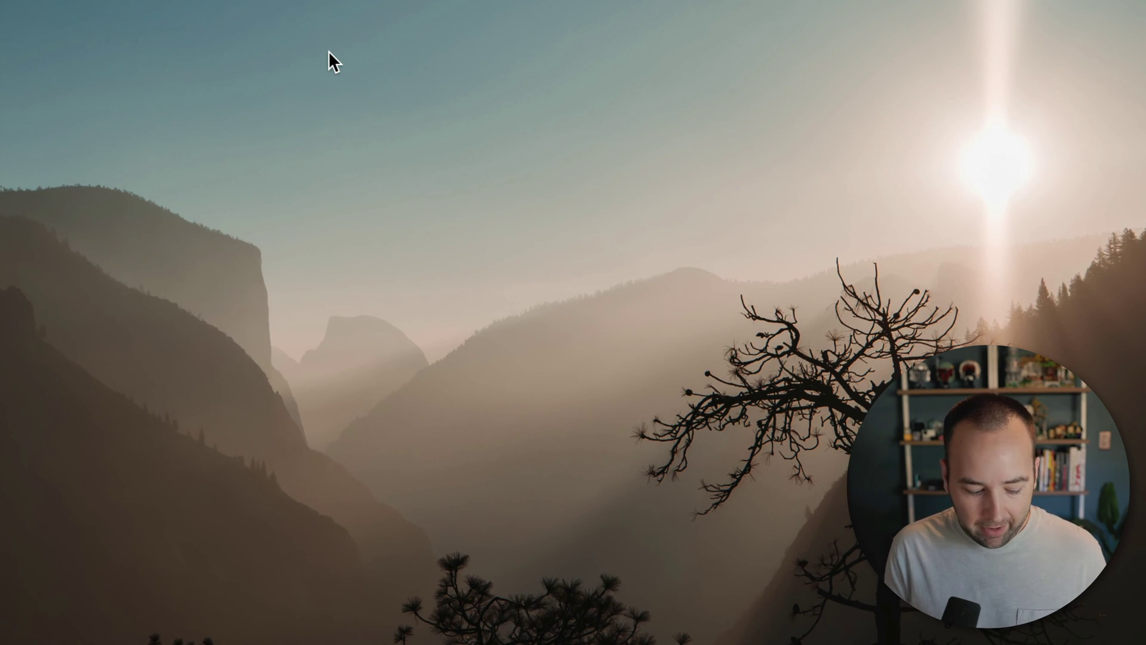
key("ctrl+space")
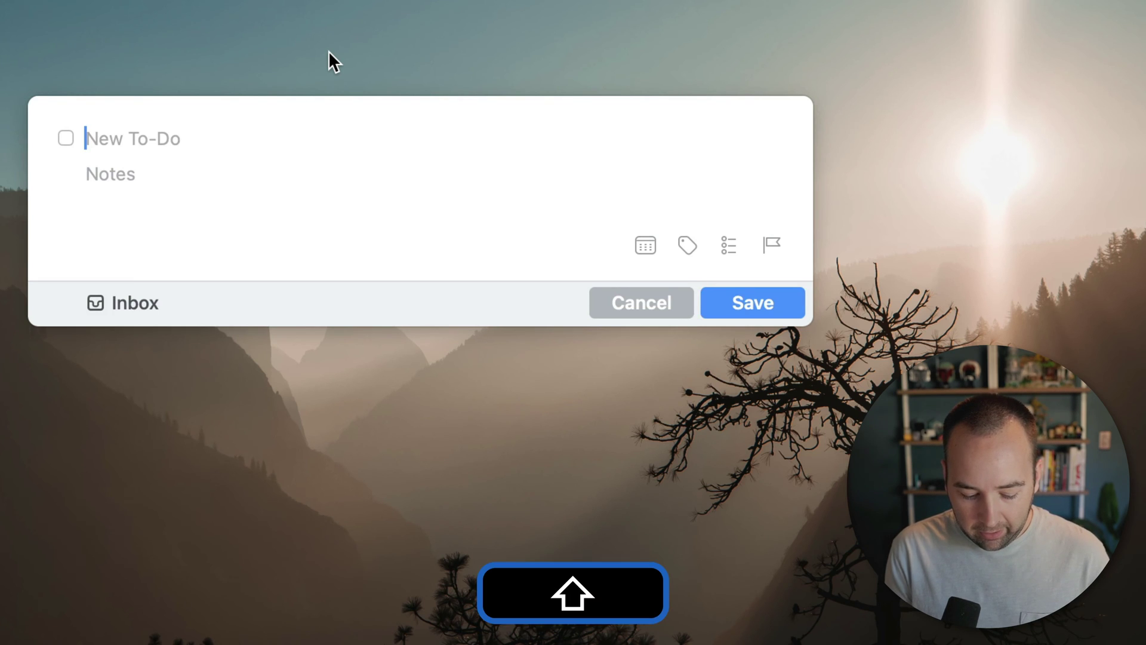
type("NEW TAK")
key("BackSpace")
type("SK")
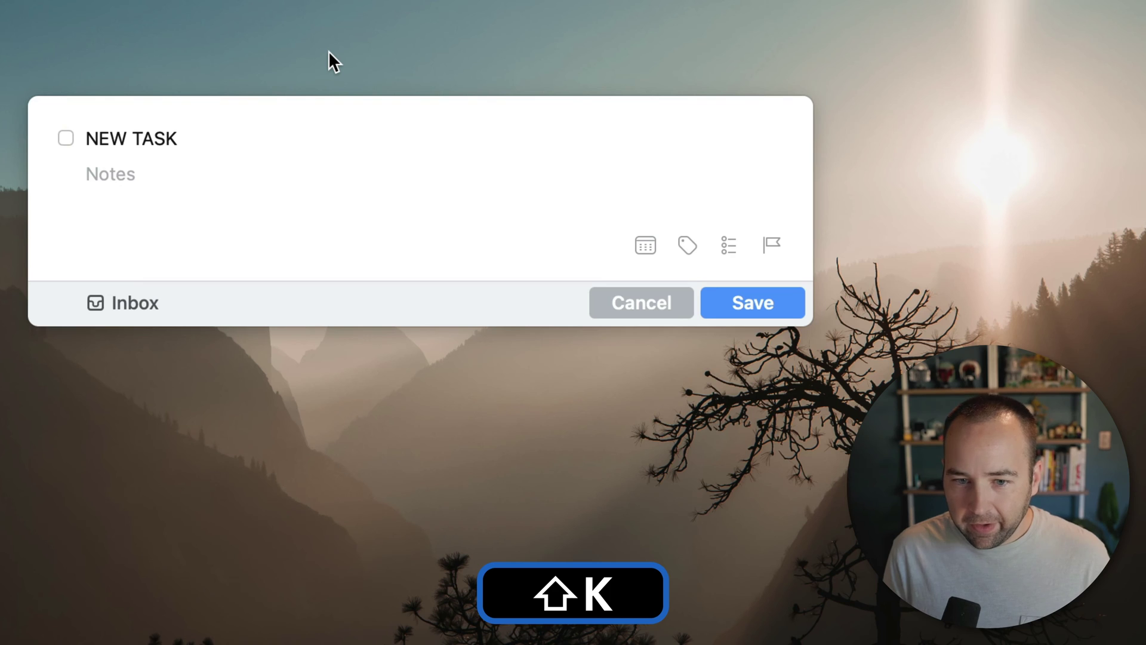
Step: Schedule NEW TASK for Today in the Computer project, save it, and return to Things
key("Tab")
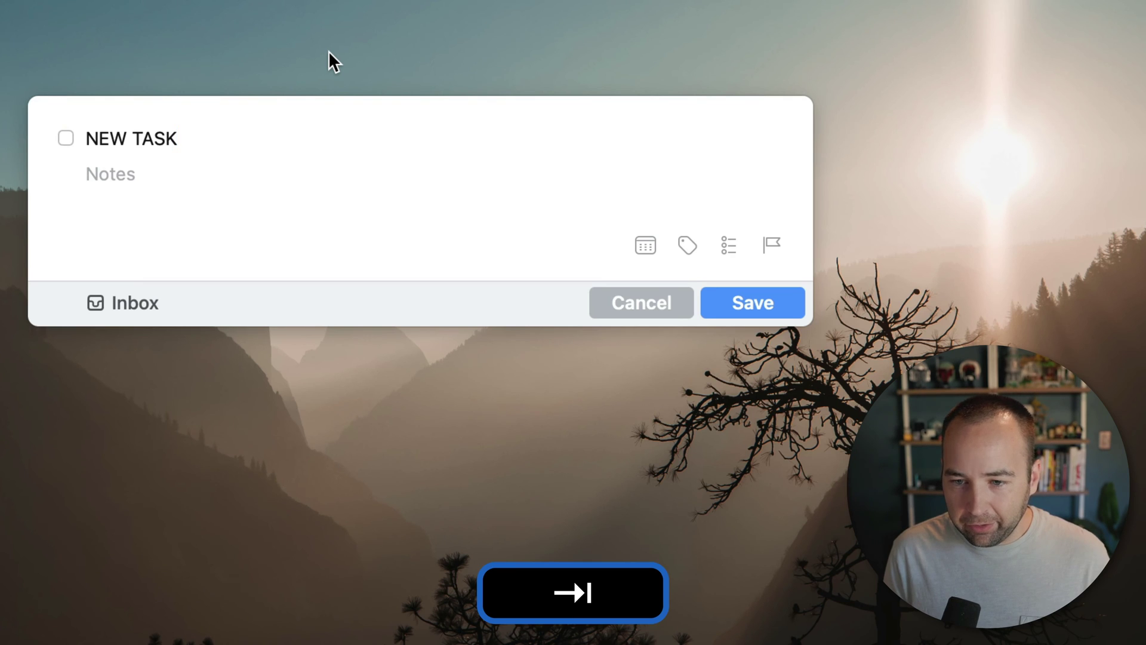
key("Tab")
key("Down")
key("Return")
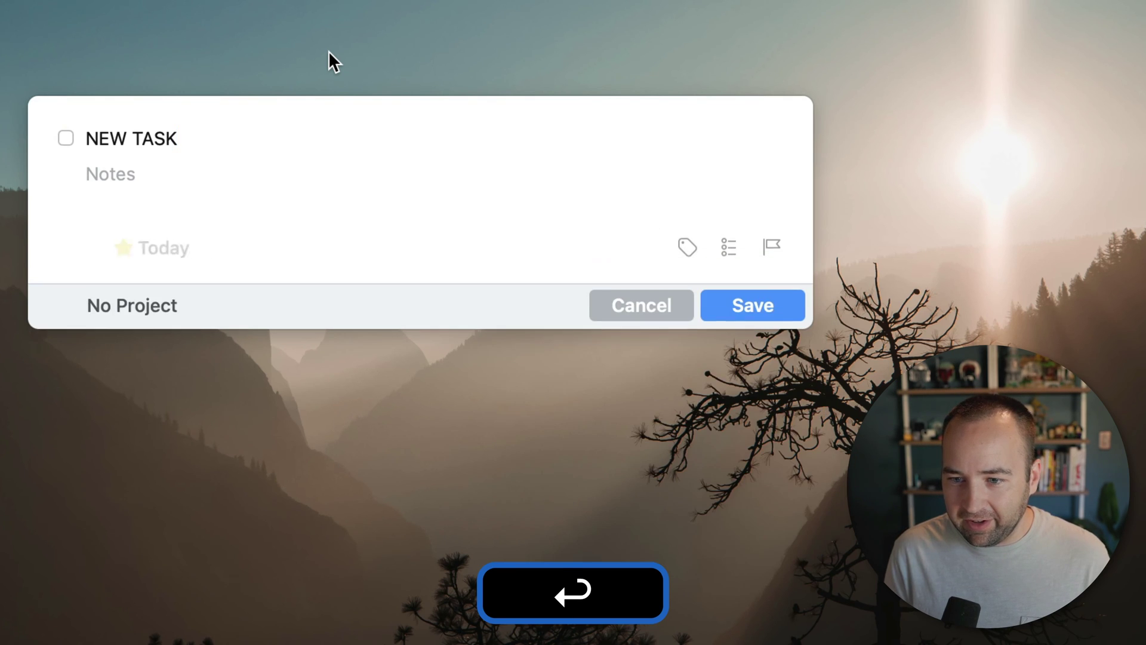
key("Tab")
key("Tab")
key("Tab")
key("Tab")
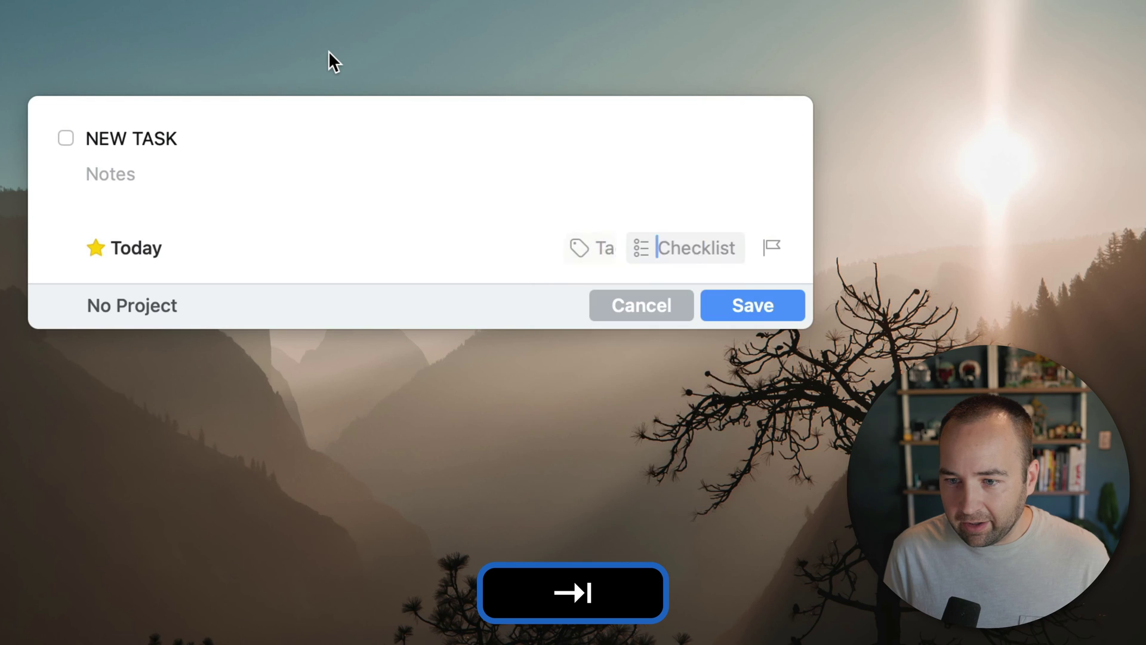
key("Down")
key("Down")
key("Down")
key("Down")
key("Down")
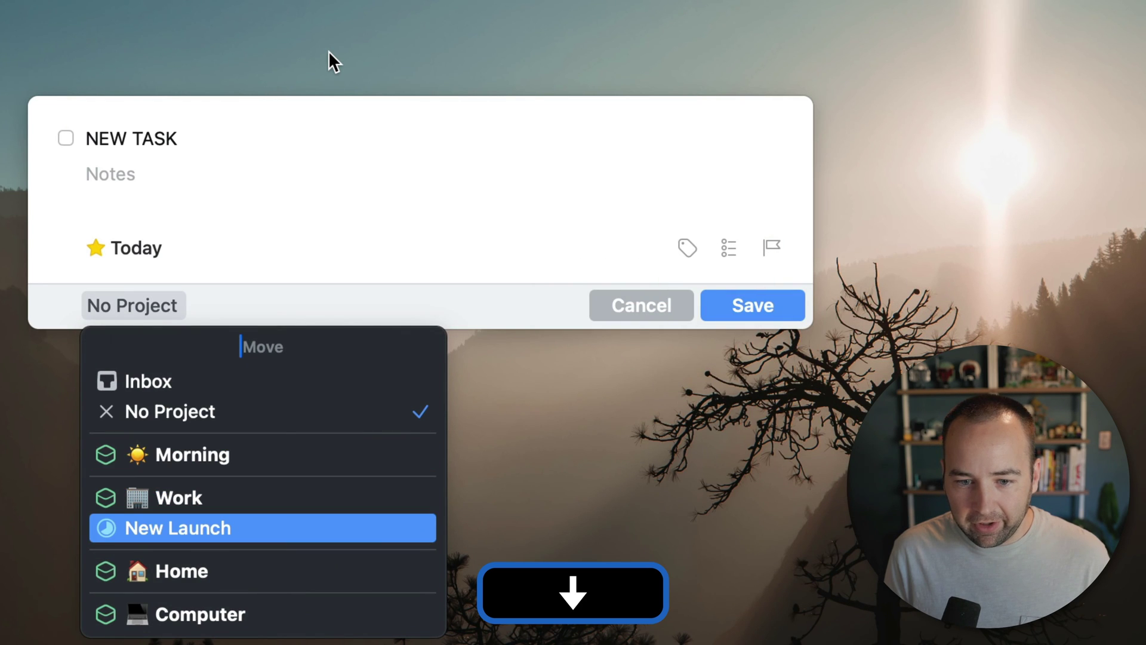
key("Return")
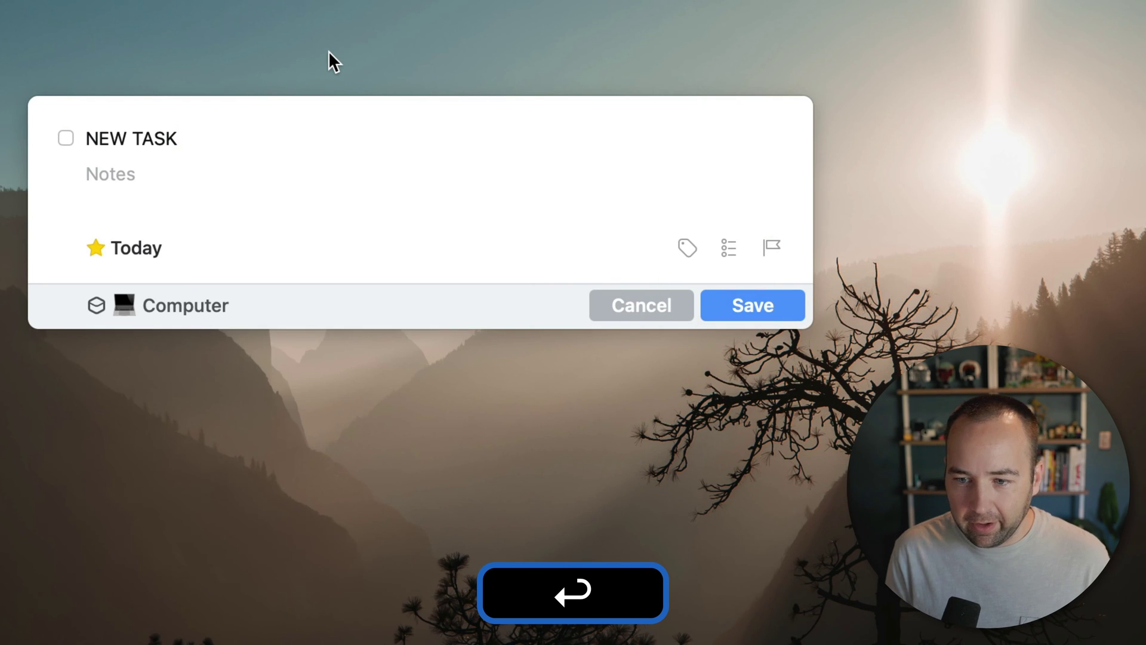
key("Return")
key("super+Tab")
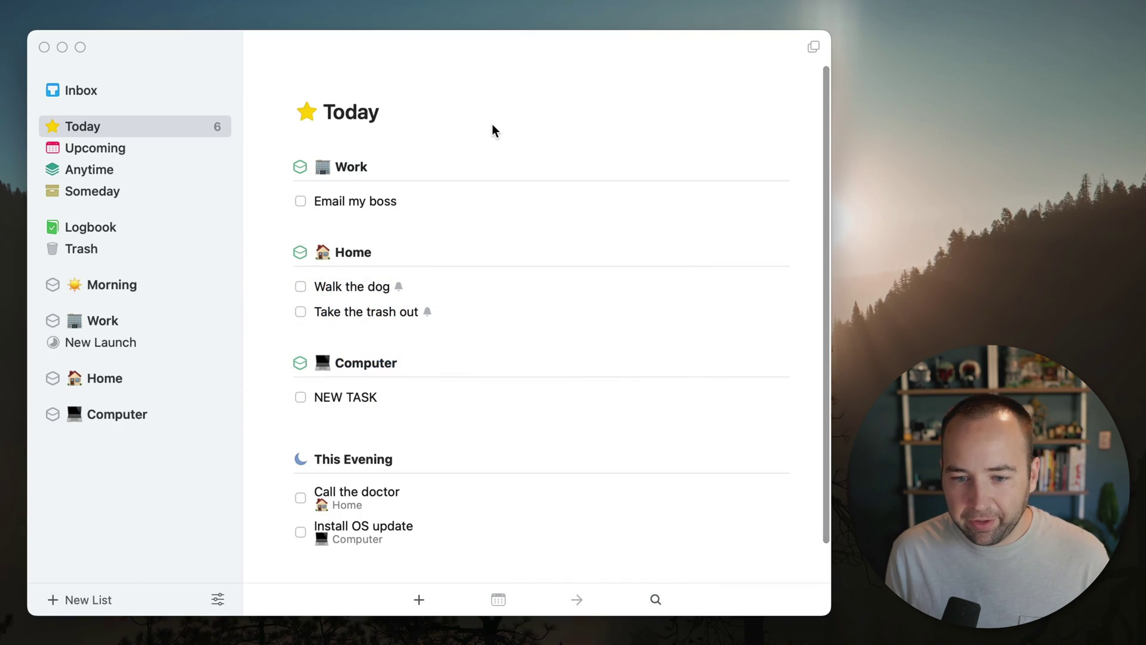
Step: Toggle NEW TASK's selection, then start an empty new to-do with ⌘N and discard it
left_click(353, 394)
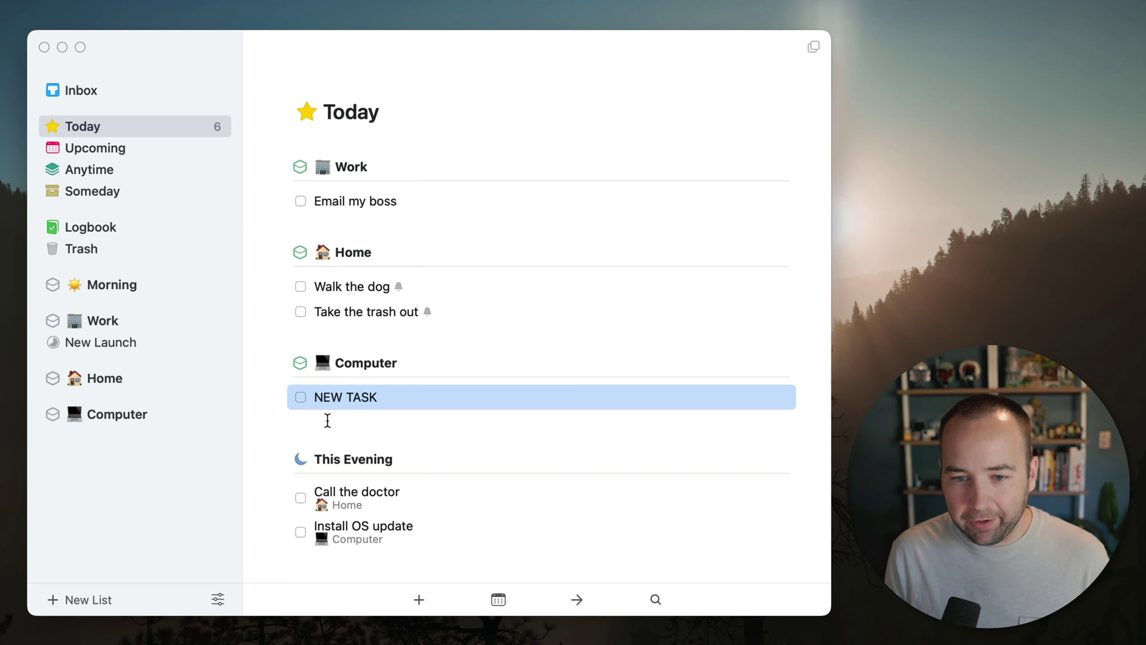
left_click(430, 439)
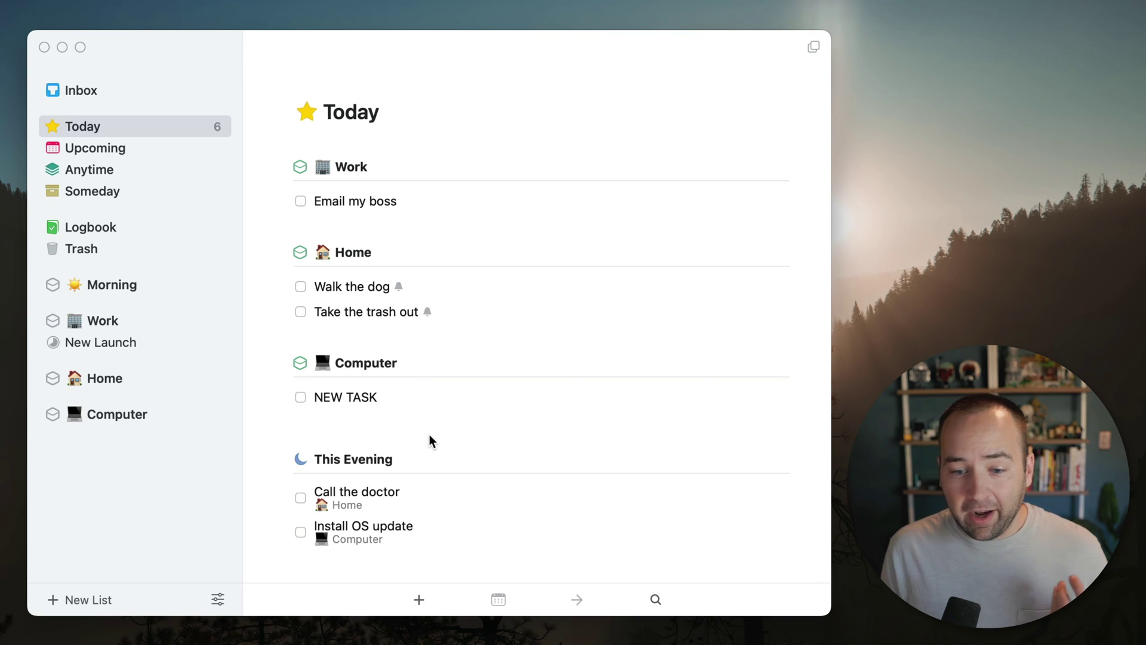
key("super")
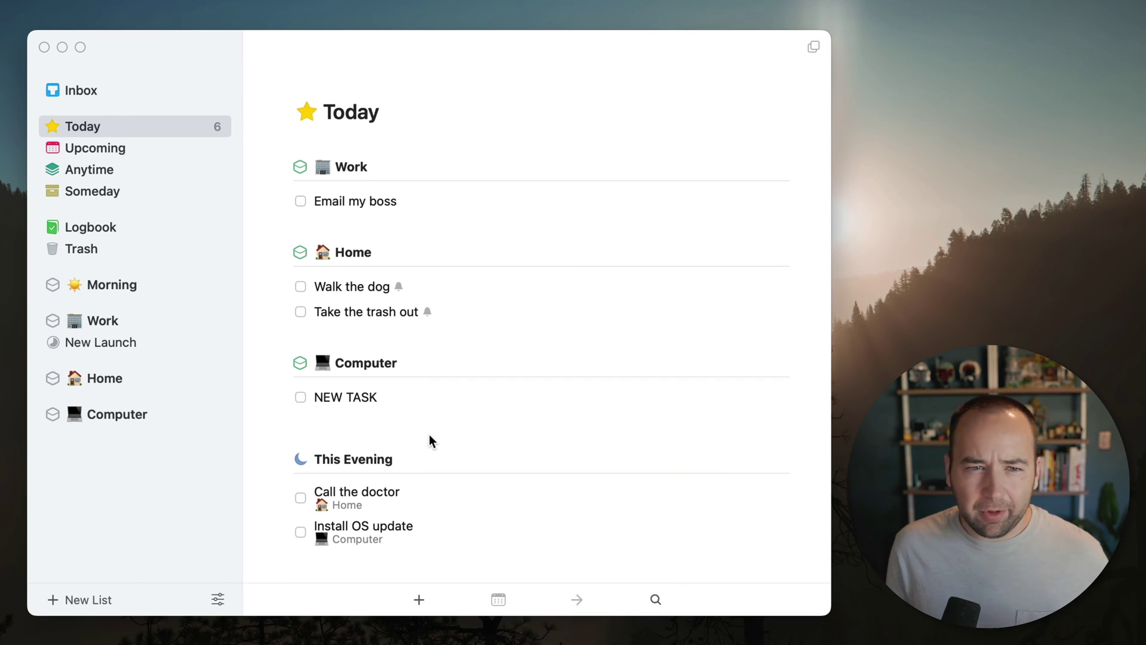
key("super+n")
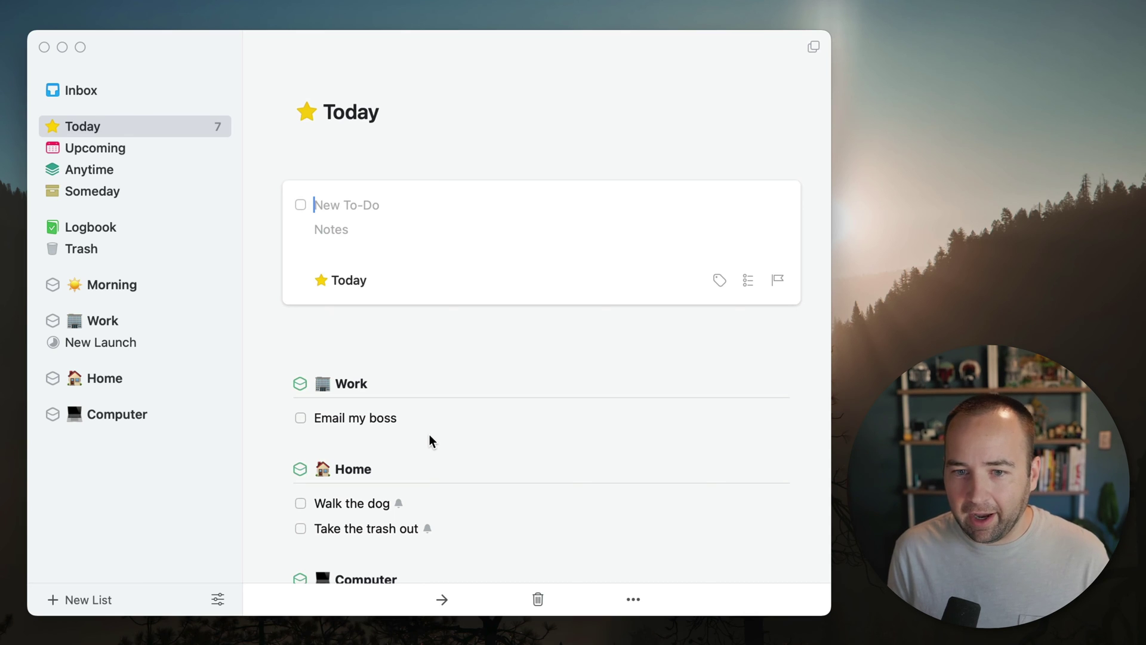
key("Escape")
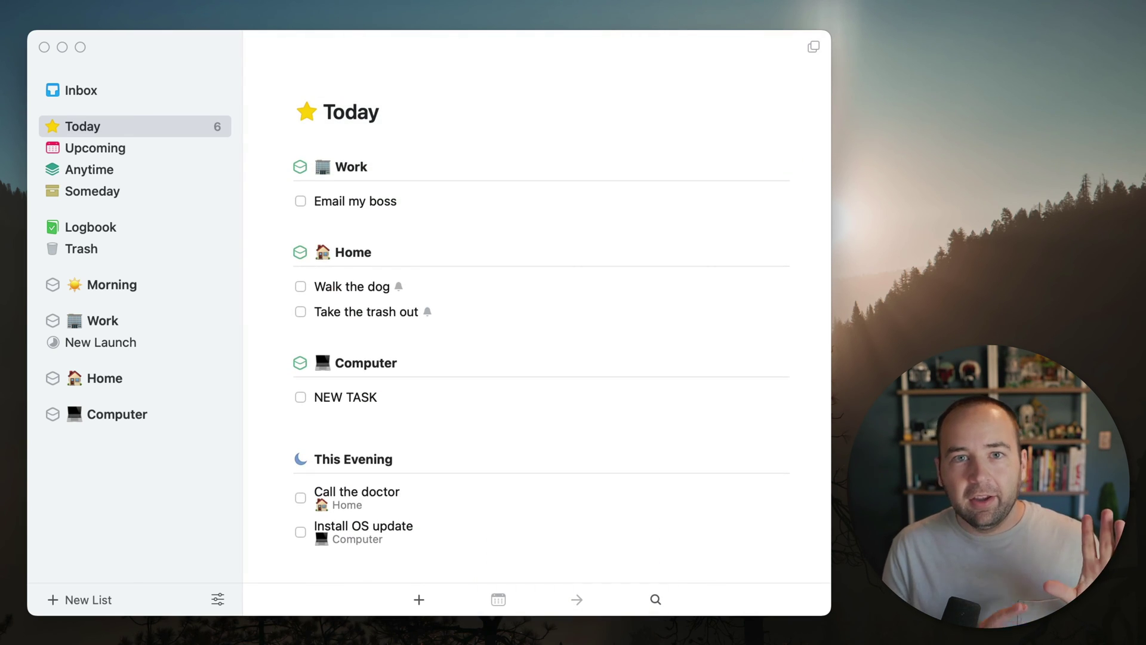
Step: Complete NEW TASK from the keyboard so the Computer section leaves Today
key("Up")
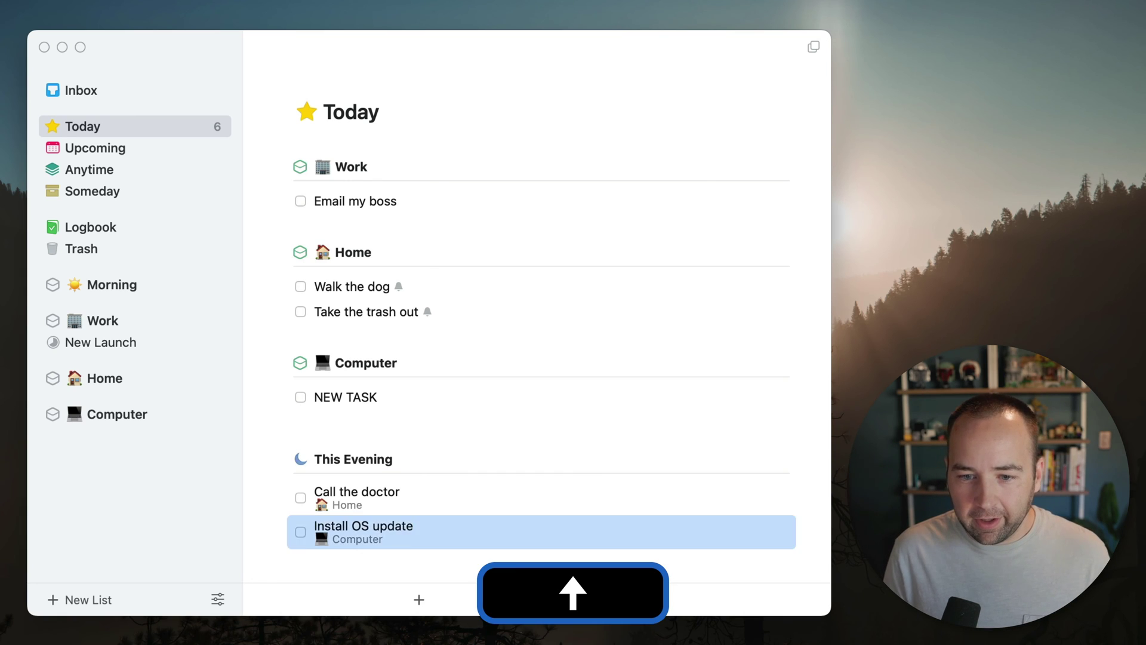
key("Up")
key("Up")
key("Down")
key("super+k")
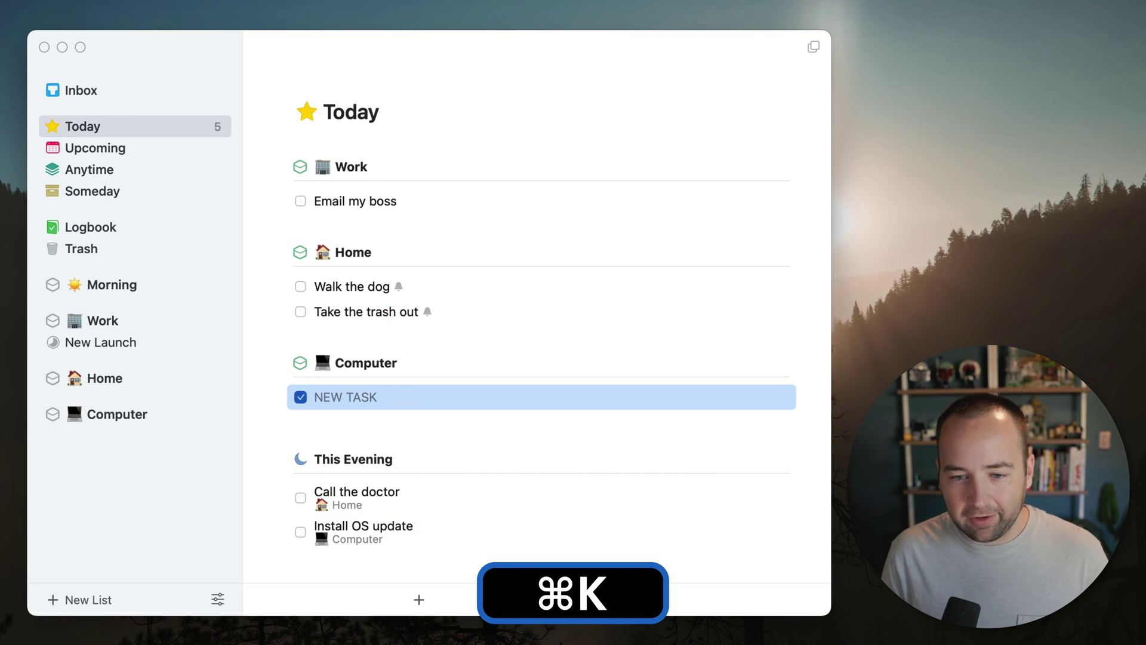
key("Down")
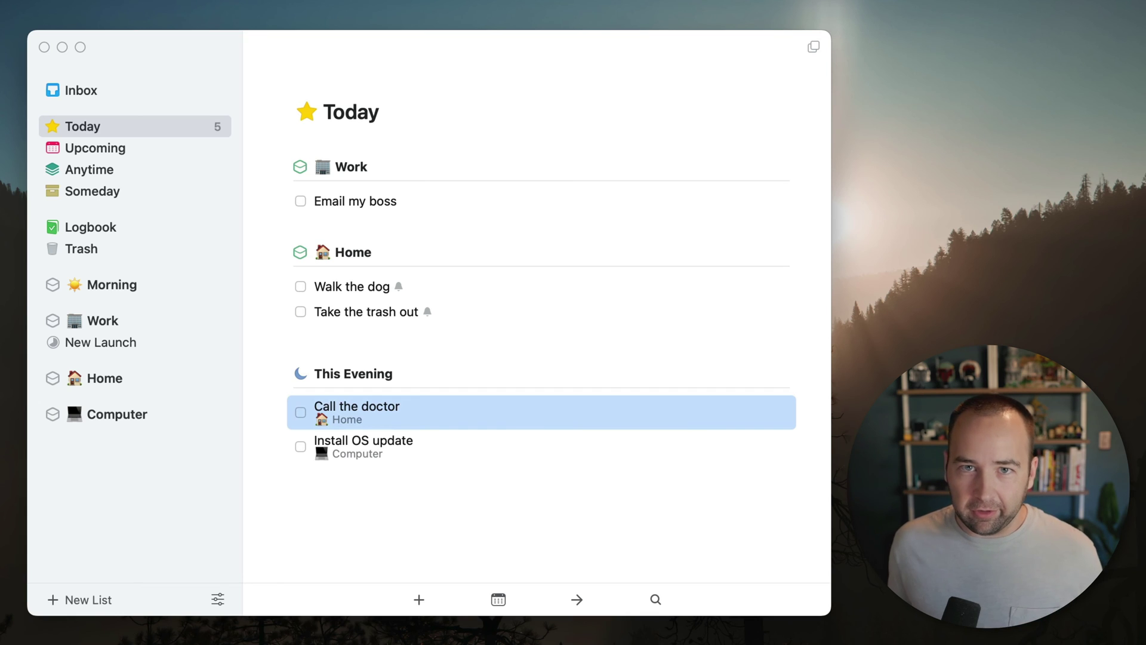
left_click(439, 490)
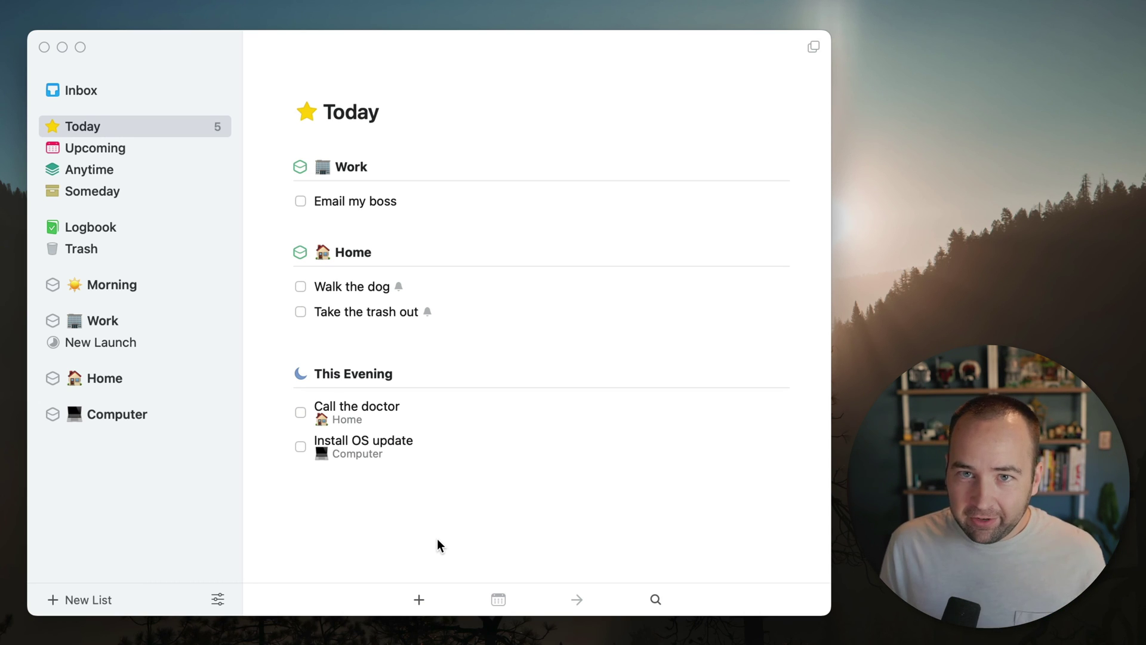
left_click(418, 597)
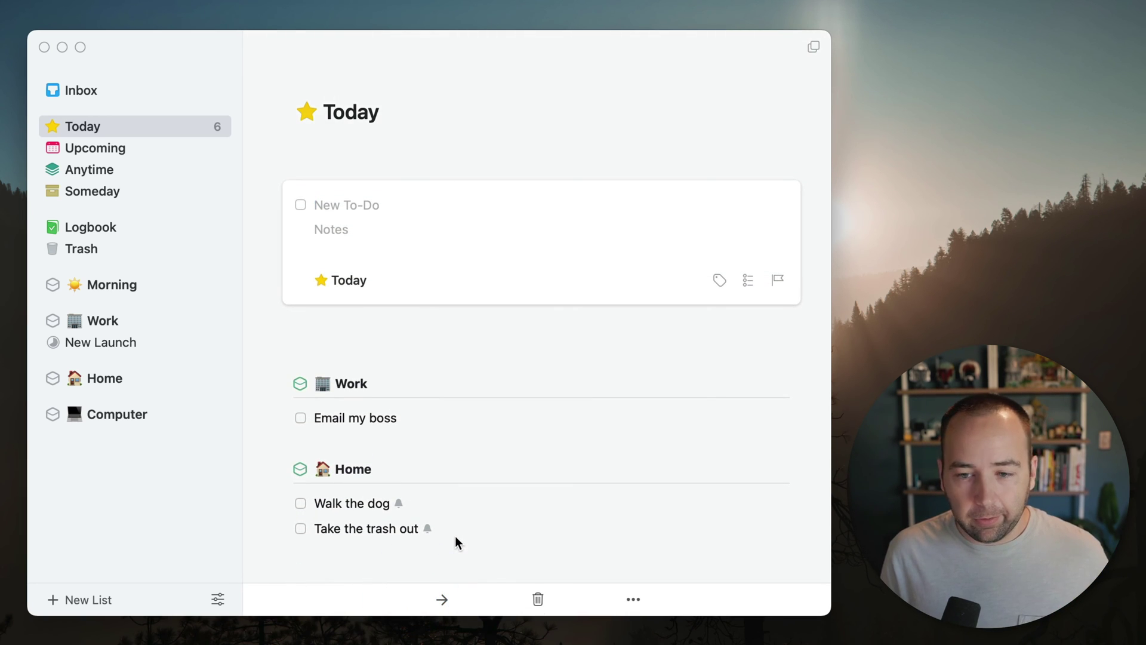
Step: Title the new Today to-do 'Pay the rent' by editing the typed 'Rent'
type("Rent")
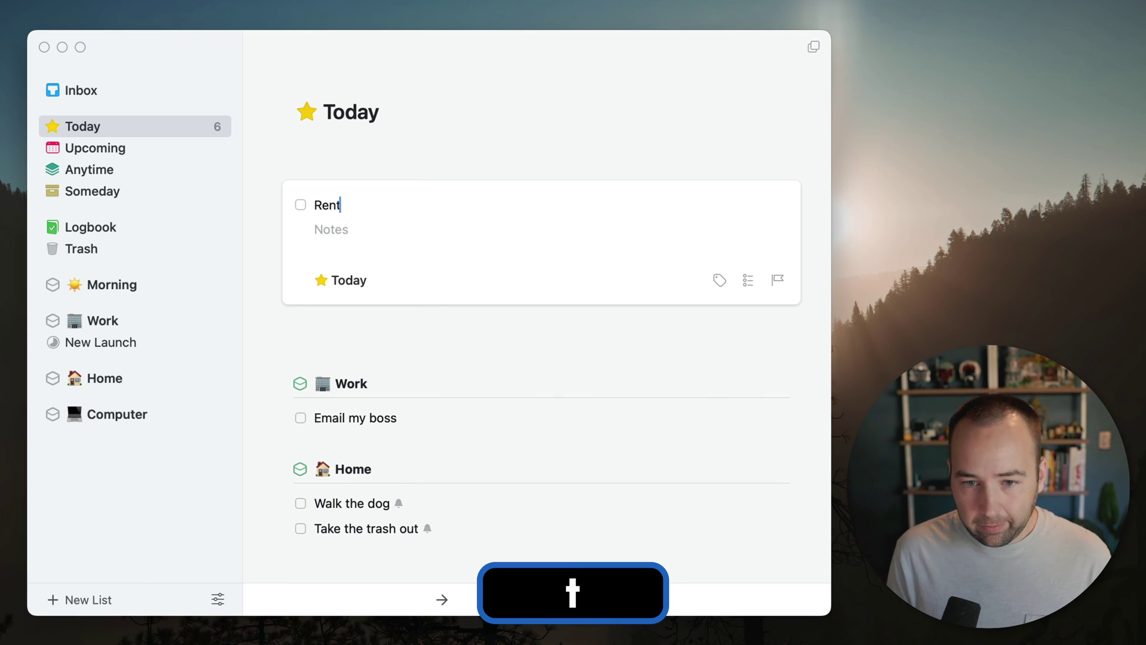
key("super+Left")
type("Pay the")
key("super+Right")
key("Left")
key("Left")
key("Left")
key("shift+Left")
type("r")
key("Right")
key("Right")
key("Right")
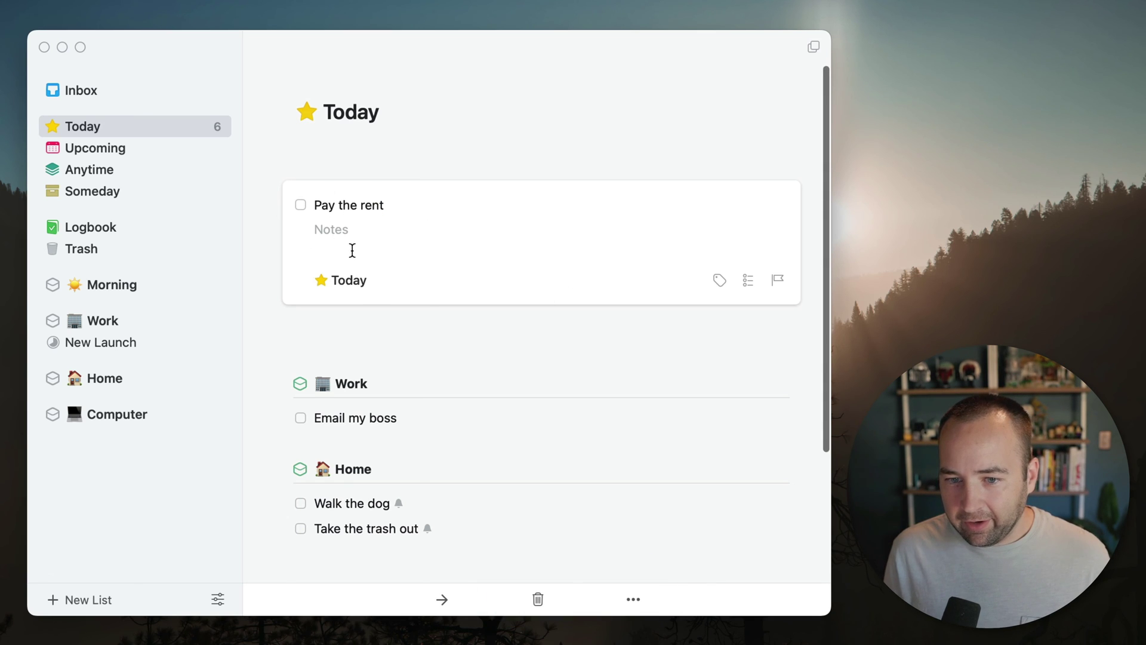
left_click(635, 601)
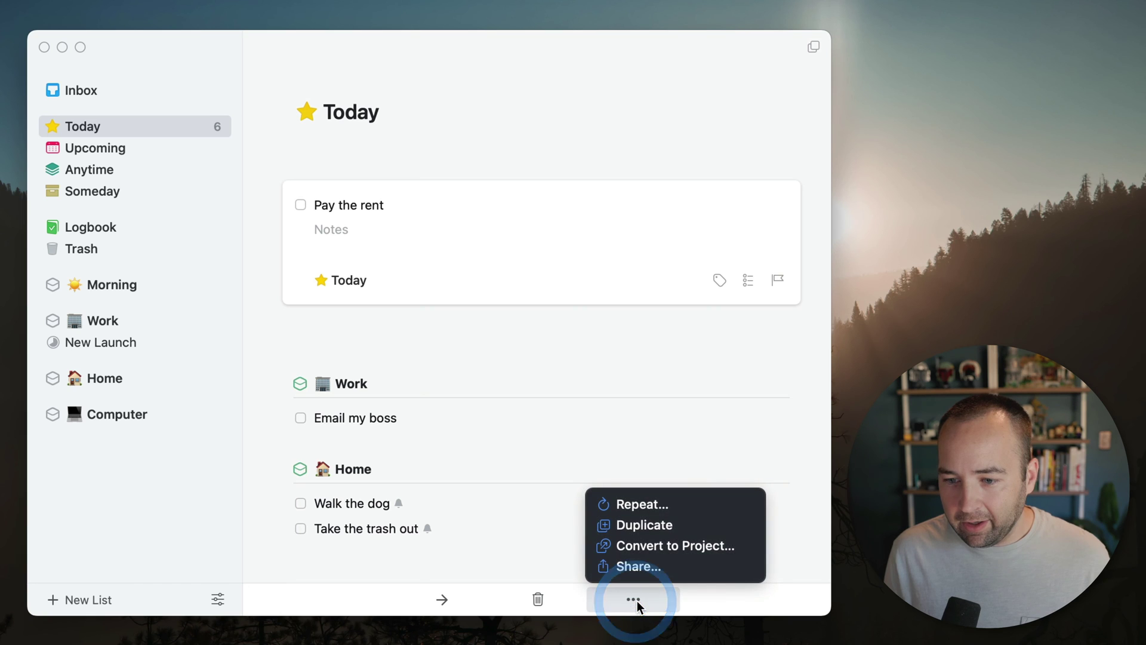
Step: Make the rent to-do repeat monthly, every 1 month on the 5th day
left_click(632, 503)
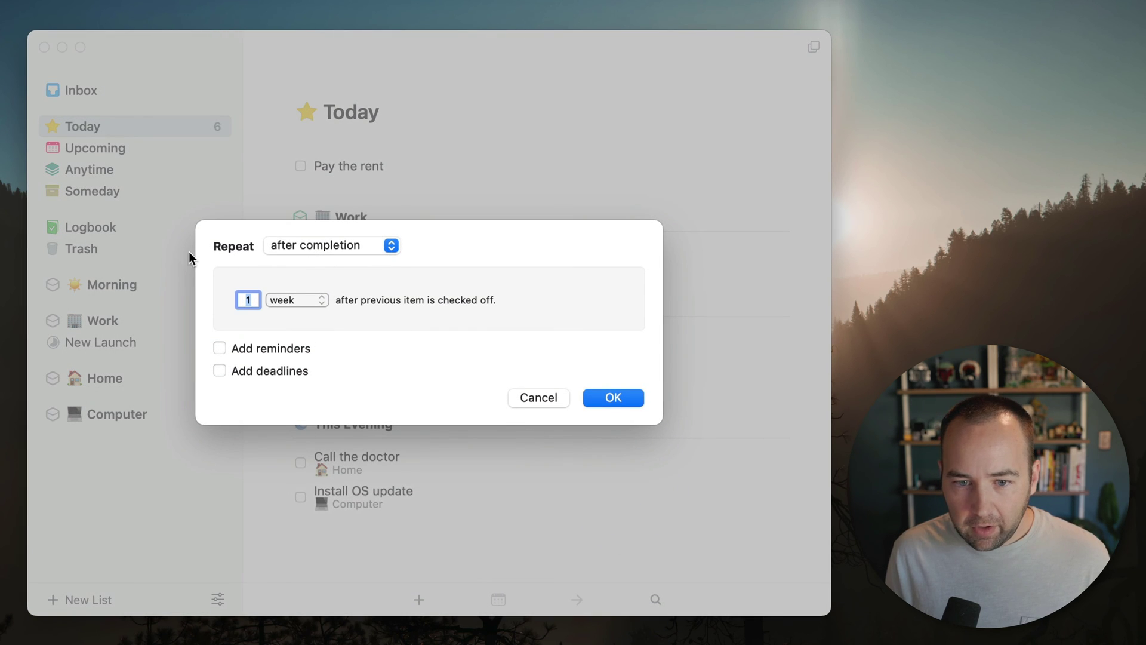
left_click(306, 246)
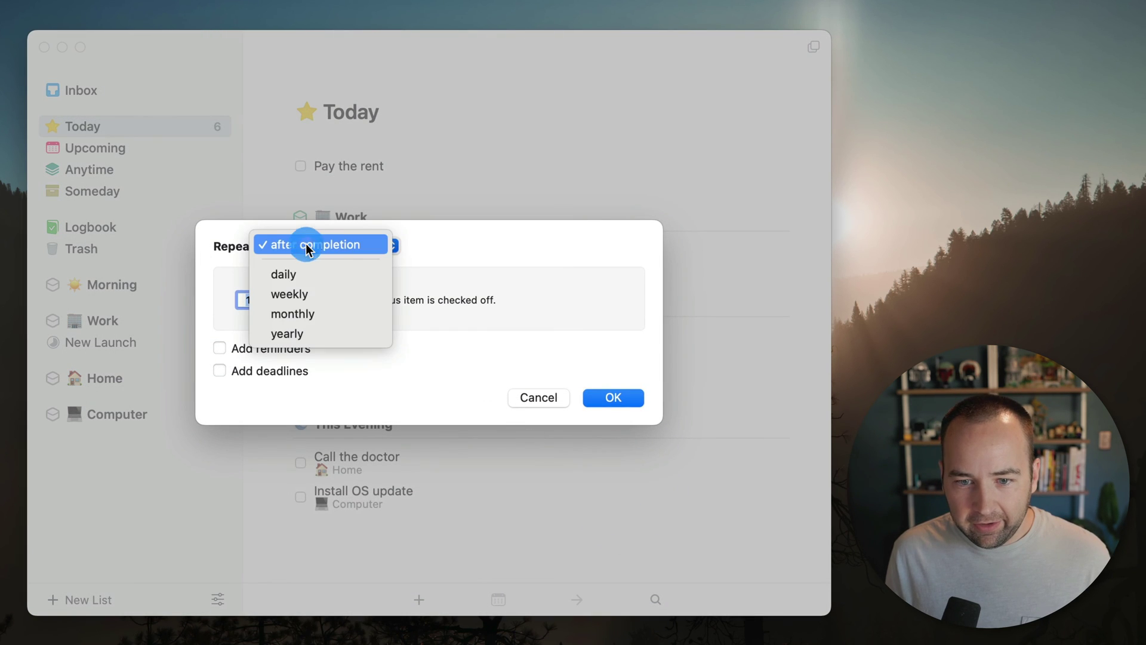
left_click(302, 305)
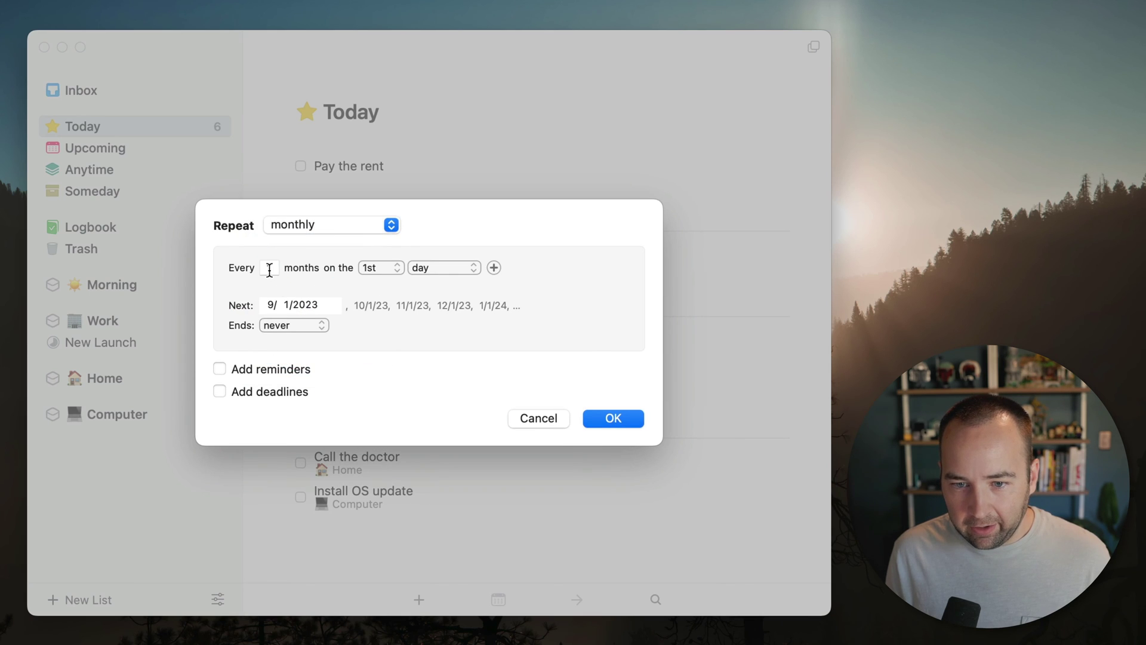
left_click(378, 267)
left_click(378, 341)
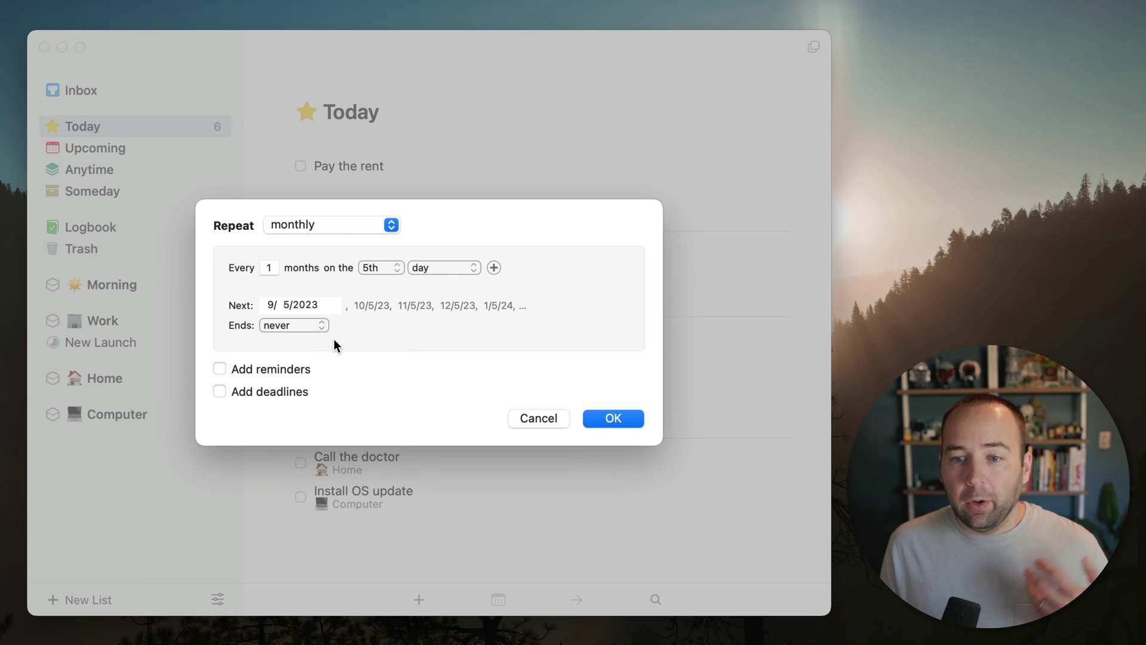
left_click(617, 418)
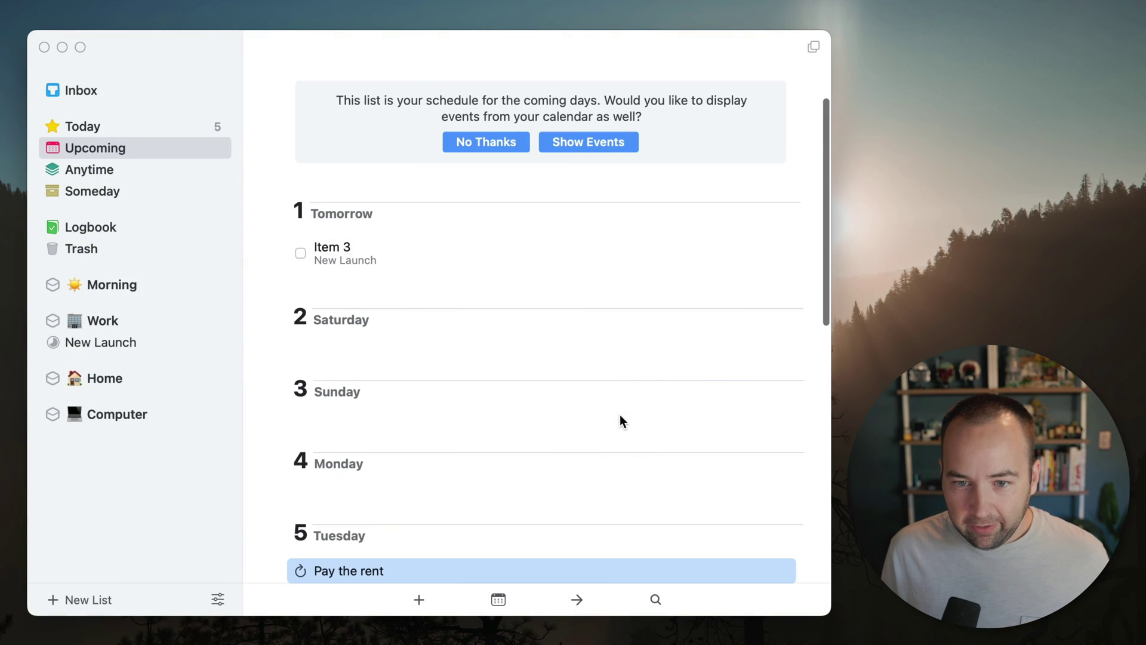
Step: Decline calendar events, return to Today, and check off Email my boss and all remaining to-dos
left_click(485, 142)
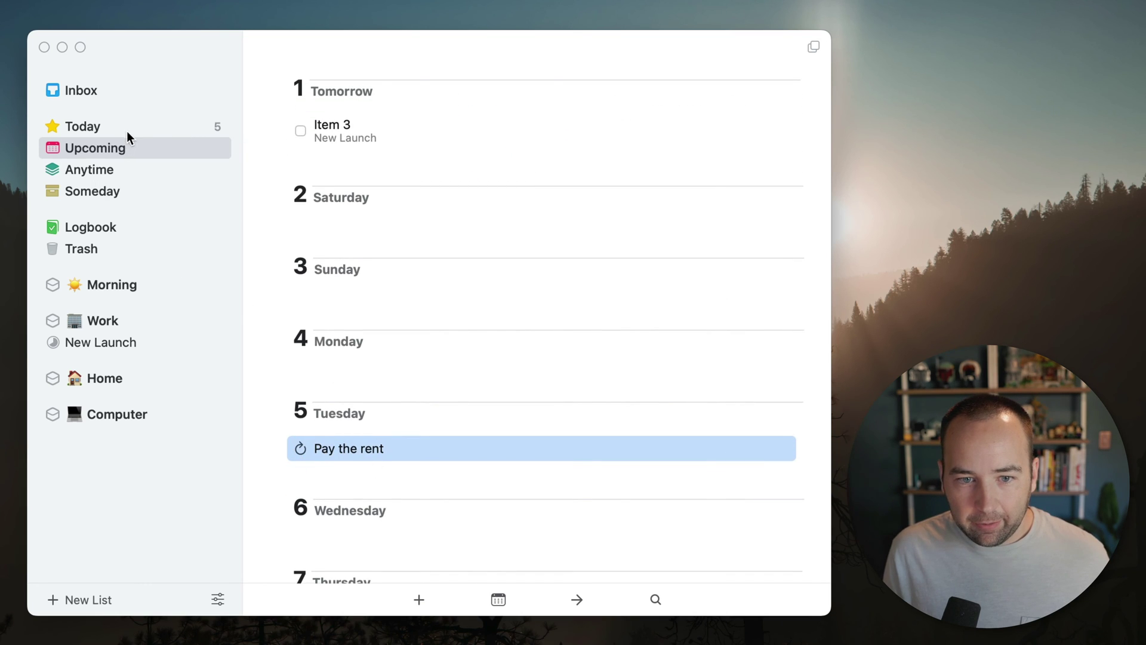
left_click(126, 130)
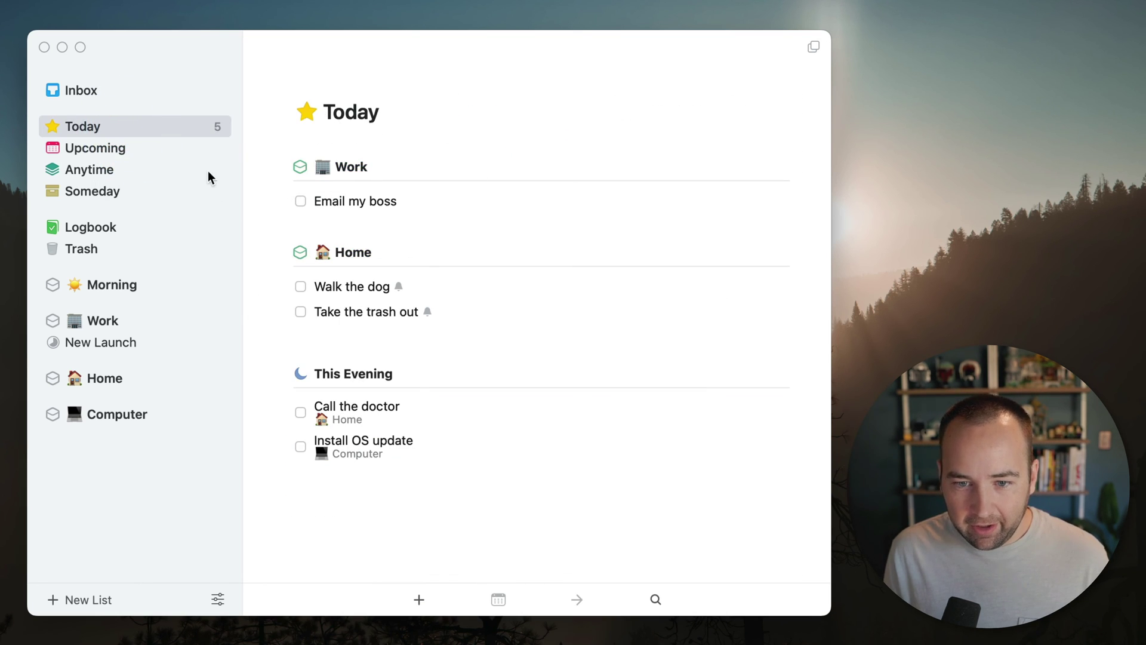
left_click(300, 201)
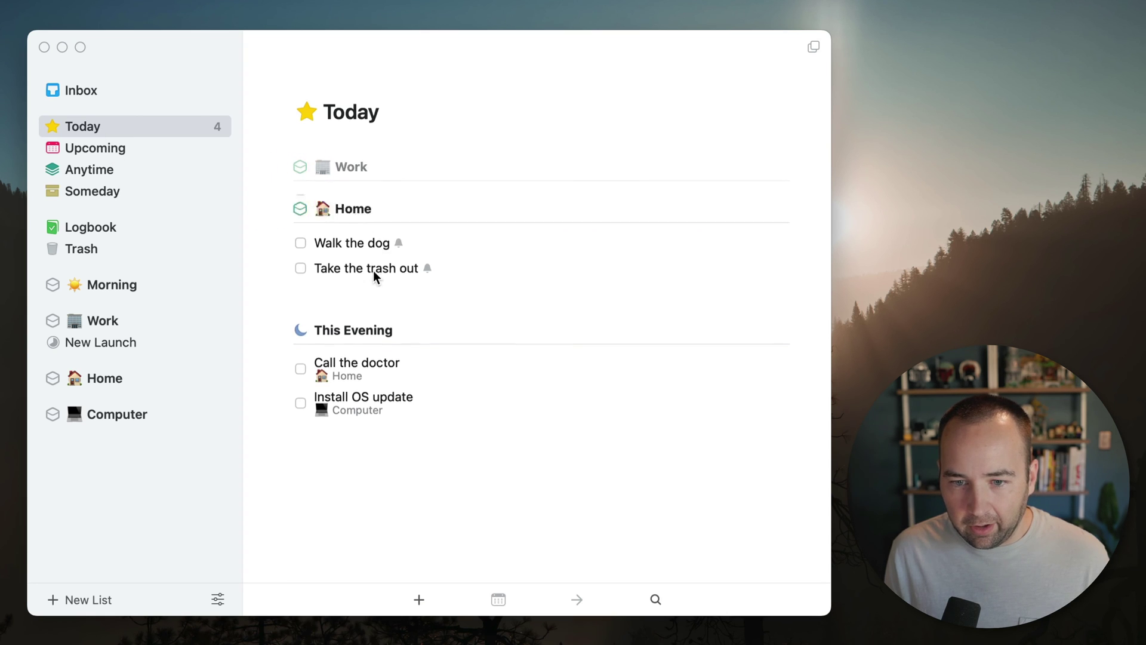
key("super+a")
key("super+k")
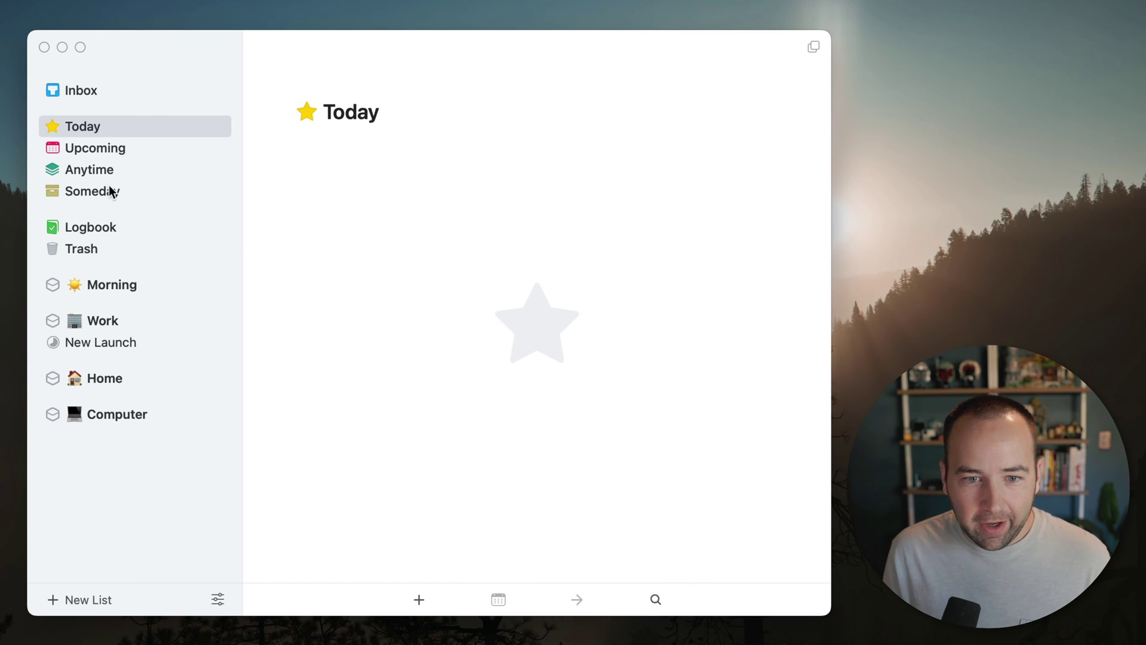
Step: Check off Item 3 in Upcoming and select the Pay the rent to-do
left_click(105, 149)
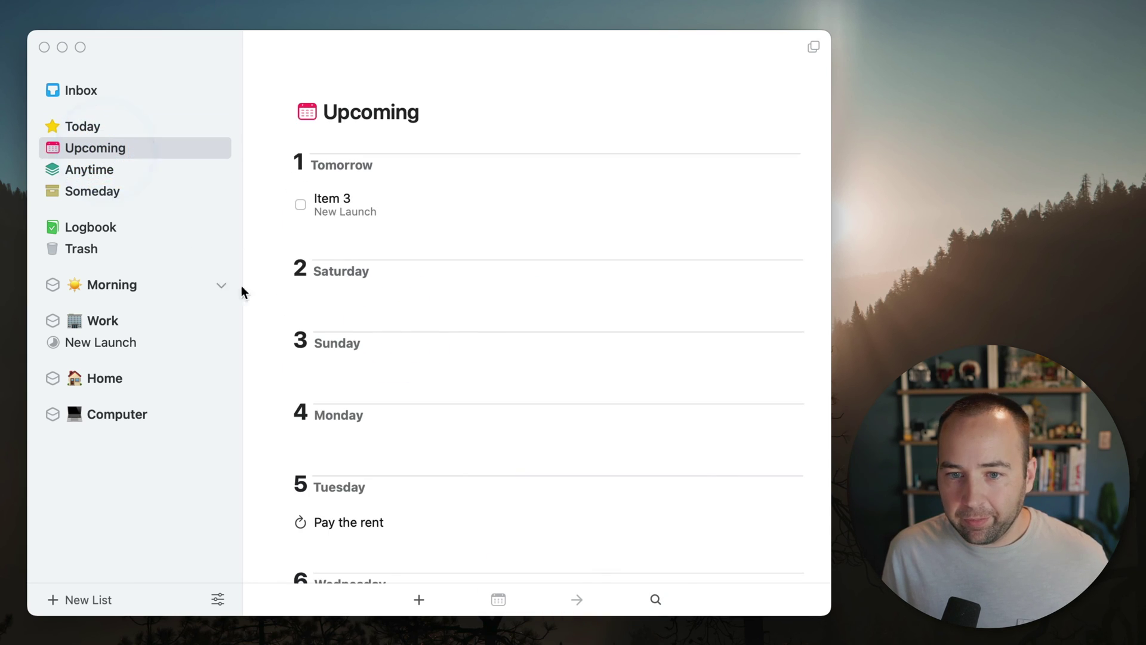
left_click(302, 204)
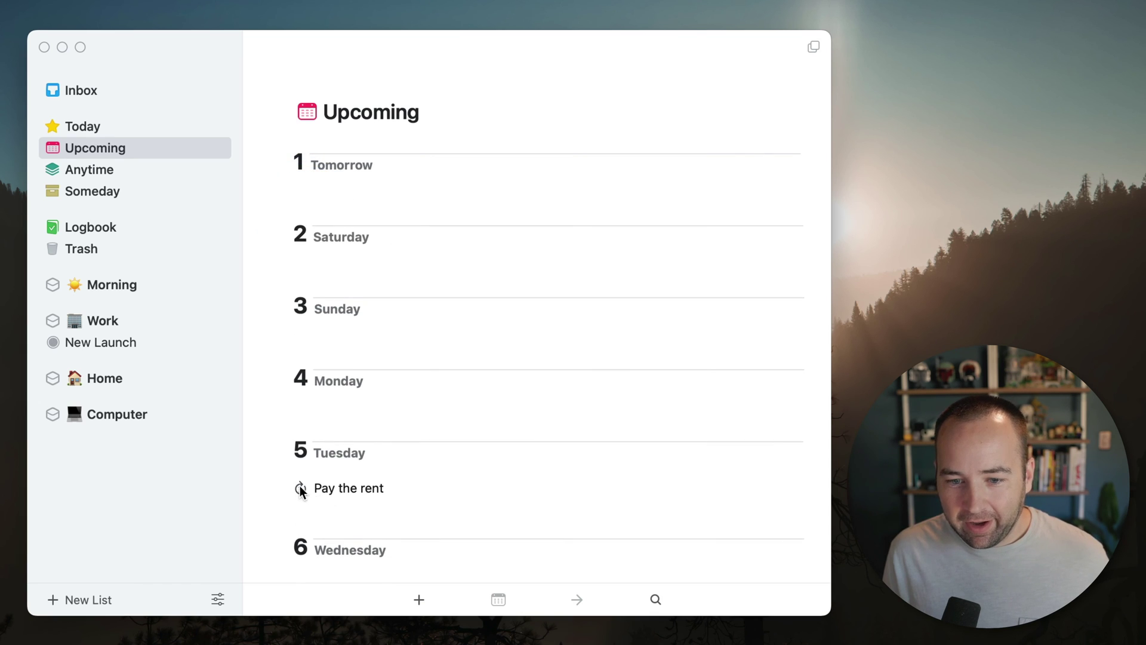
left_click(346, 488)
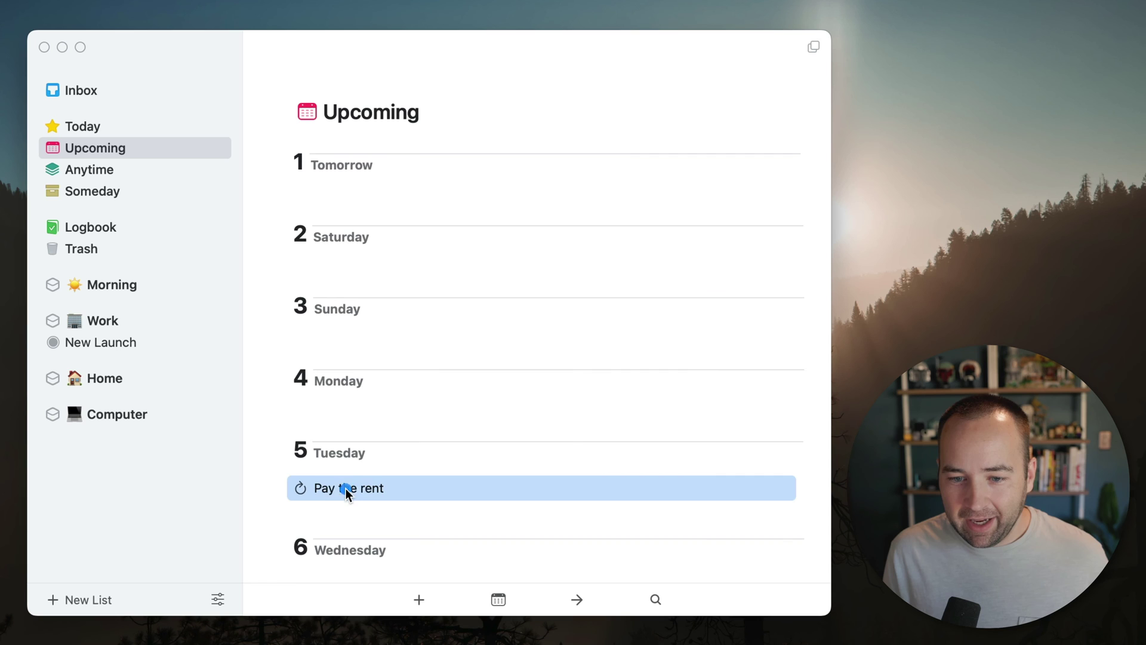
left_click(300, 488)
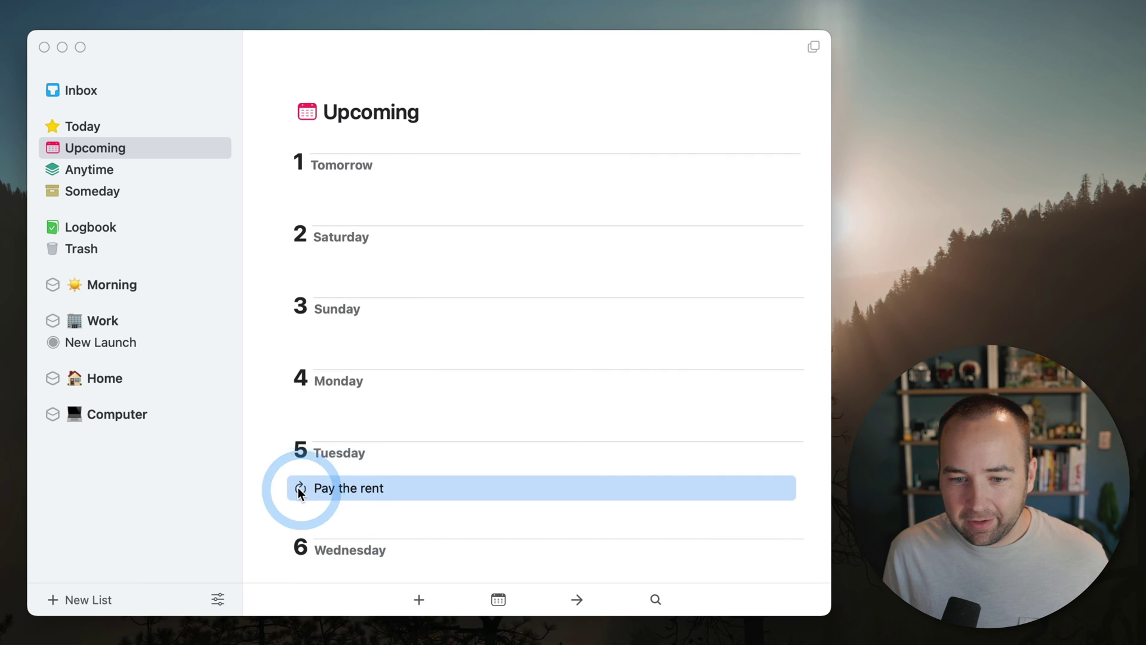
Step: Open Pay the rent and bring up options for its monthly repeat rule
double_click(332, 490)
left_click(431, 395)
left_click(384, 382)
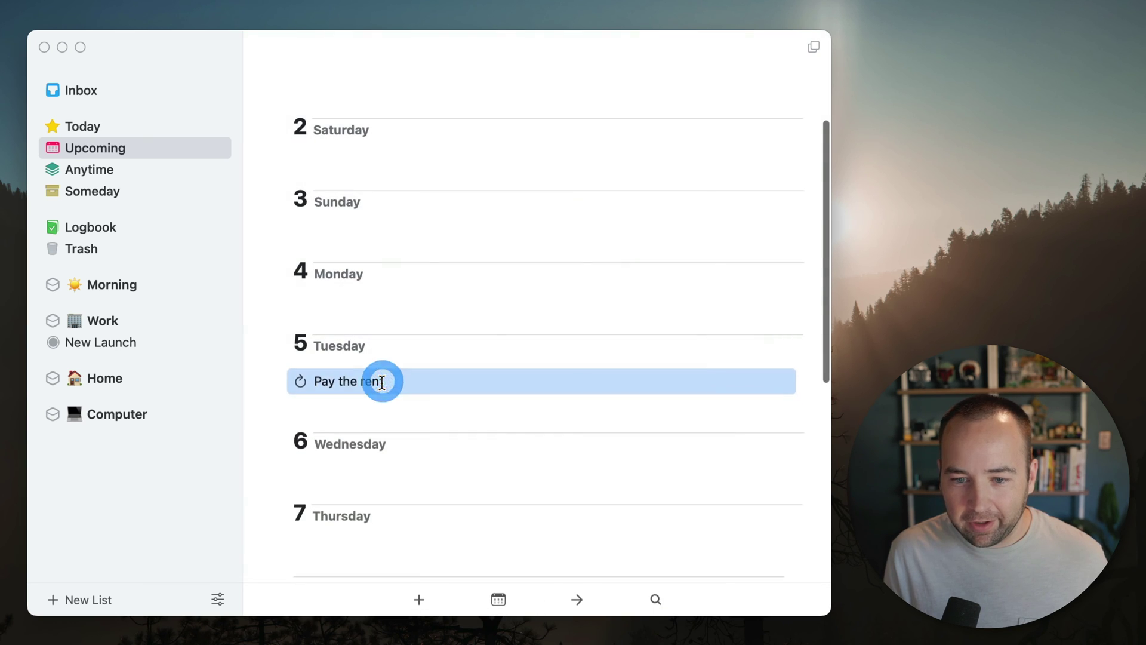
left_click(347, 398)
left_click(346, 384)
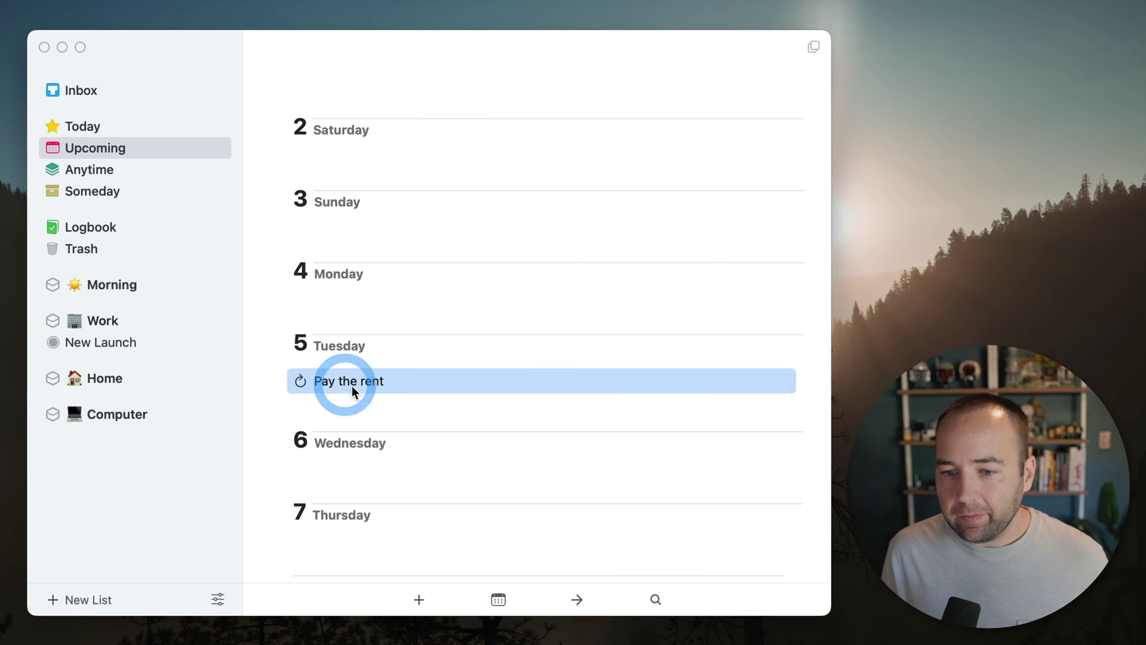
double_click(363, 382)
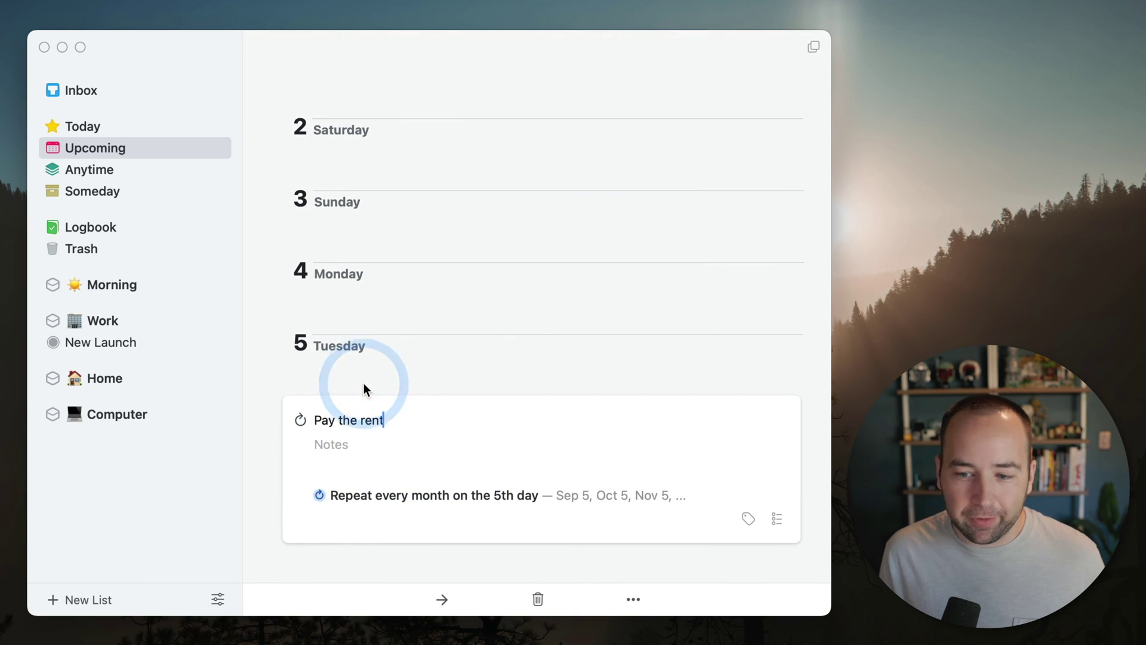
left_click(496, 492)
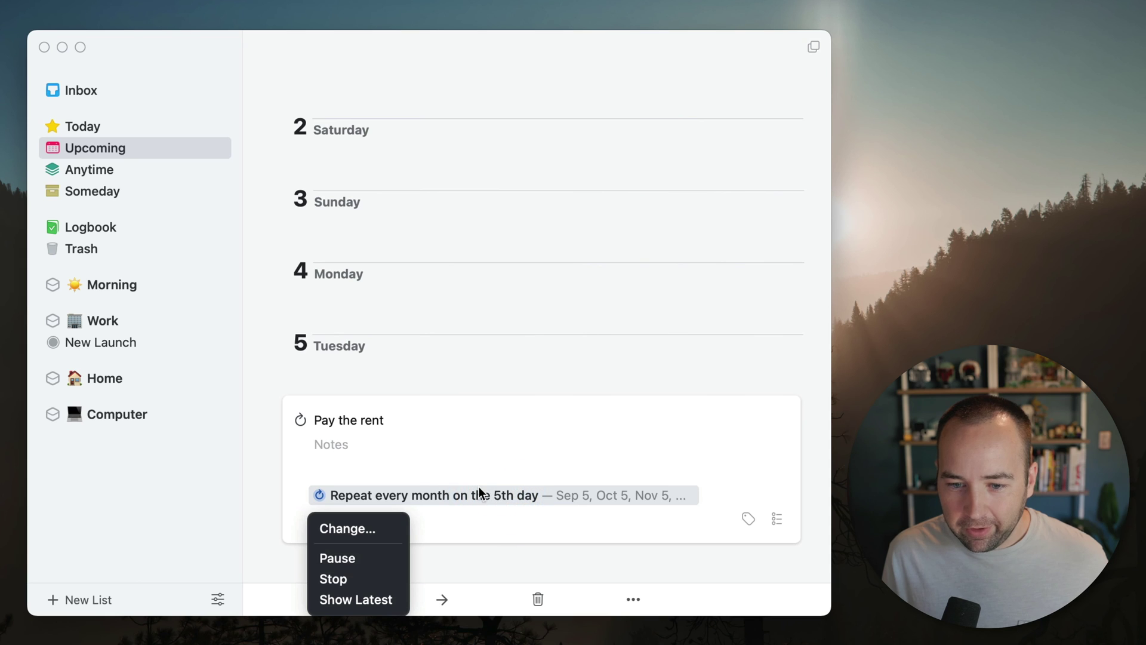
Step: Add deadlines to the rent repeat, starting it 7 days earlier
left_click(346, 528)
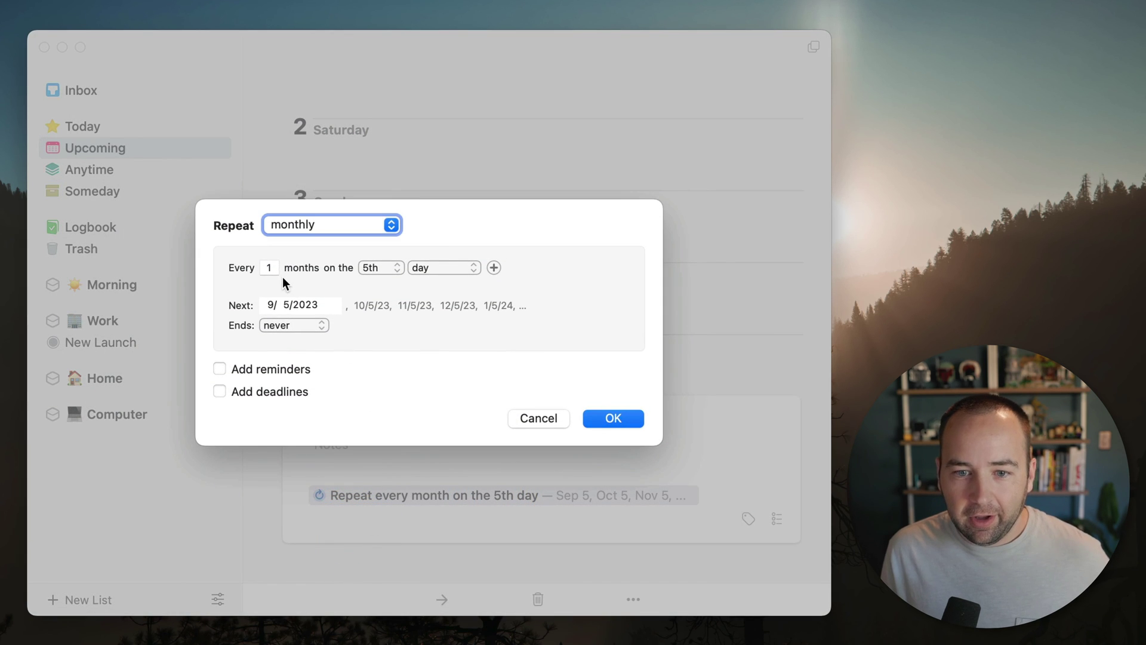
left_click(219, 392)
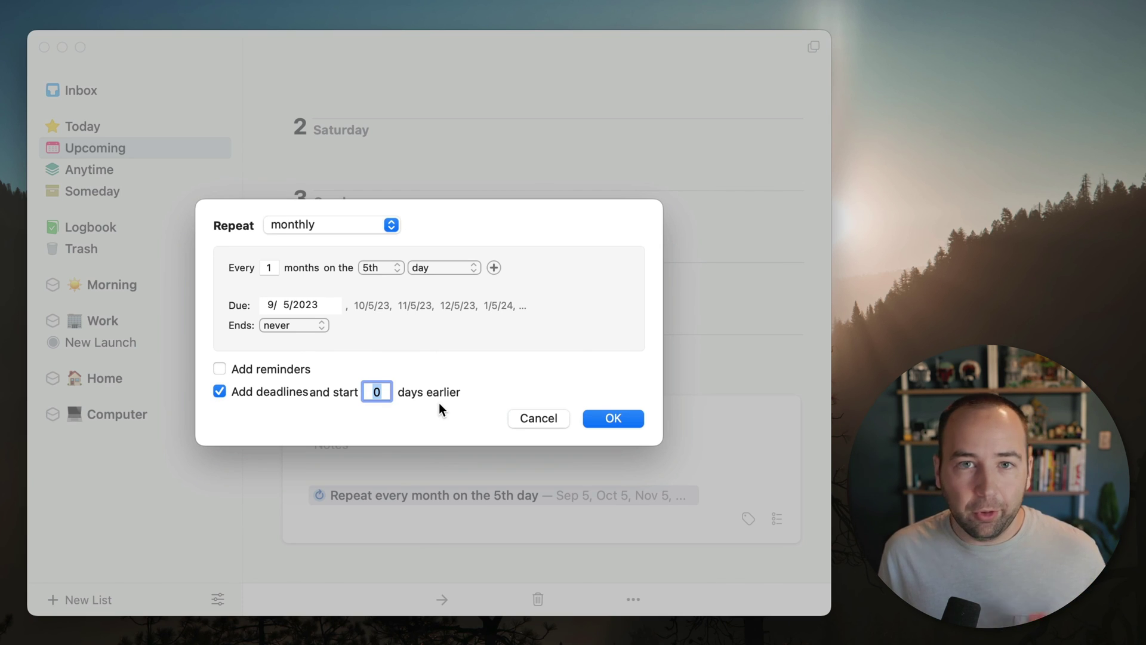
type("7")
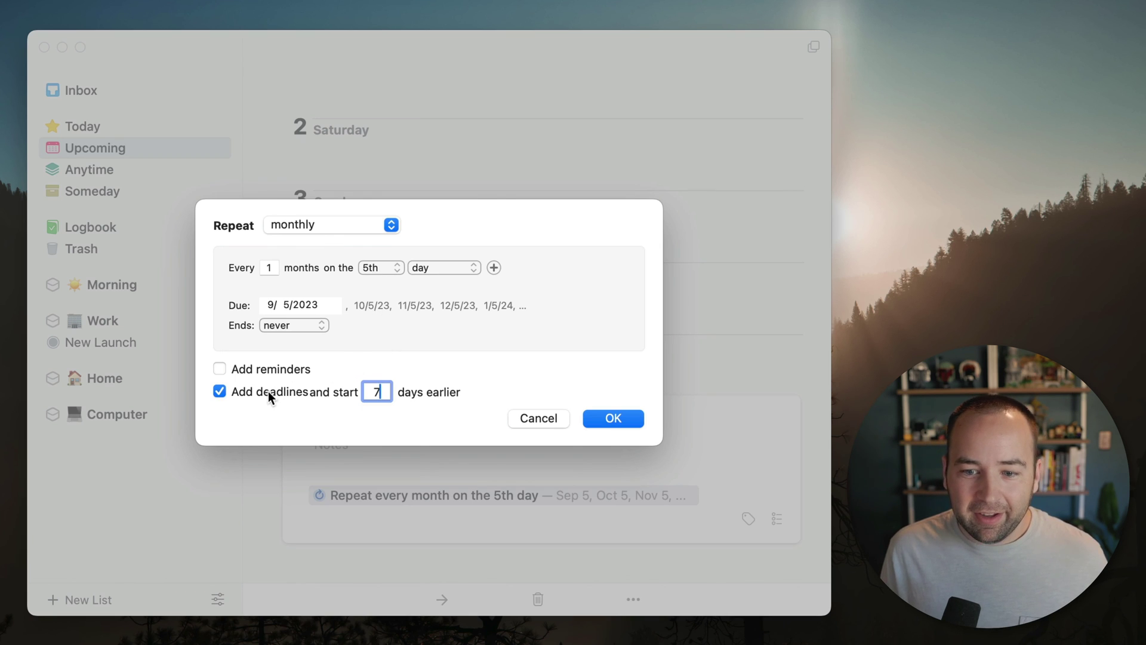
left_click(620, 418)
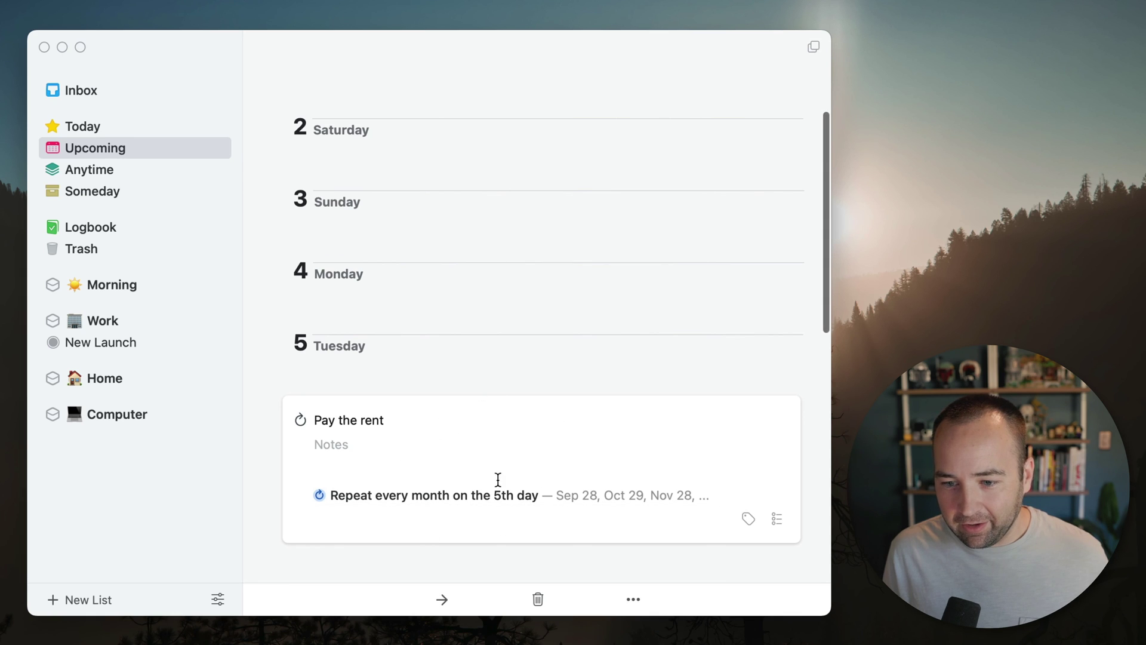
Step: Reopen the repeat settings to review them, then close them unchanged and collapse the to-do
left_click(526, 500)
left_click(351, 529)
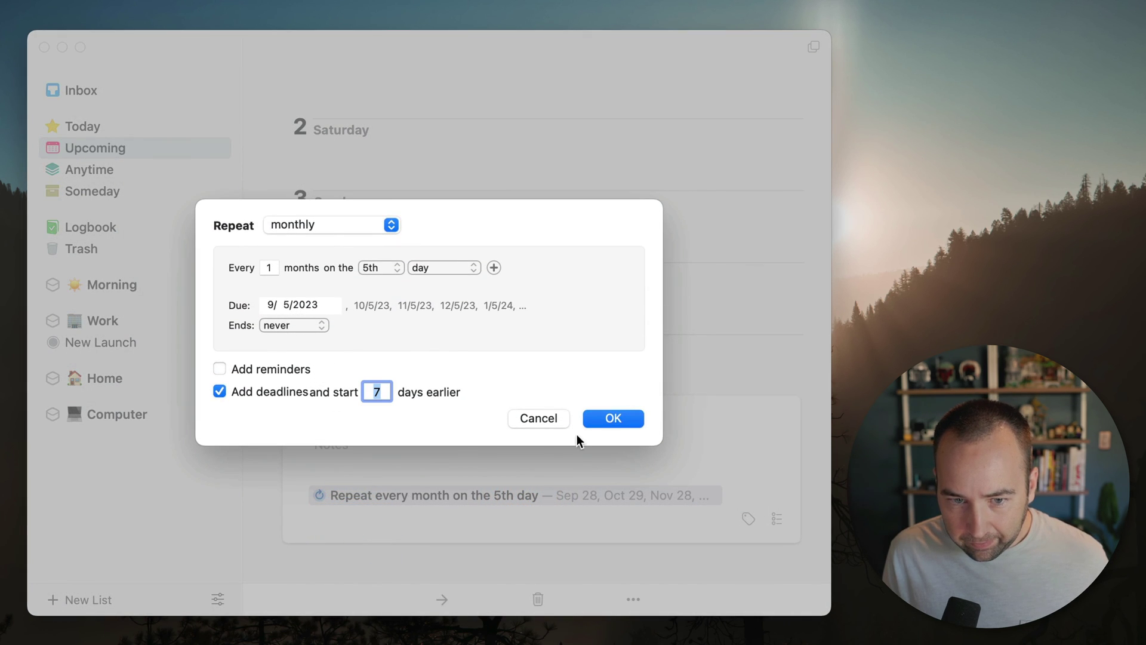
left_click(612, 418)
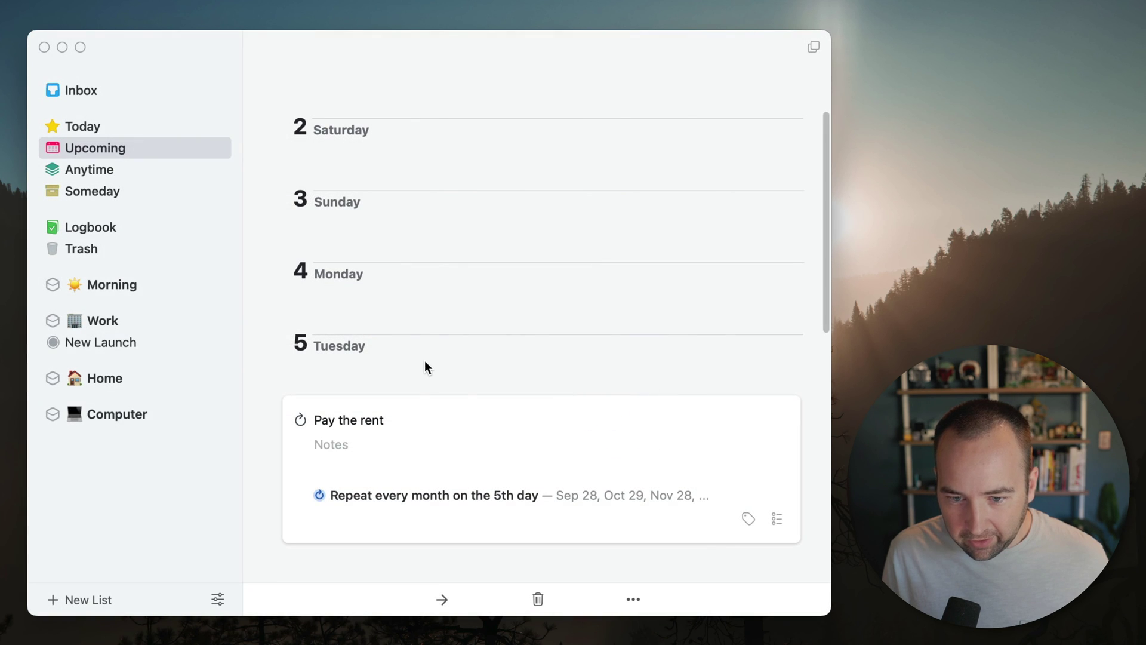
left_click(424, 358)
Step: Open and close the Pay the rent details in Upcoming
scroll(422, 331, "up", 3)
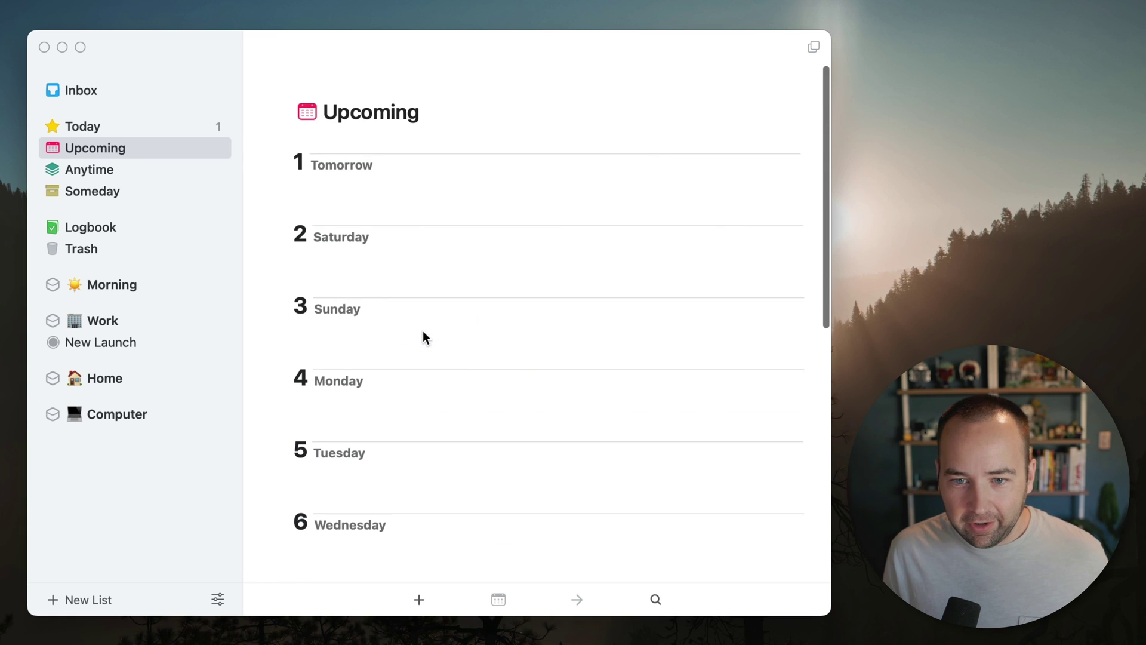
scroll(422, 335, "down", 8)
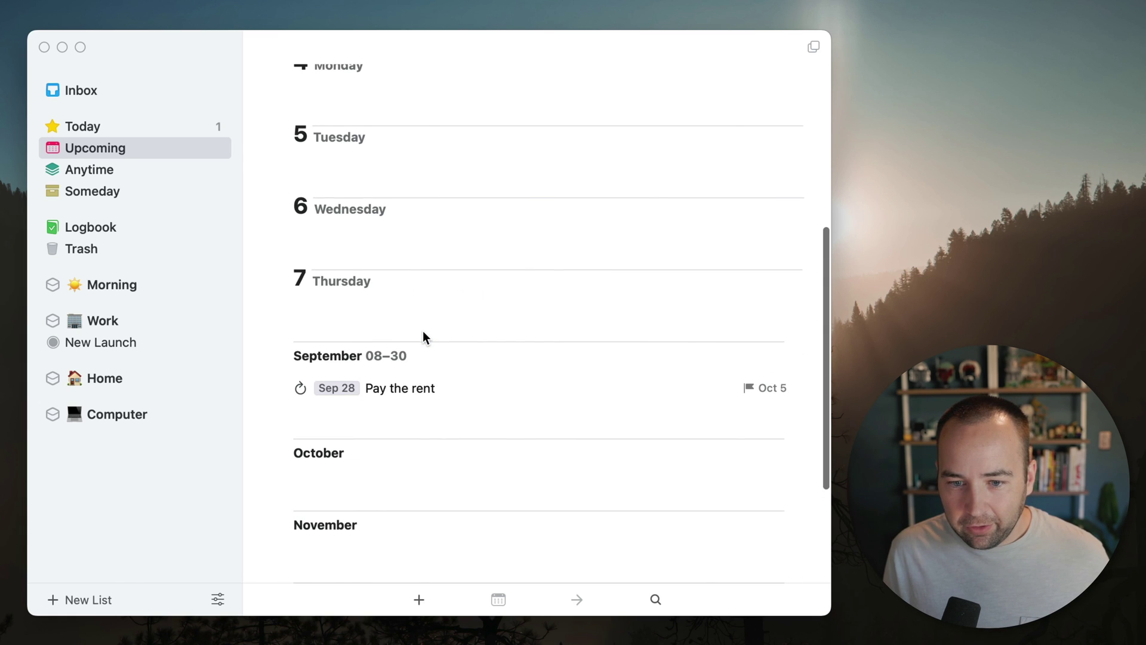
double_click(376, 390)
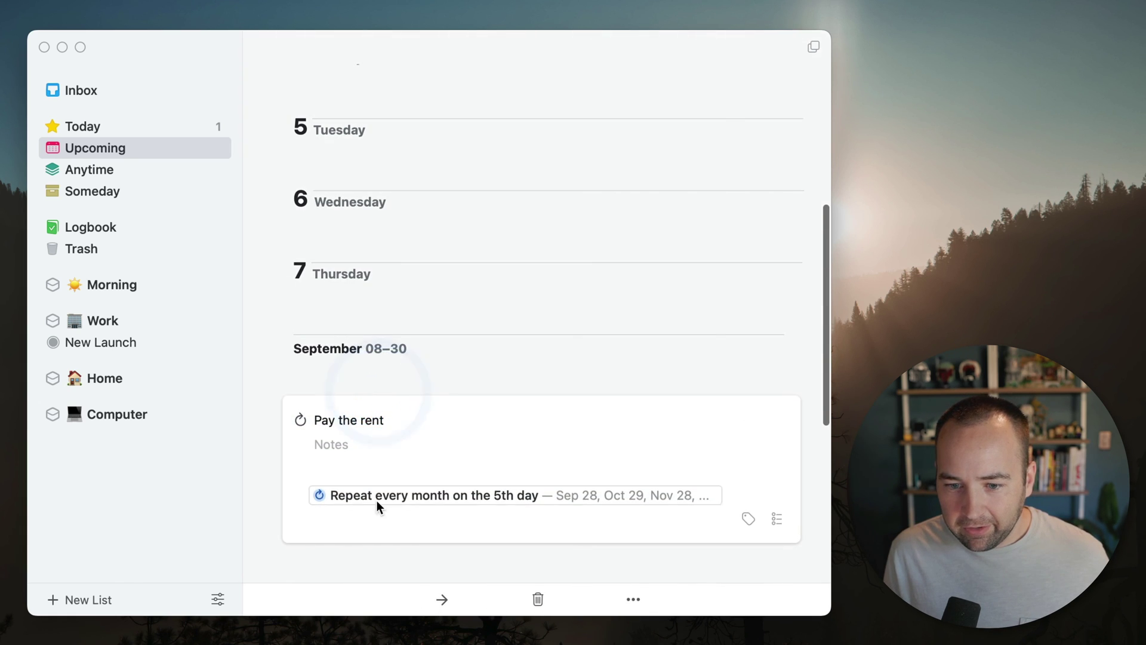
left_click(469, 360)
left_click(464, 295)
scroll(421, 324, "up", 8)
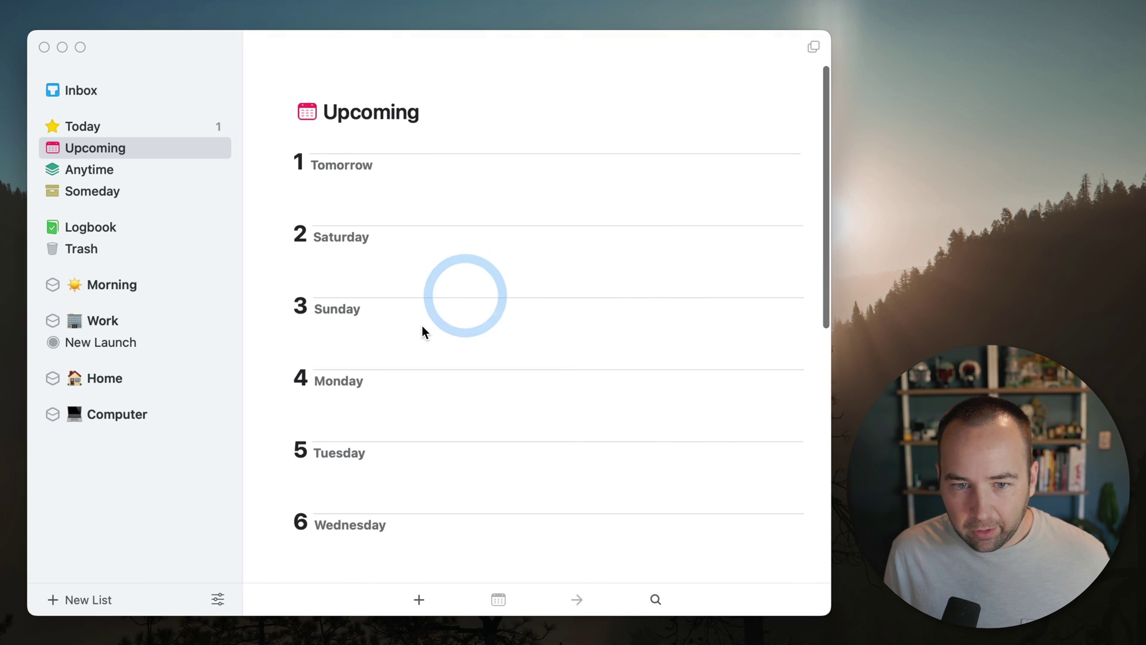
Step: In Today, dismiss the new to-do notice and inspect Pay the rent's Sep 5 deadline
left_click(147, 126)
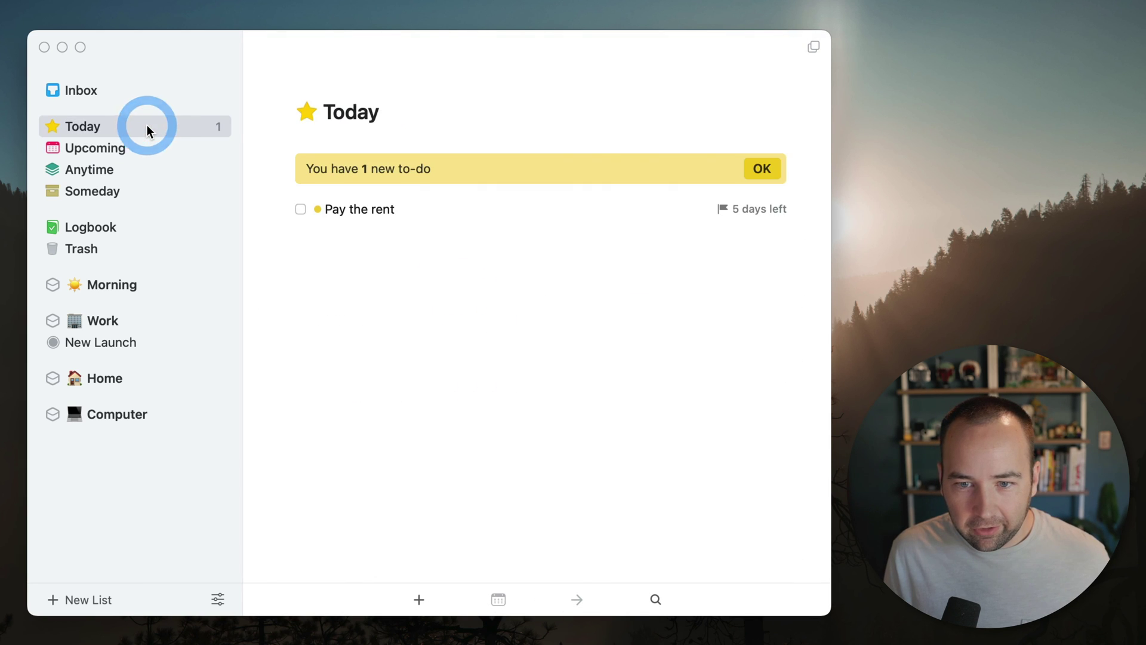
left_click(761, 168)
left_click(535, 241)
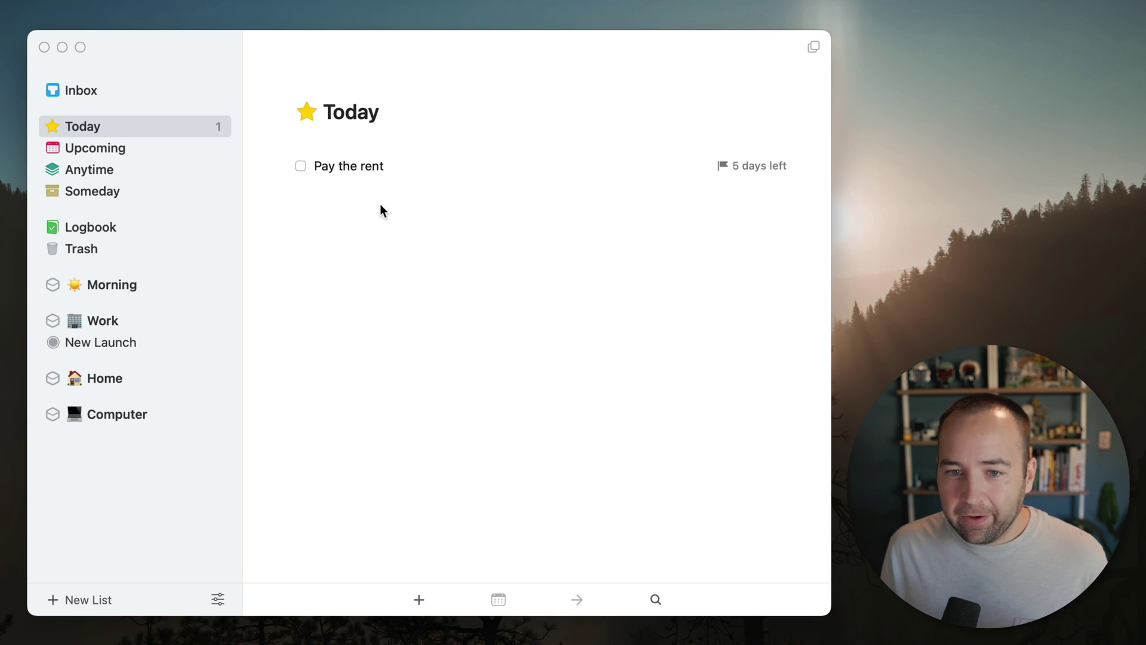
double_click(353, 163)
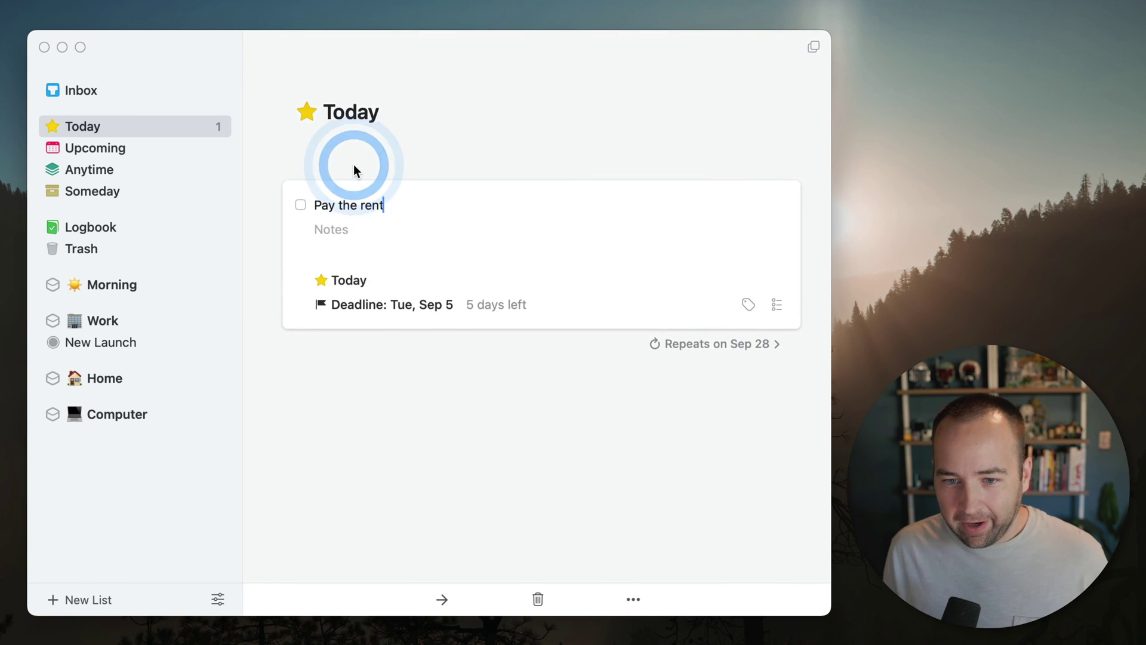
left_click(409, 371)
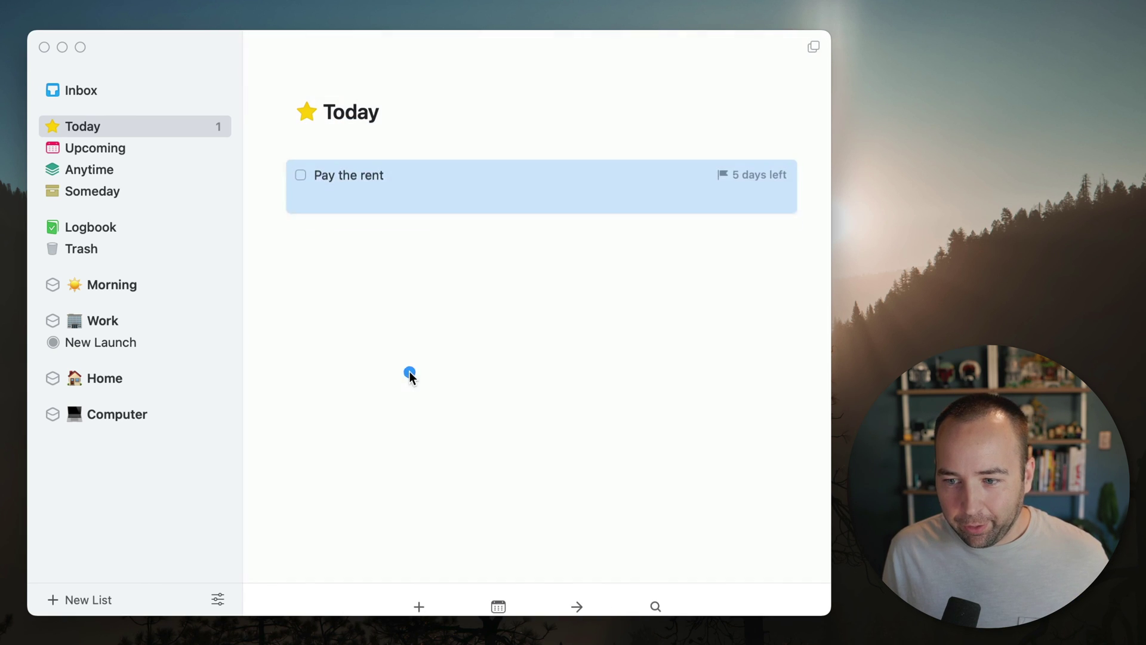
left_click(453, 244)
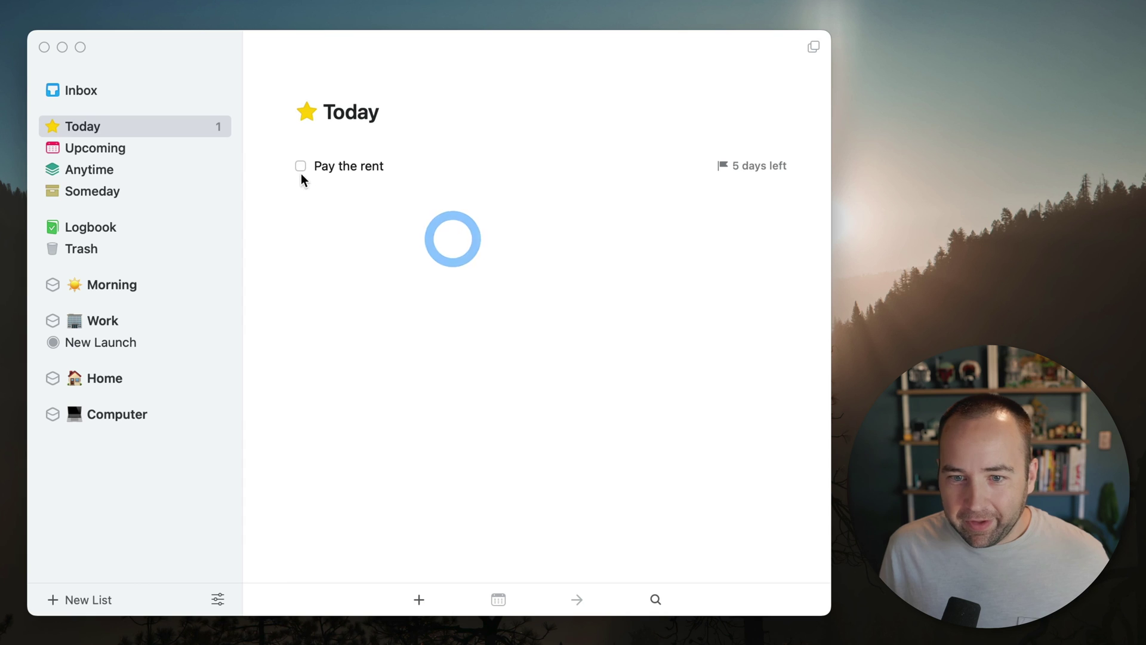
double_click(348, 170)
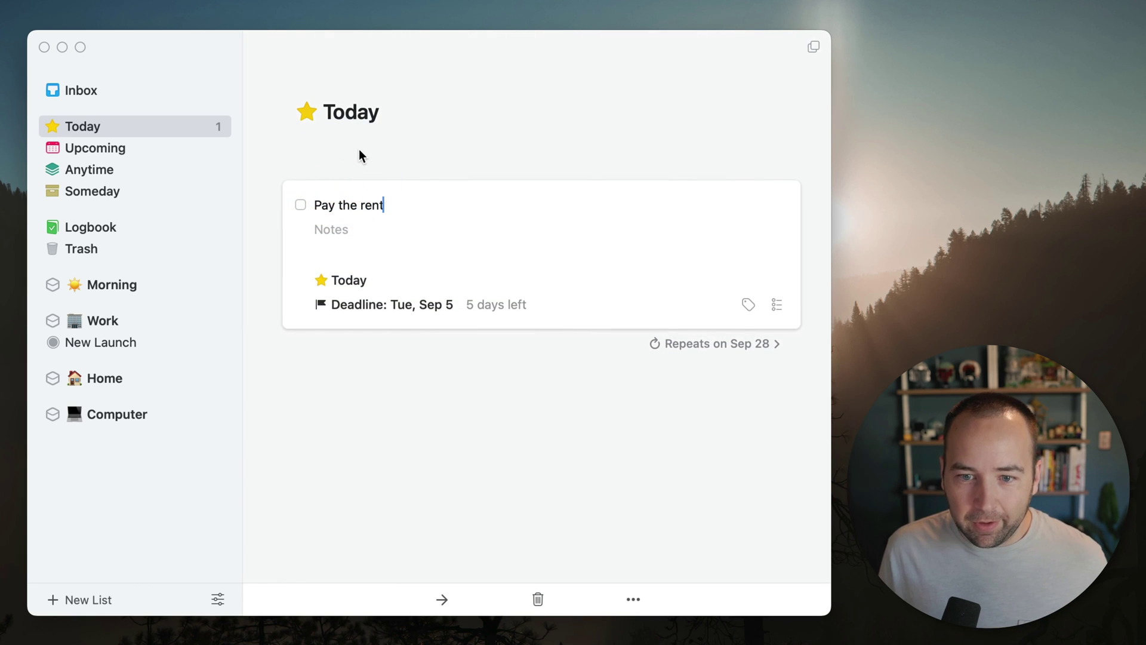
left_click(360, 151)
Step: Reschedule Pay the rent to tomorrow, Friday 1
left_click(346, 167)
key("super+s")
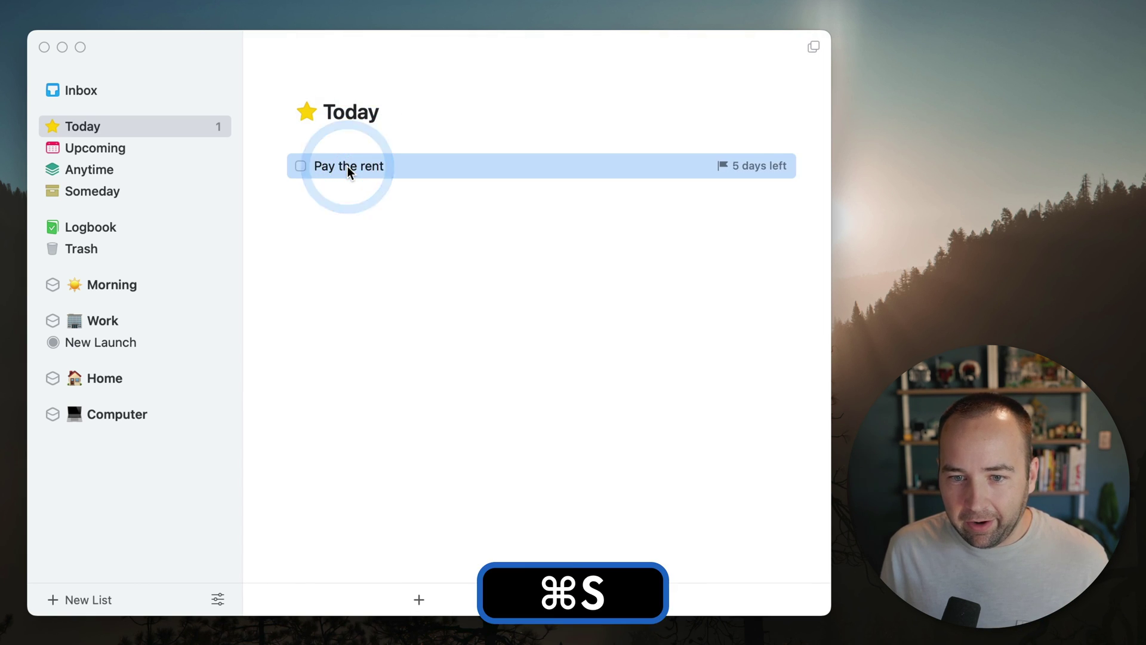
left_click(244, 232)
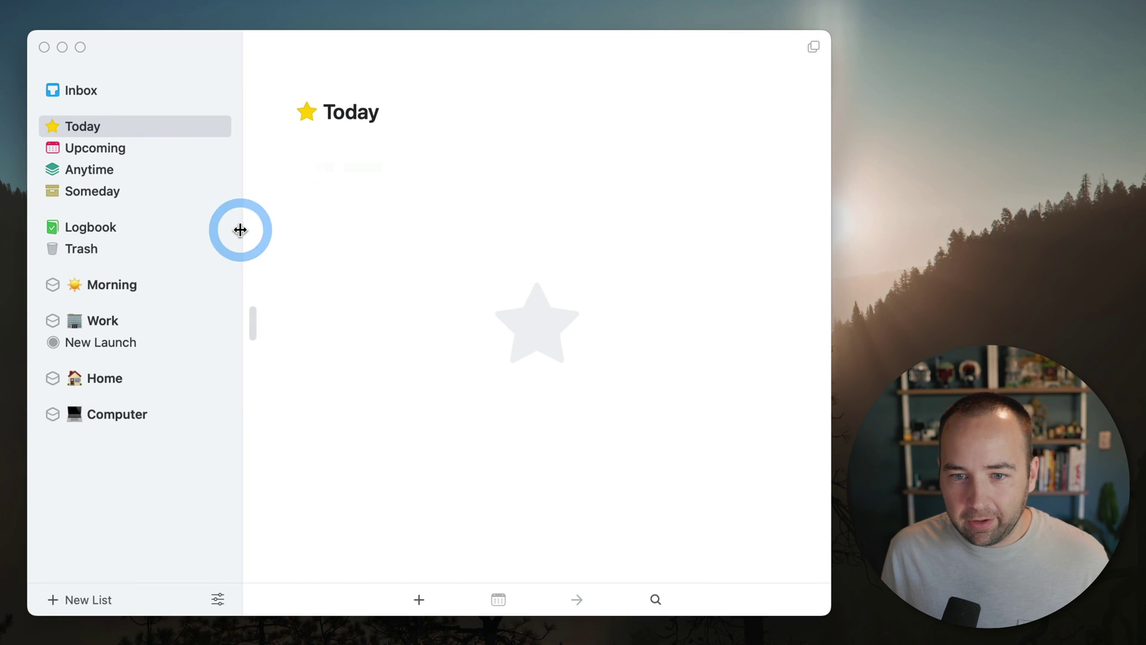
left_click(377, 206)
Step: In Upcoming, move Pay the rent to Monday and mark it complete
left_click(136, 147)
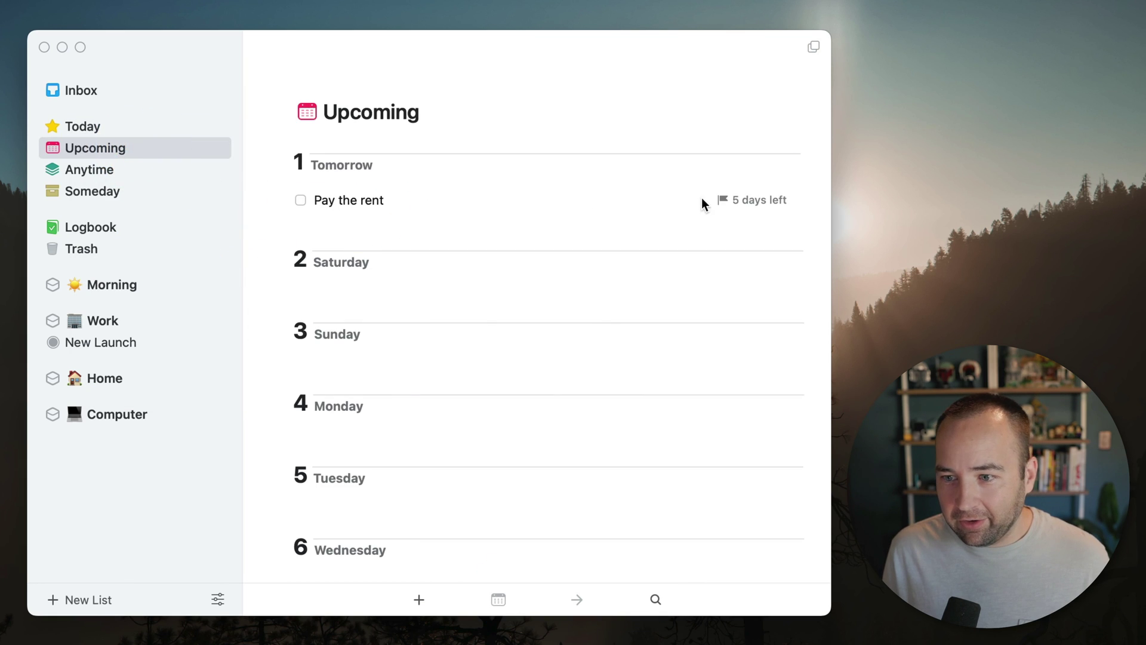
left_click_drag(348, 200, 359, 412)
left_click(413, 389)
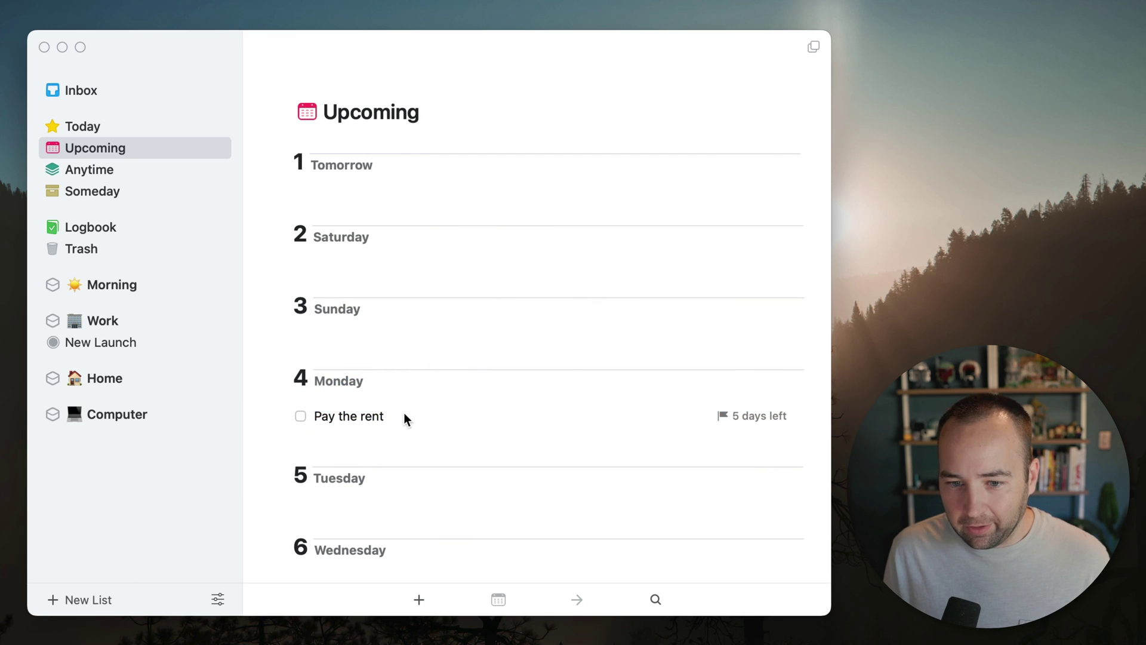
left_click(301, 417)
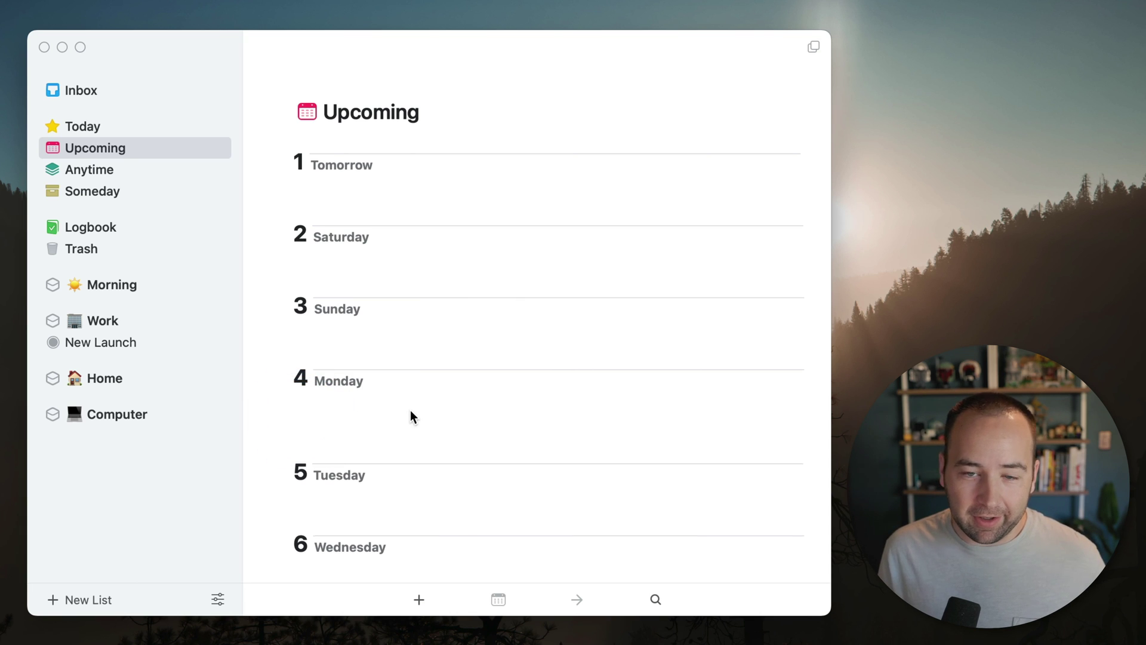
scroll(410, 416, "down", 5)
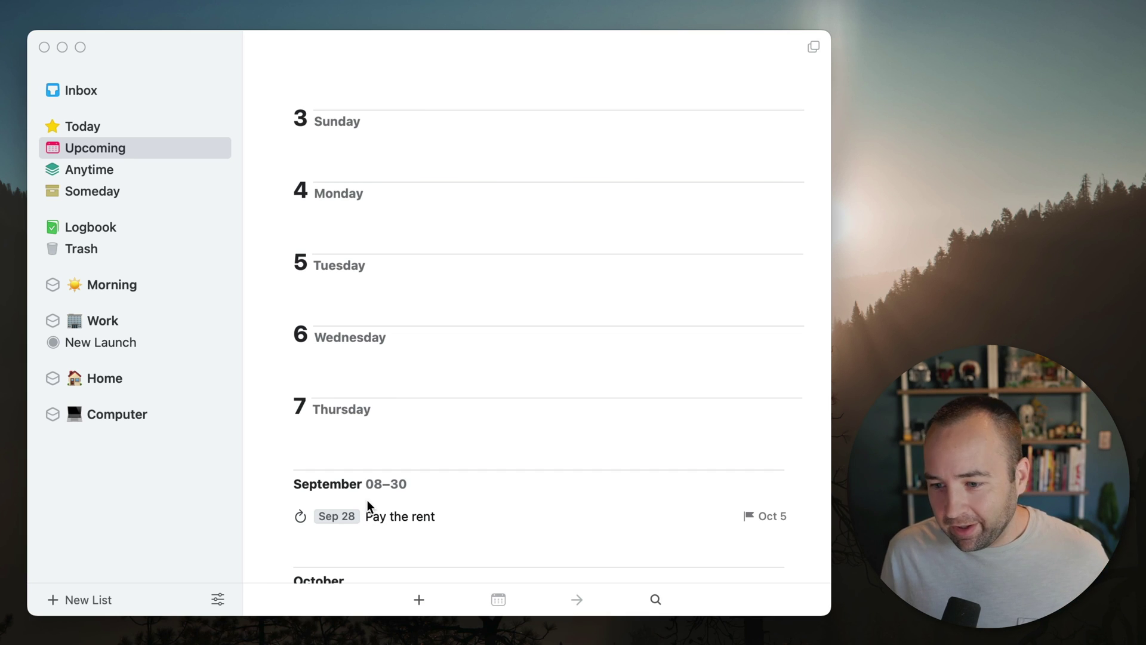
Step: Change the Sep 28 occurrence's repeat due month from 10 back to 9
double_click(395, 521)
left_click(402, 495)
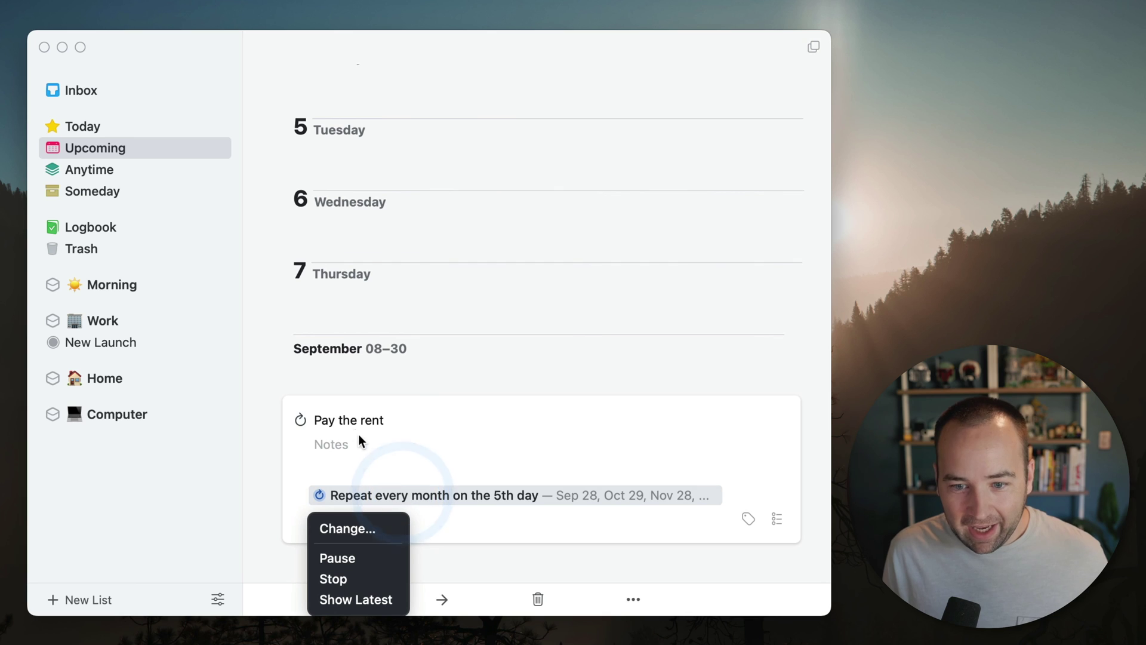
left_click(359, 528)
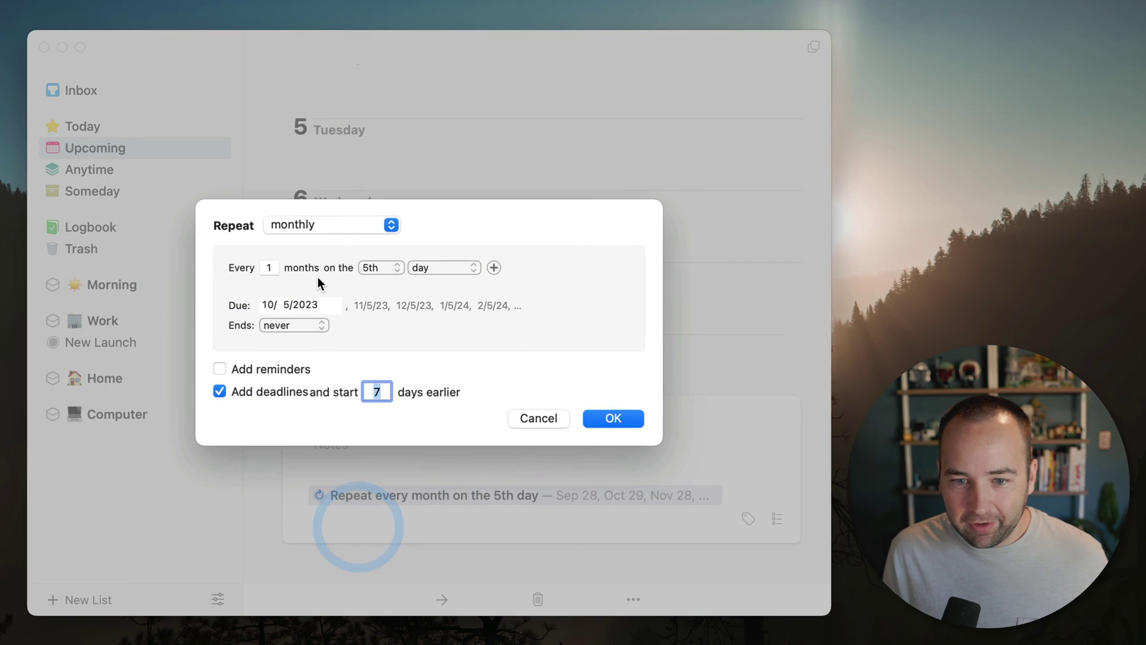
left_click(269, 305)
key("Down")
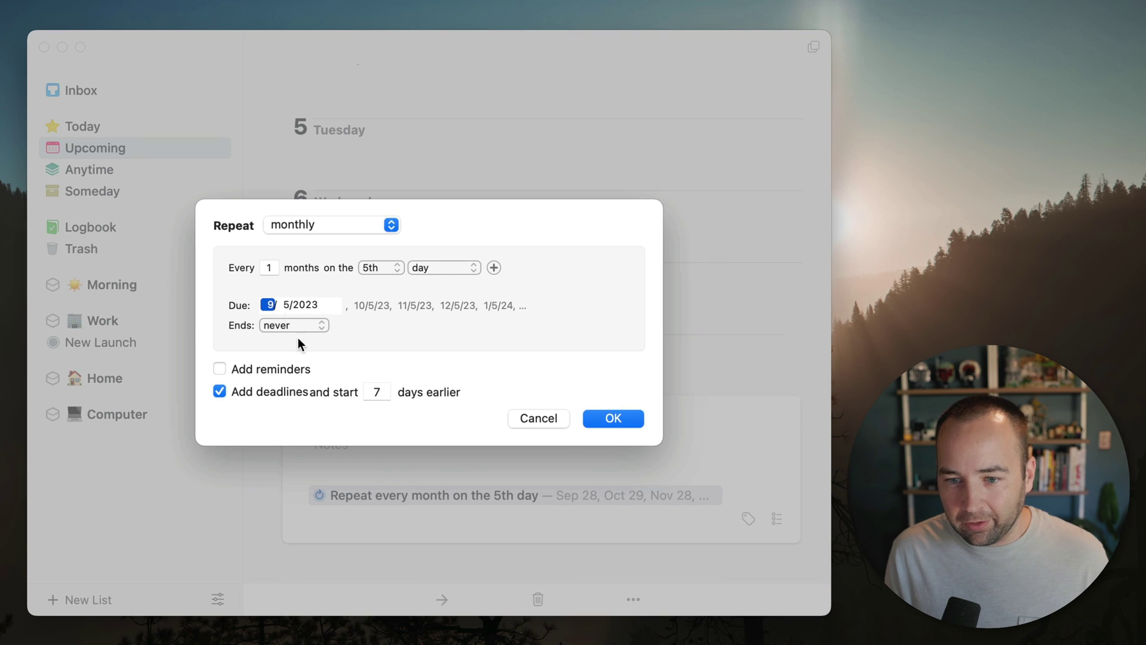
left_click(609, 416)
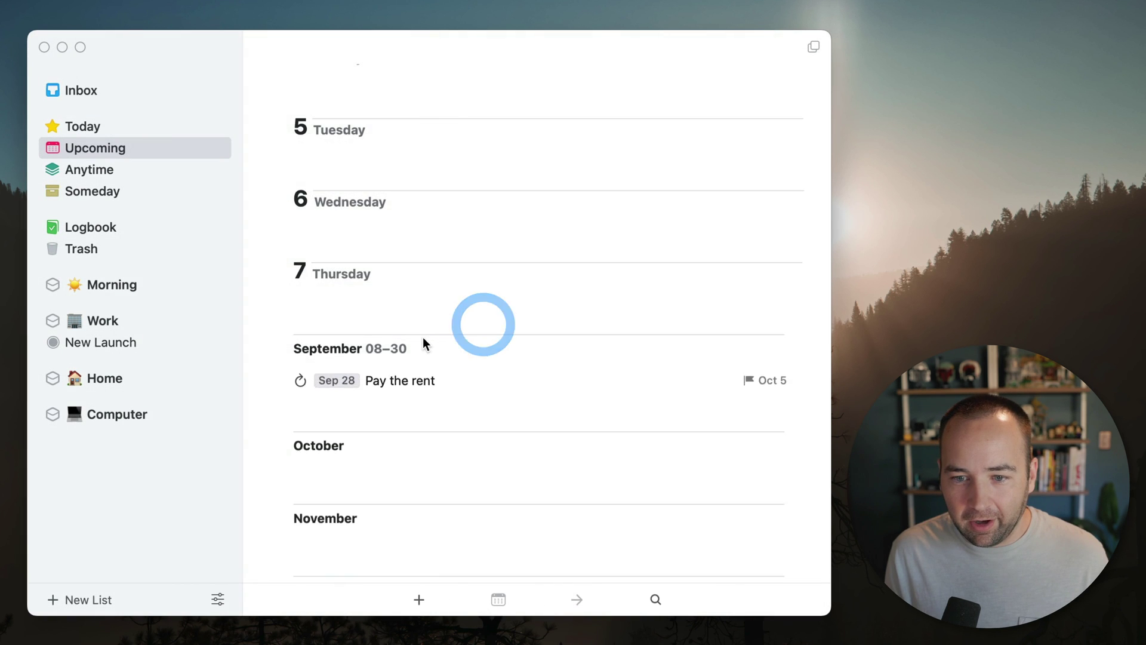
Step: Delete the repeating Pay the rent to-do from Upcoming and return to Today
scroll(422, 339, "up", 5)
left_click(120, 123)
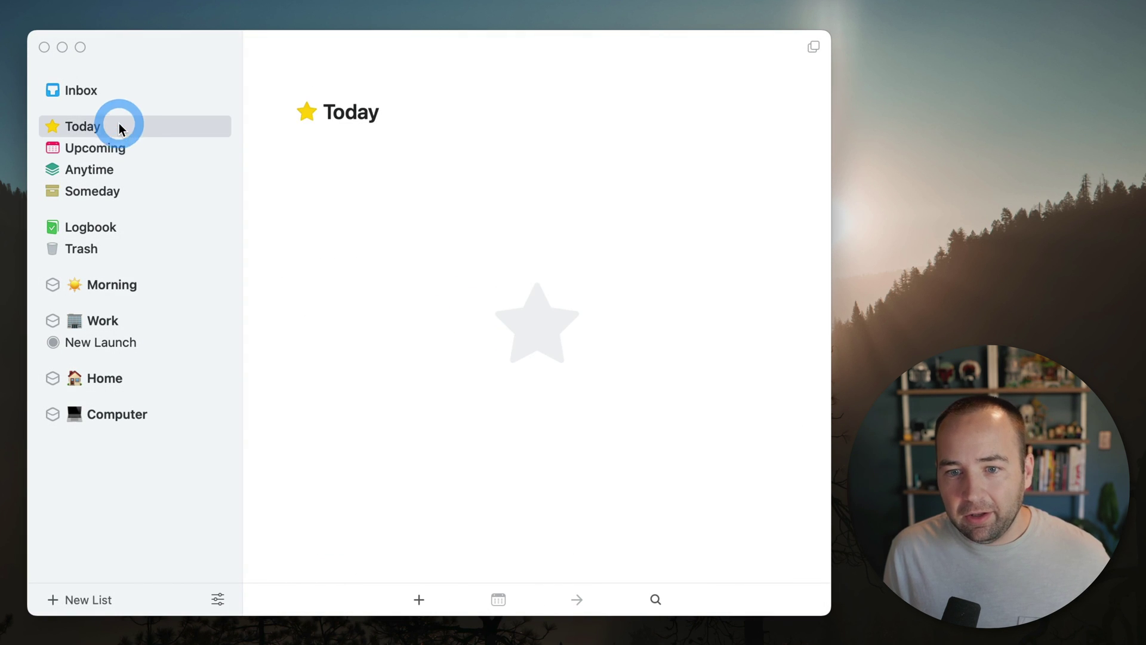
left_click(155, 150)
scroll(468, 406, "down", 3)
scroll(468, 405, "down", 2)
left_click(435, 450)
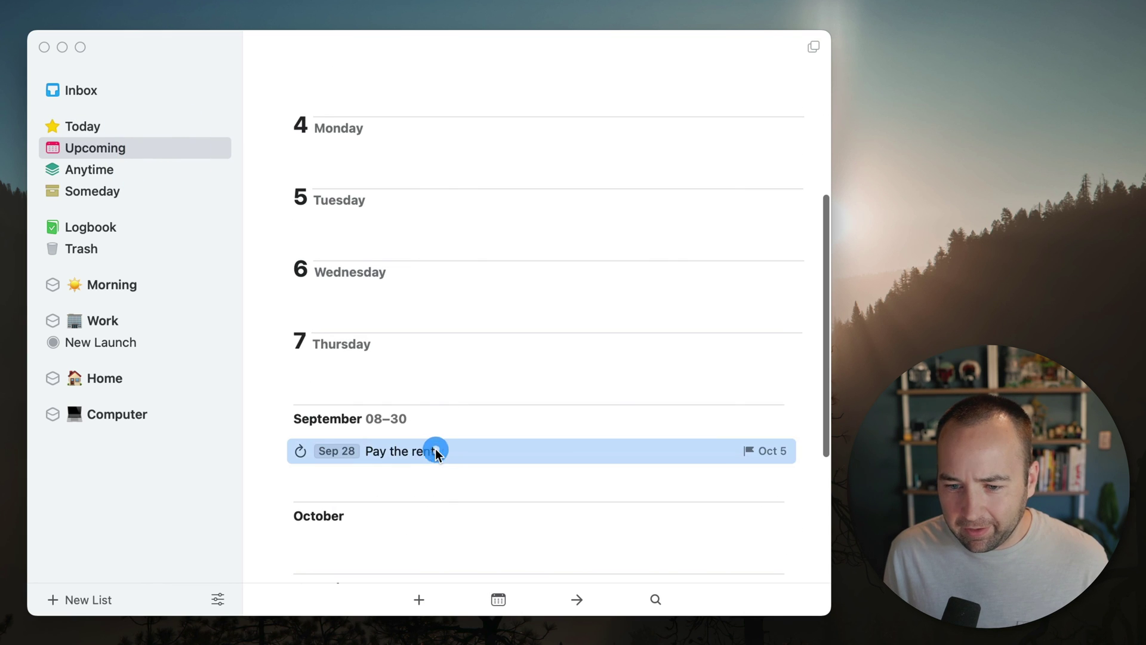
key("BackSpace")
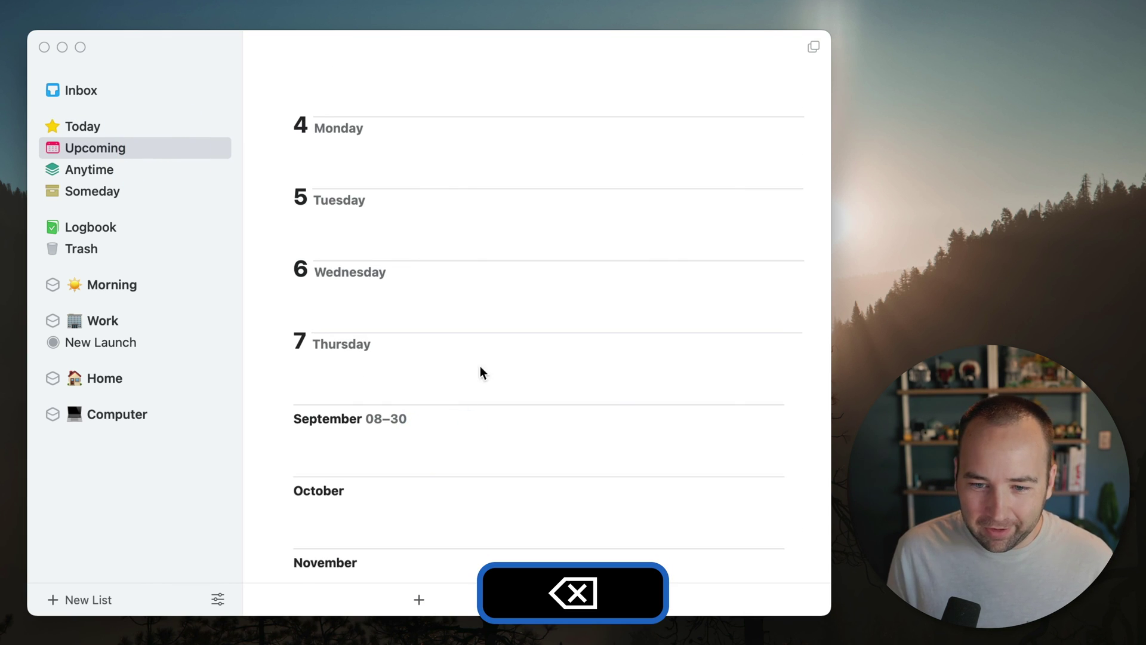
scroll(479, 366, "up", 5)
left_click(168, 126)
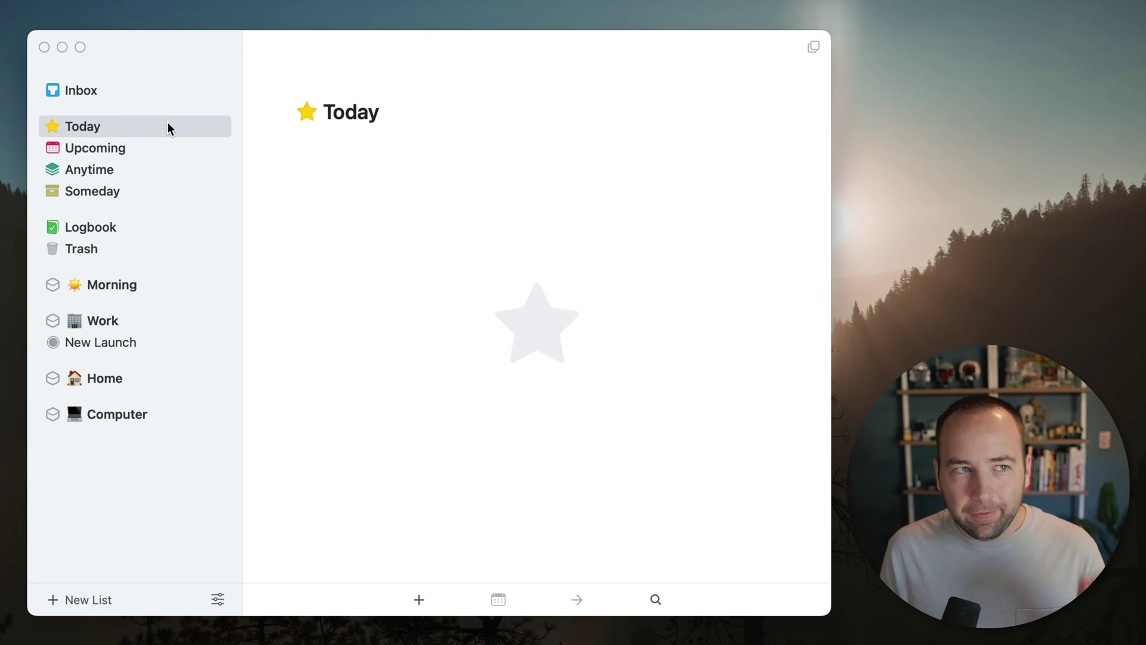